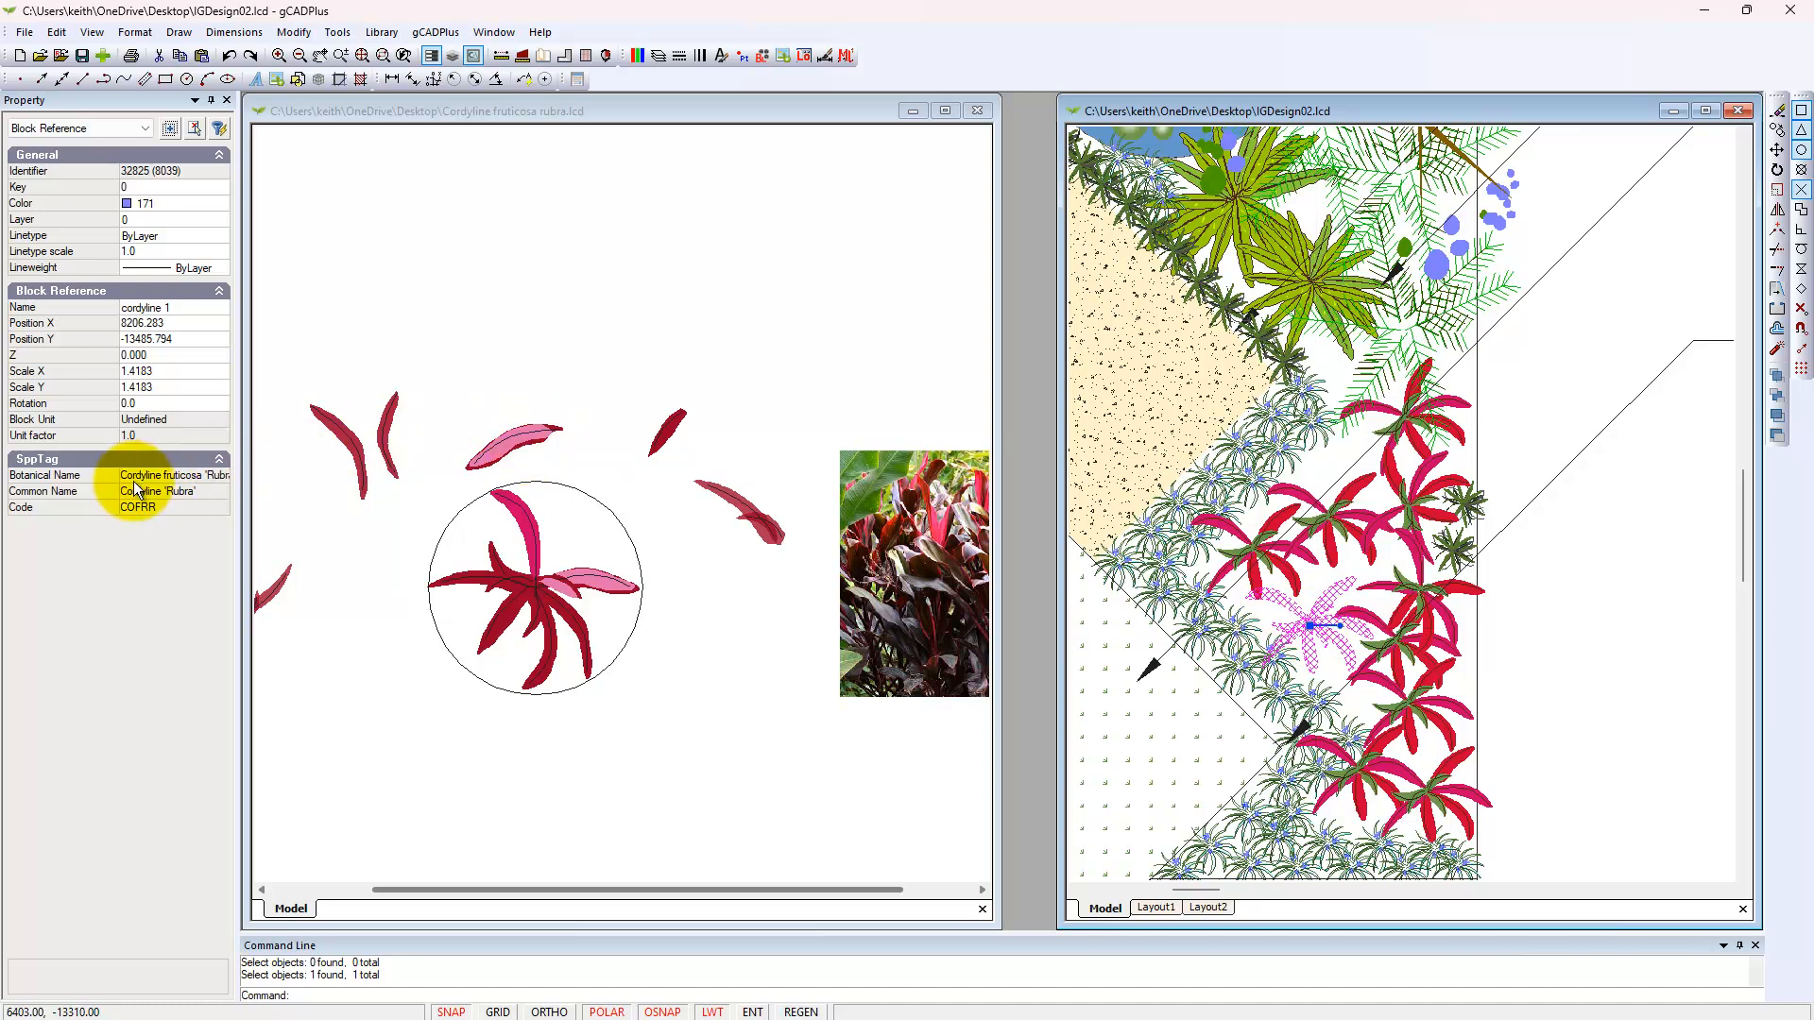
Step: Copy one cordyline 1 plant block from the IGDesign02 planting plan to the clipboard
key(Escape)
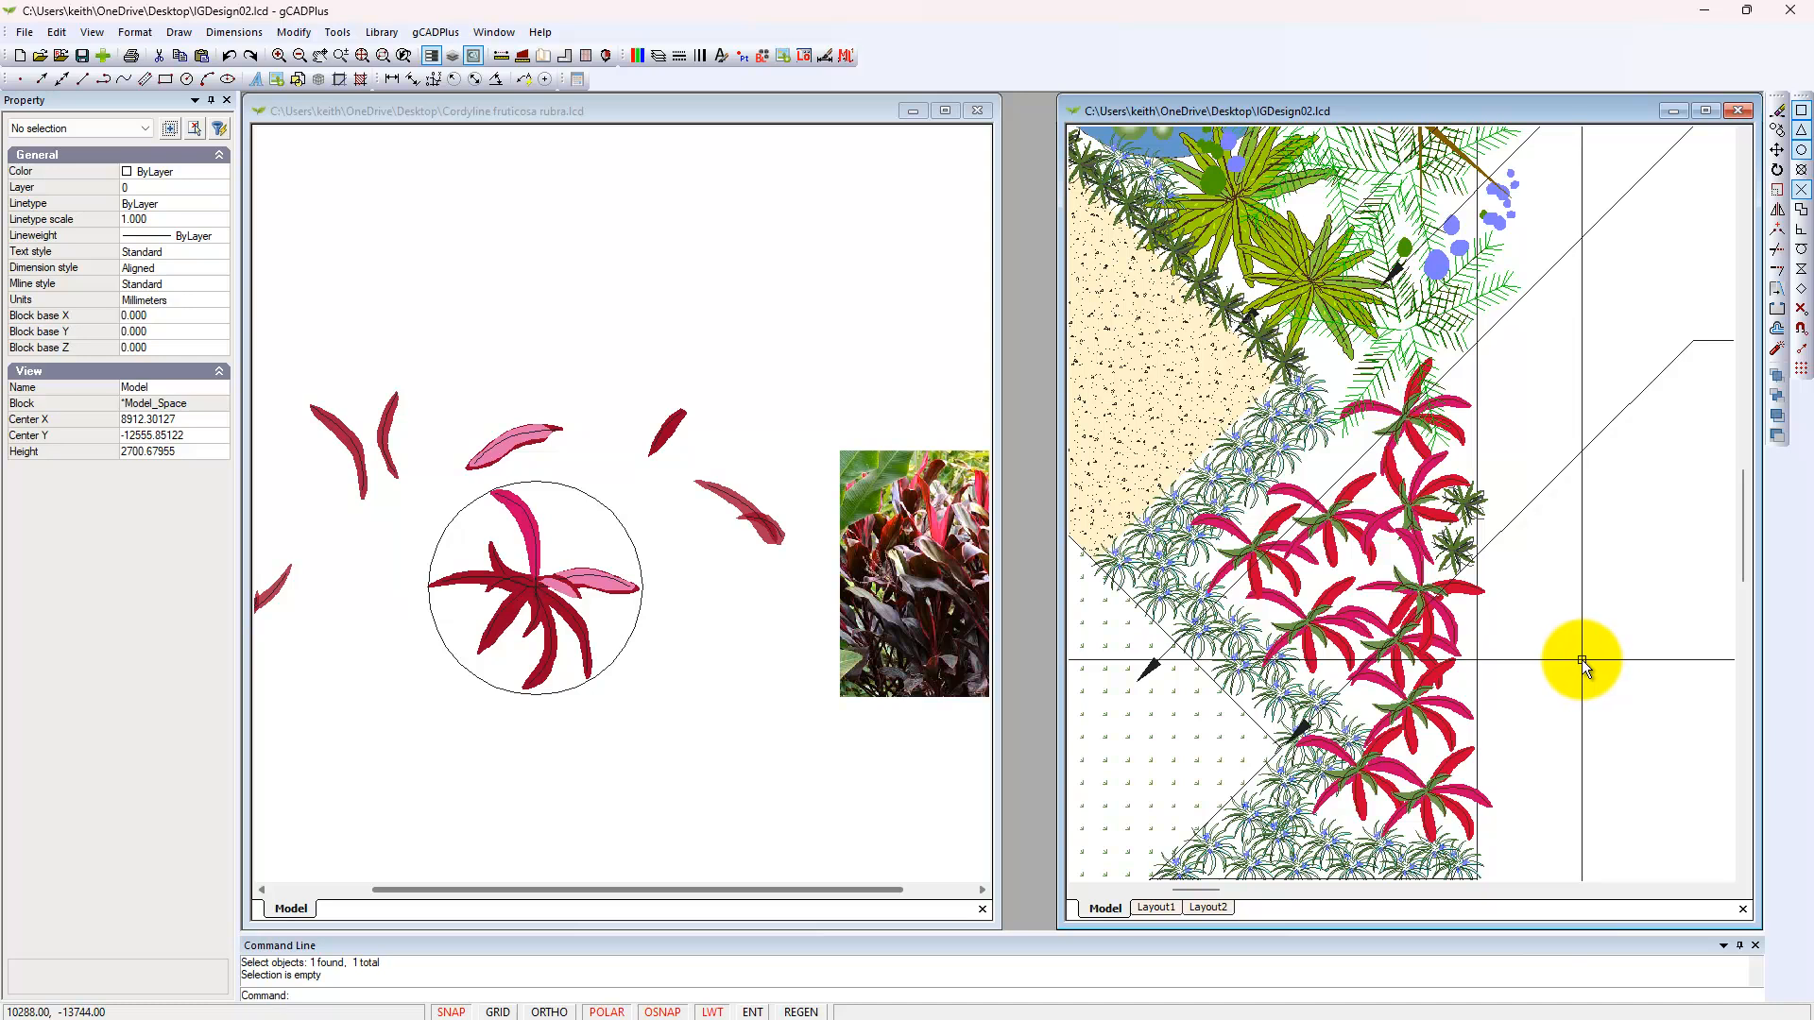
click(1311, 630)
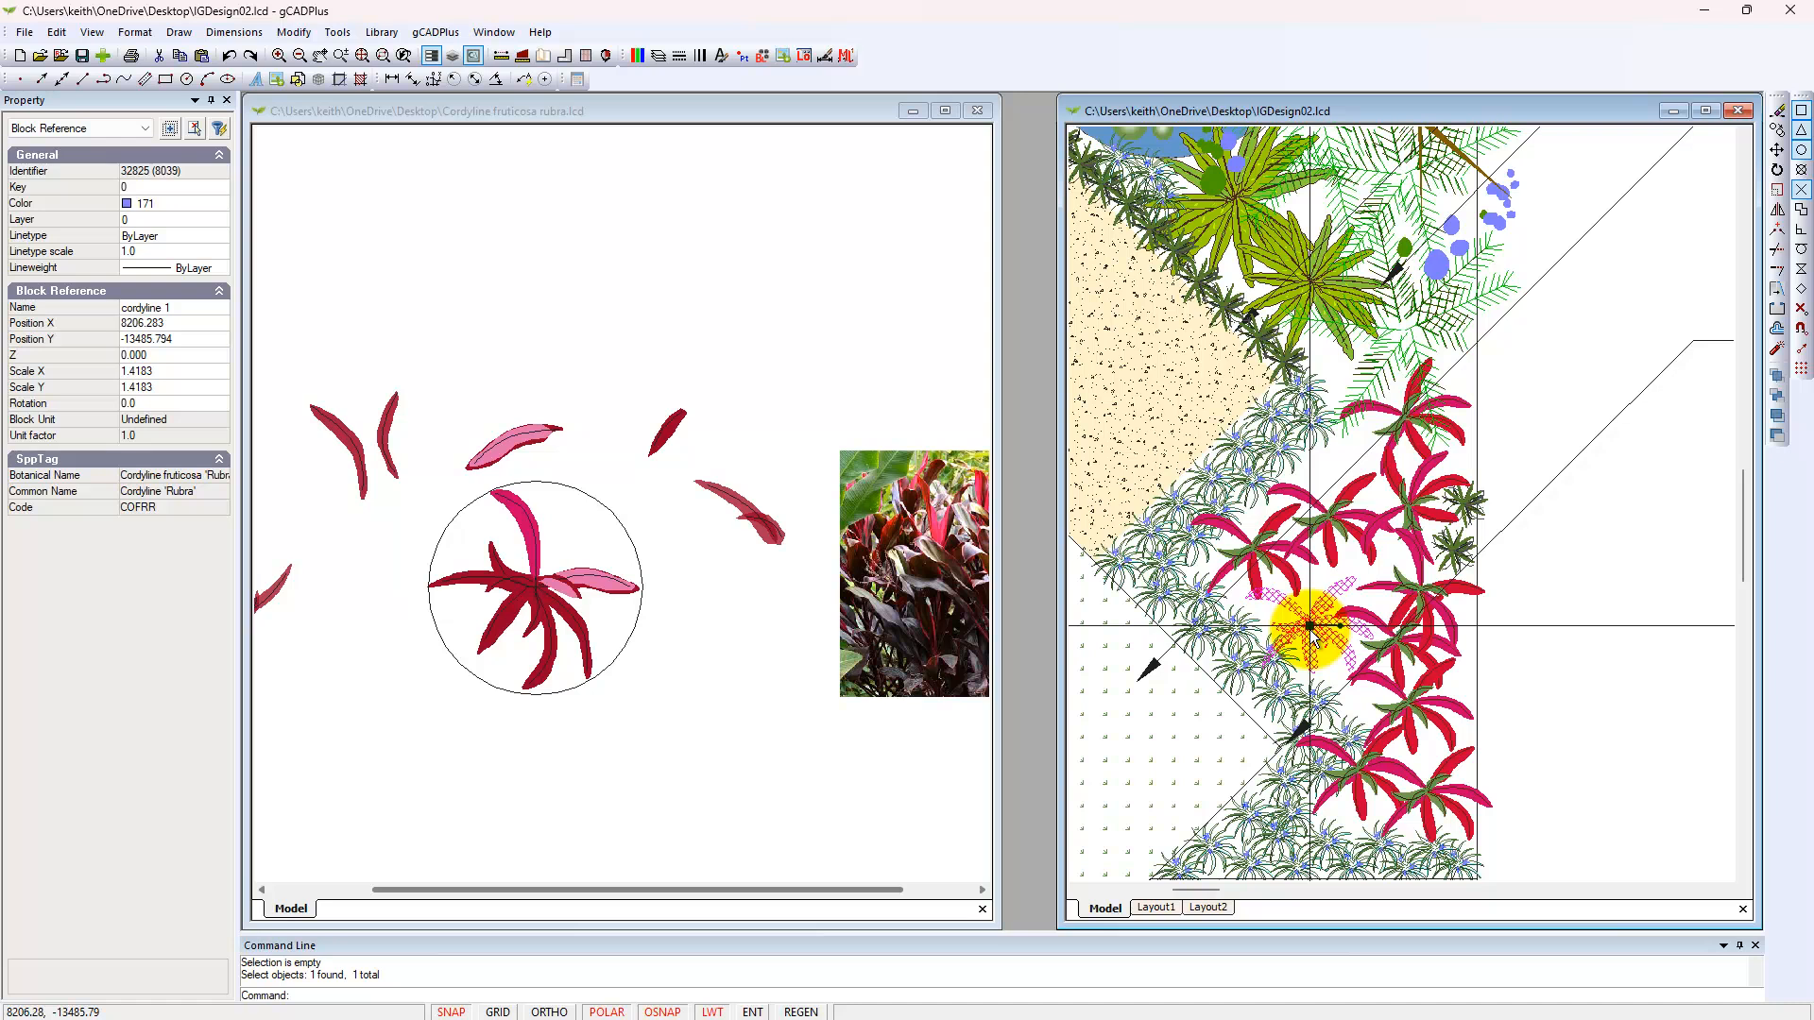
right_click(1309, 627)
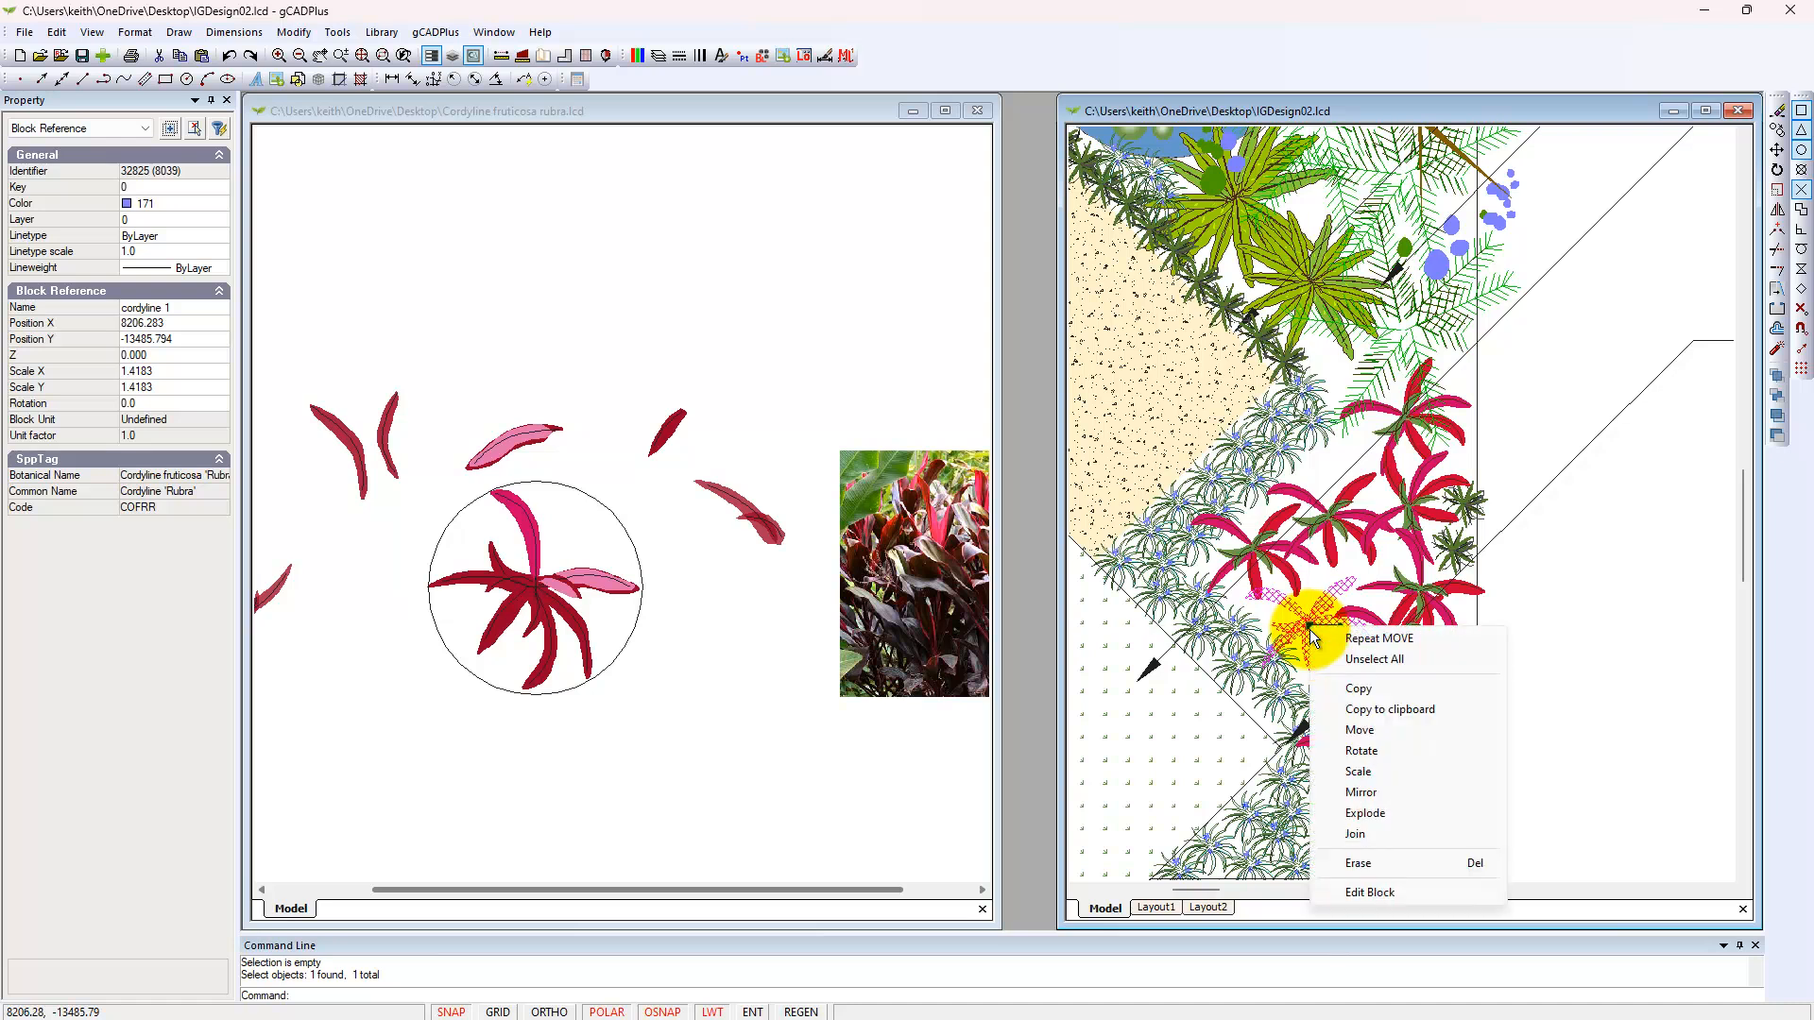
click(1393, 718)
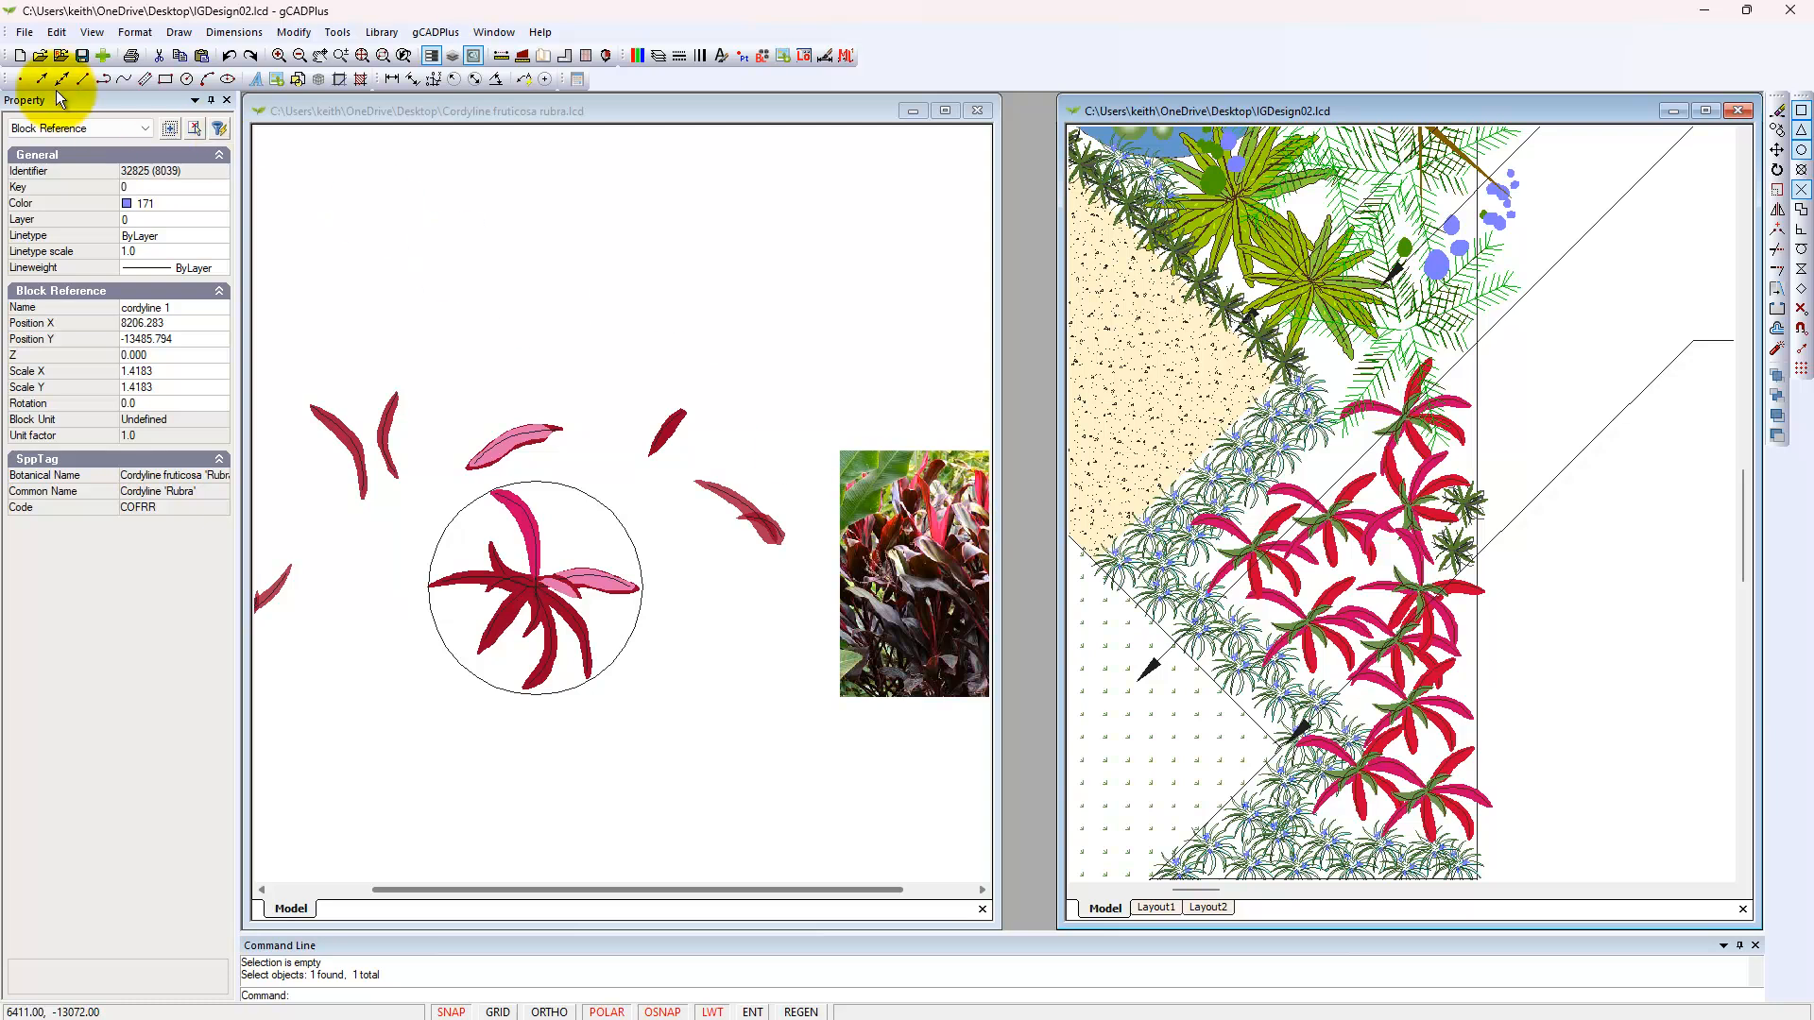
Step: Create a blank drawing without a template and paste the copied cordyline block at 0,0, showing its full extents
click(20, 58)
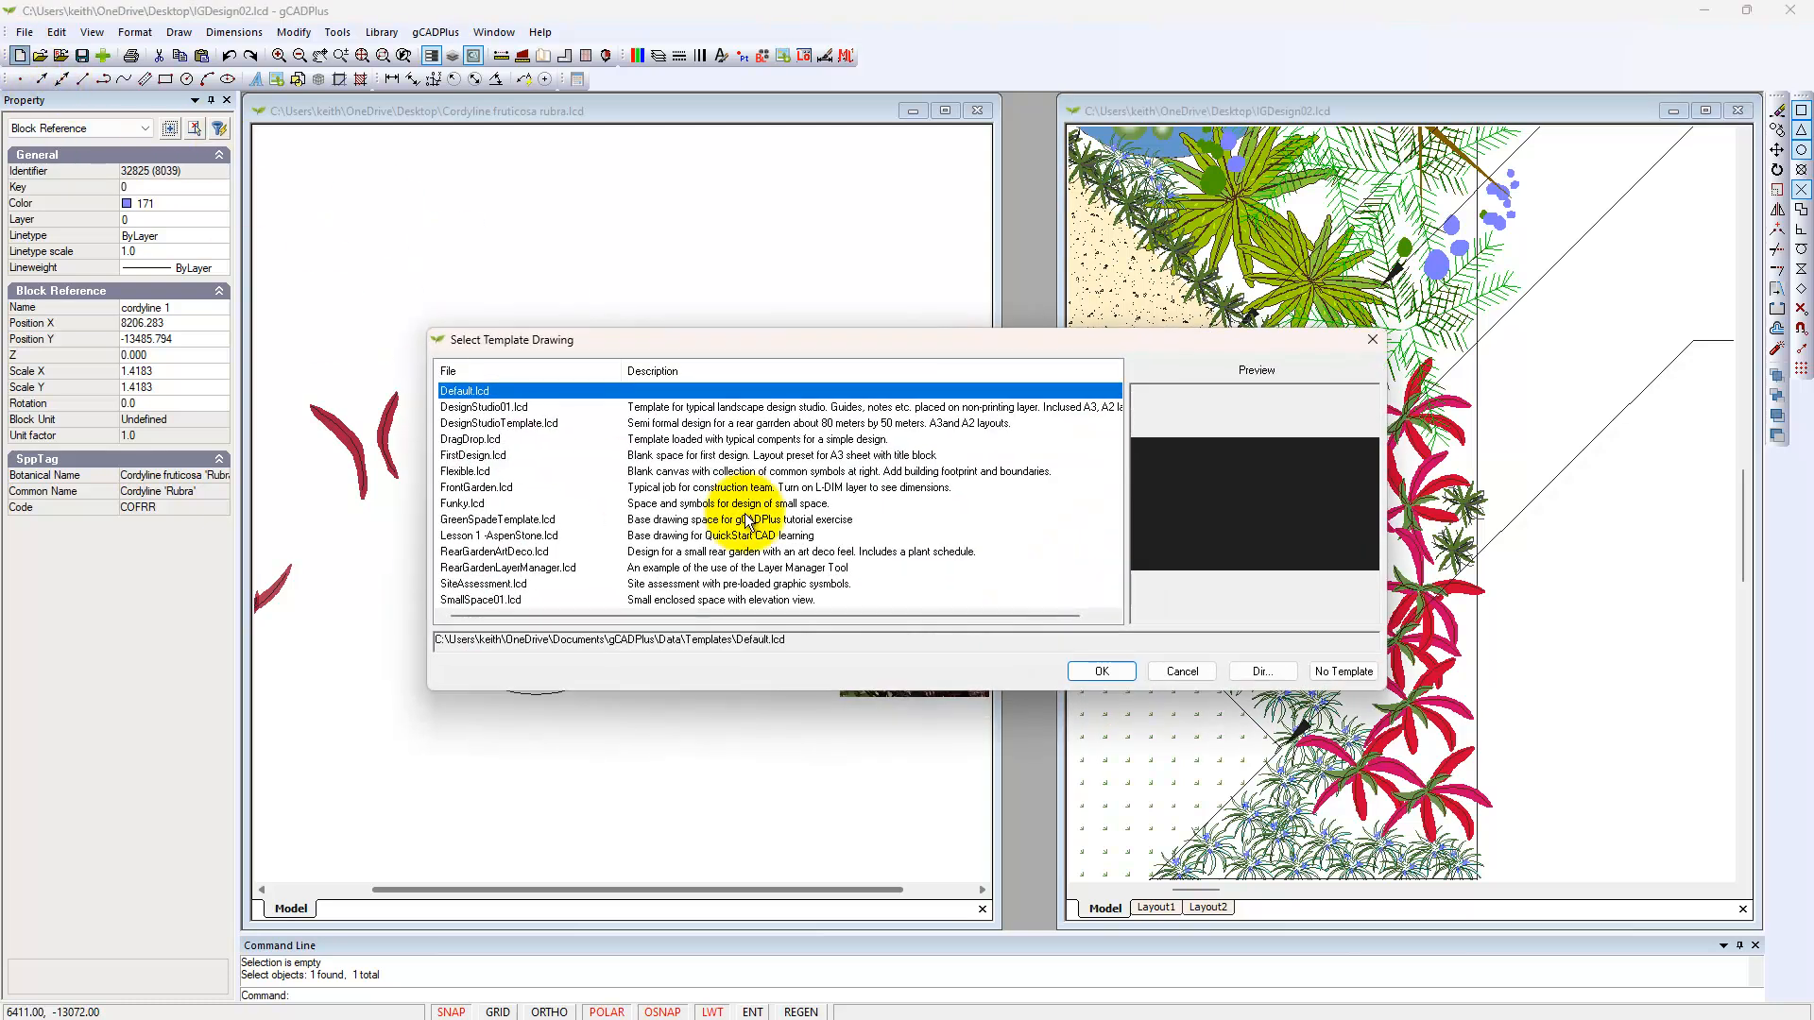
click(1342, 671)
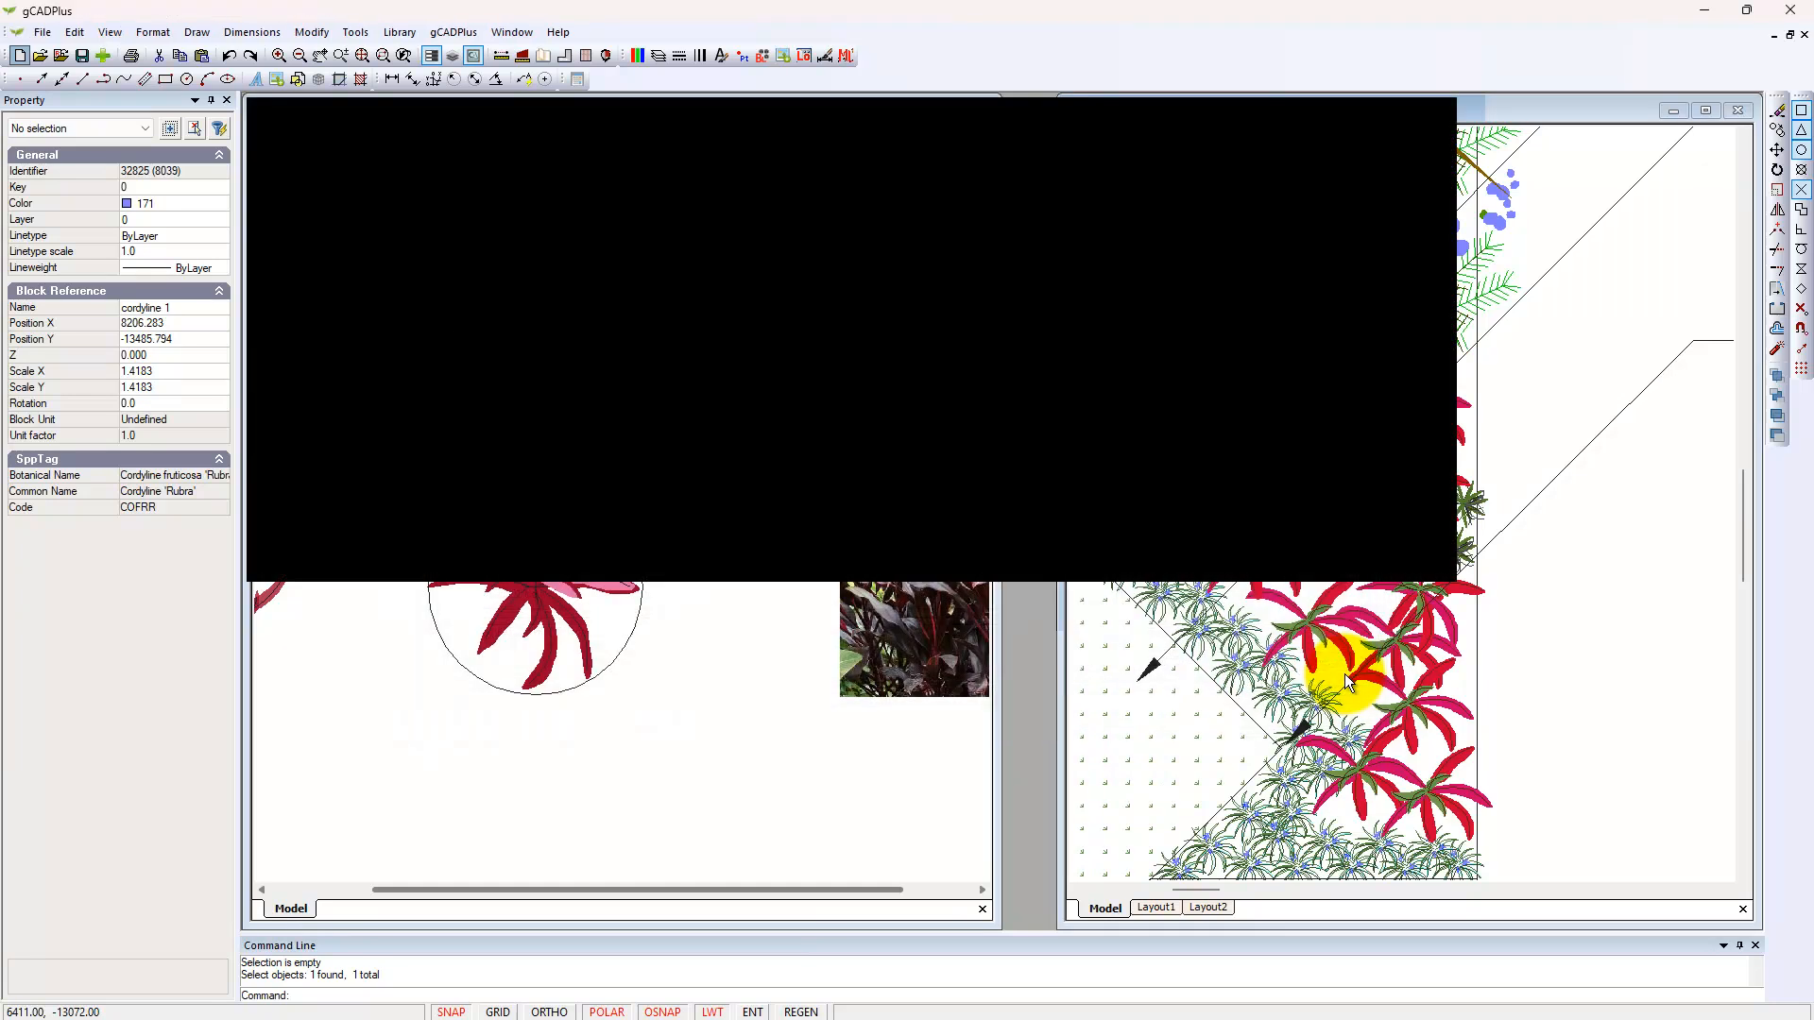
right_click(718, 370)
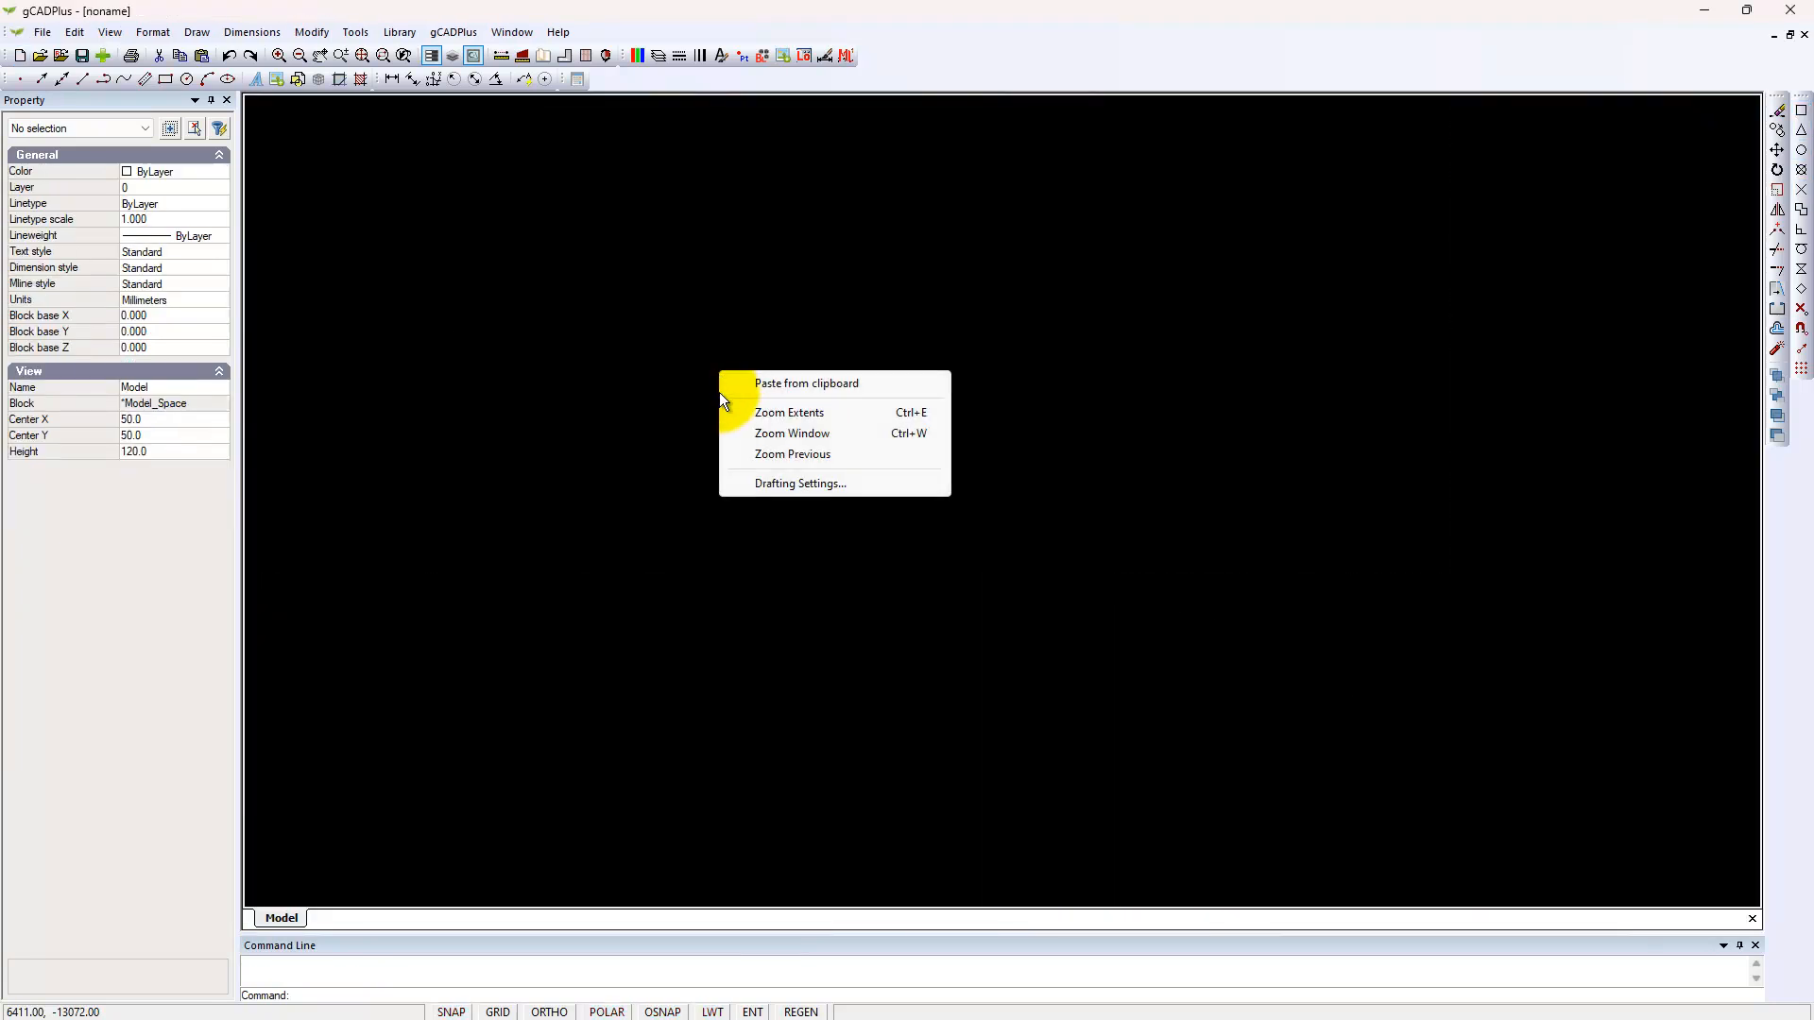
click(786, 382)
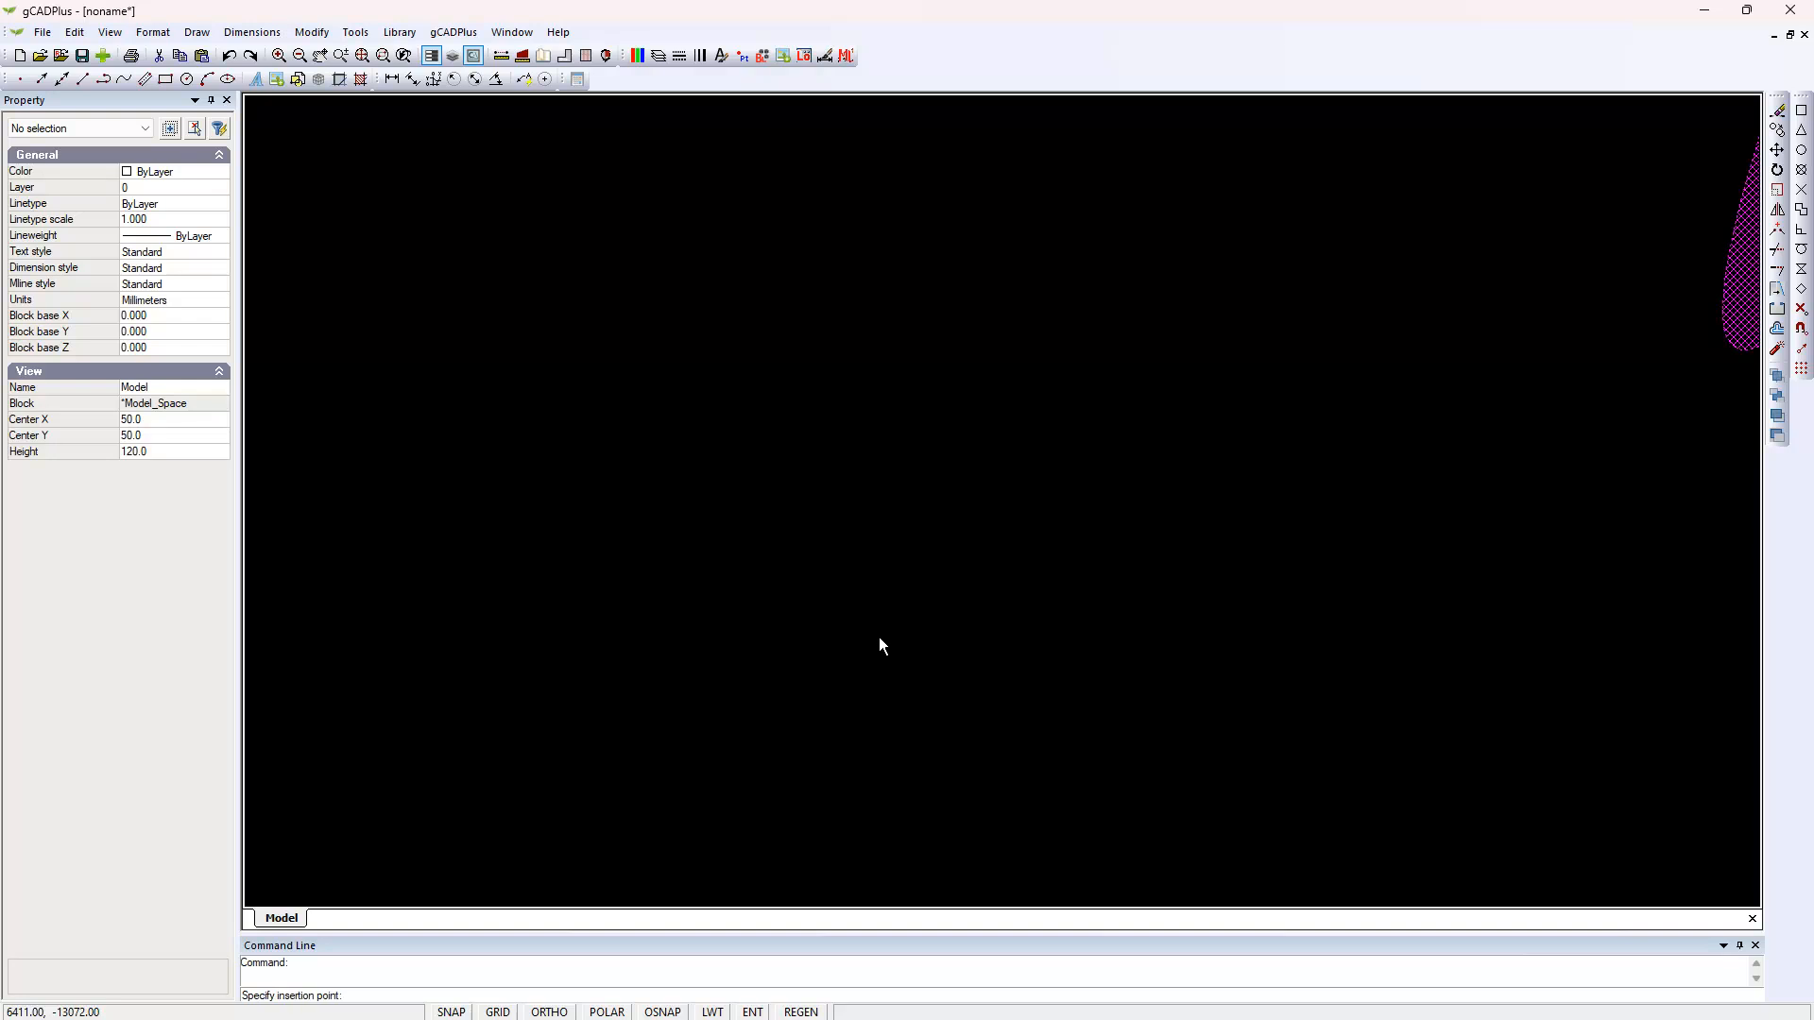
text(0,0)
key(Return)
right_click(909, 653)
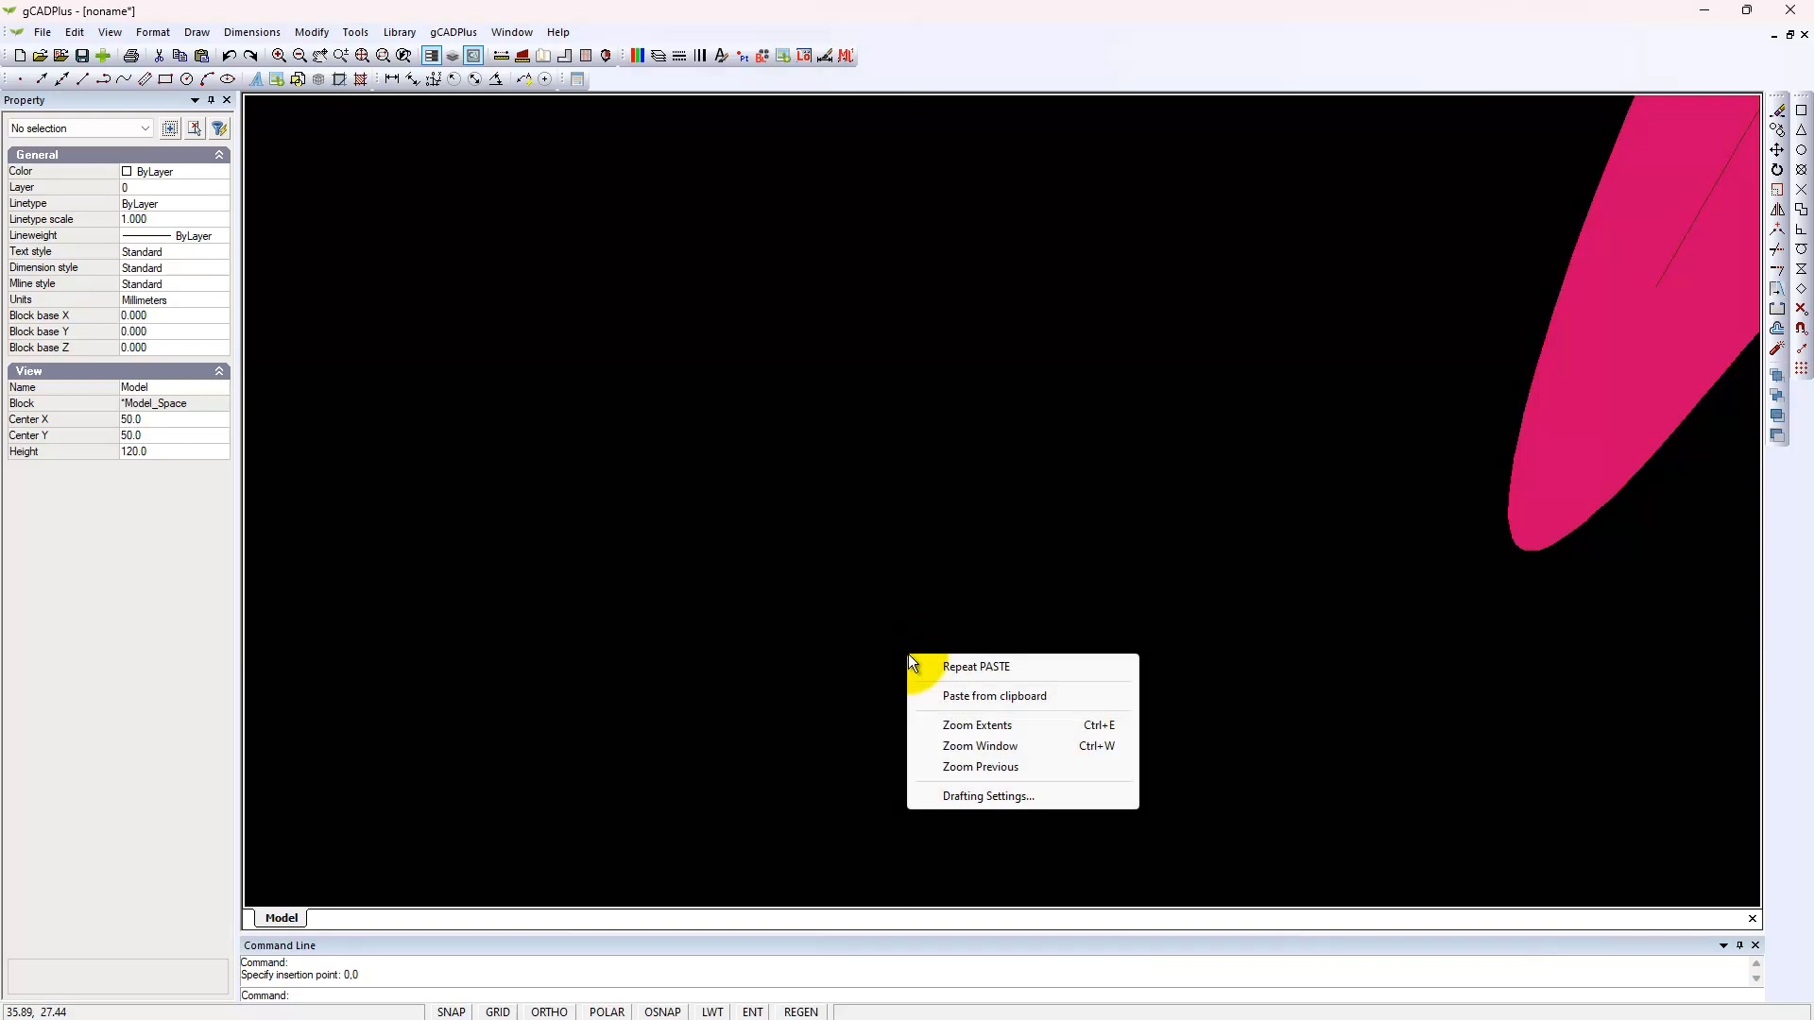
click(979, 725)
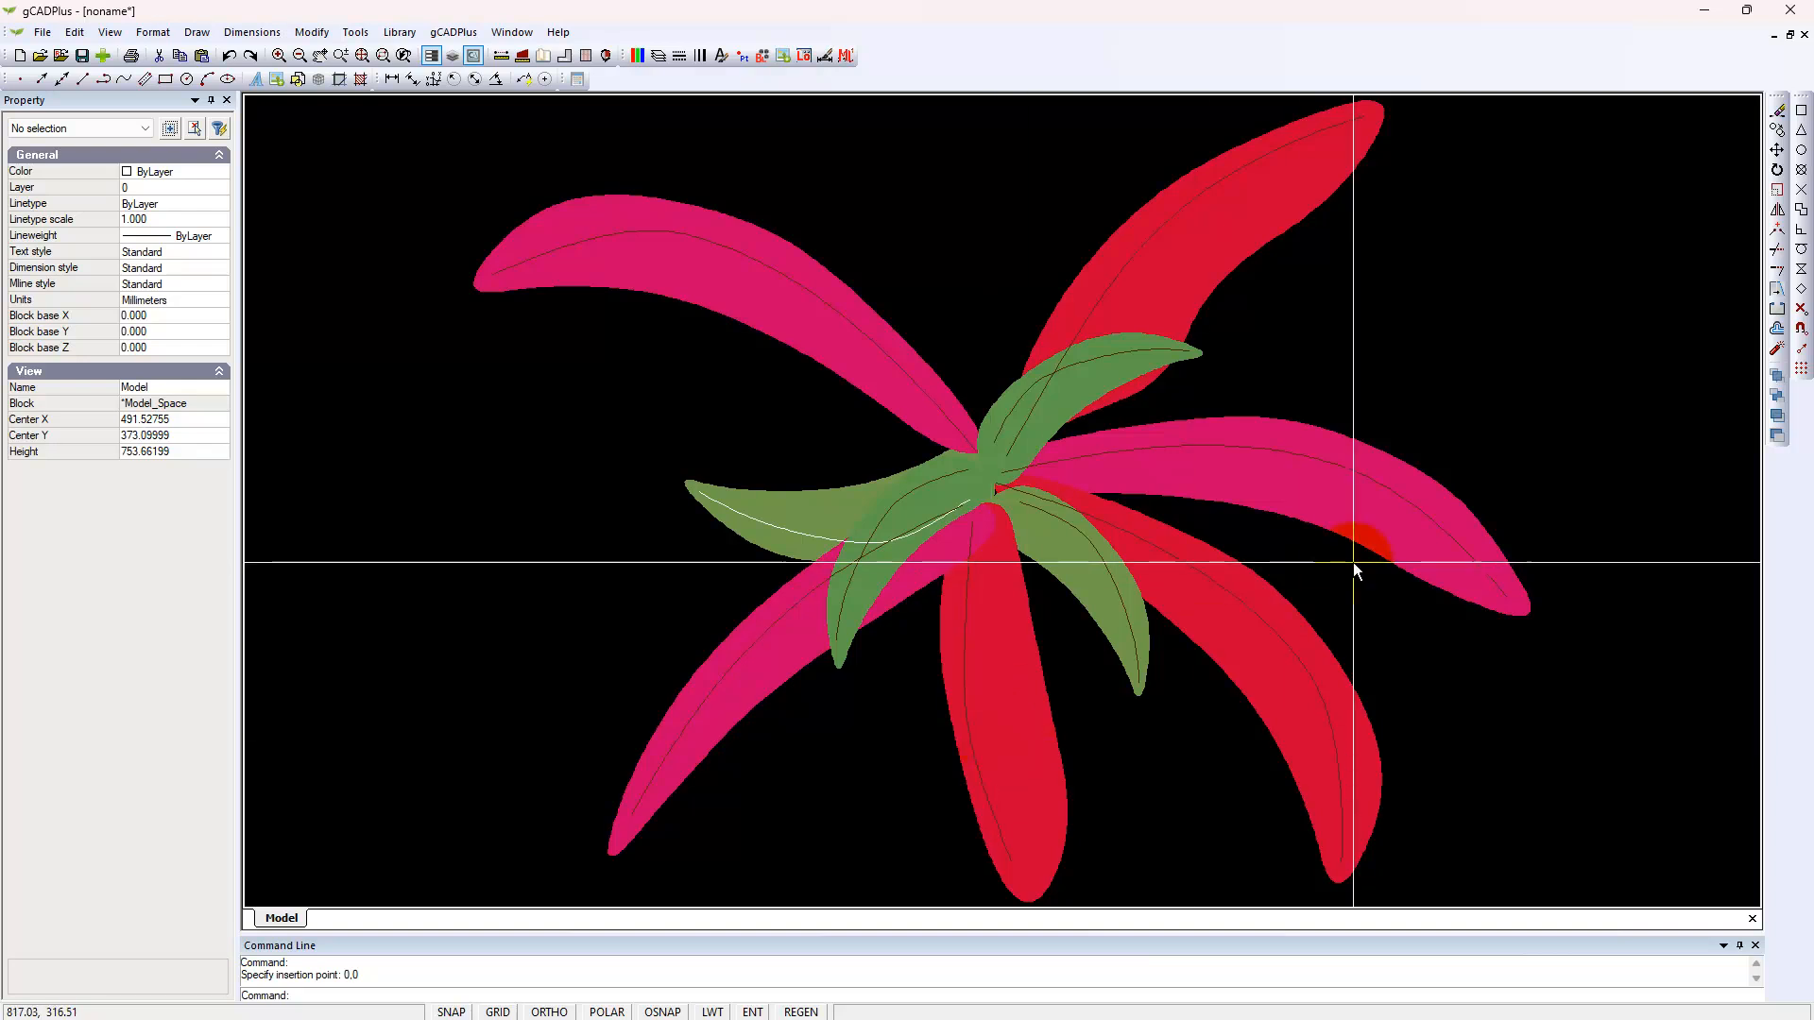
Step: Close the noname drawing without saving and tile the two remaining drawings vertically
click(1803, 38)
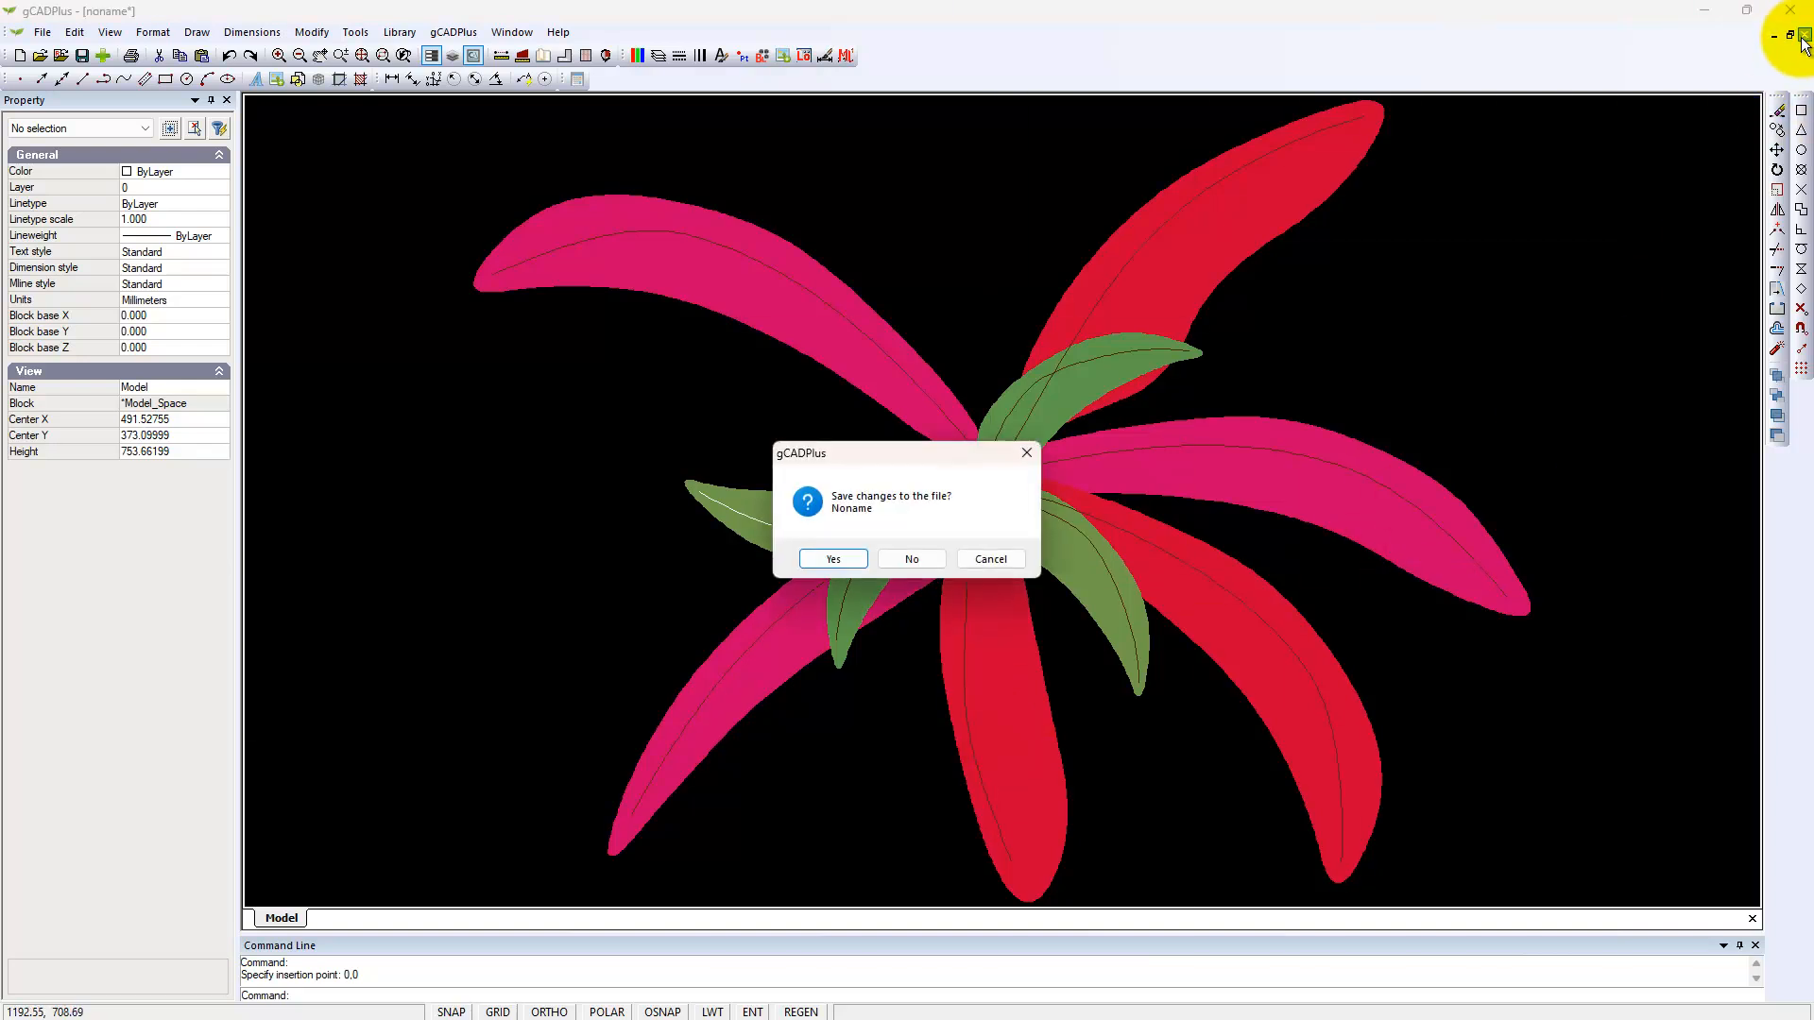
click(913, 559)
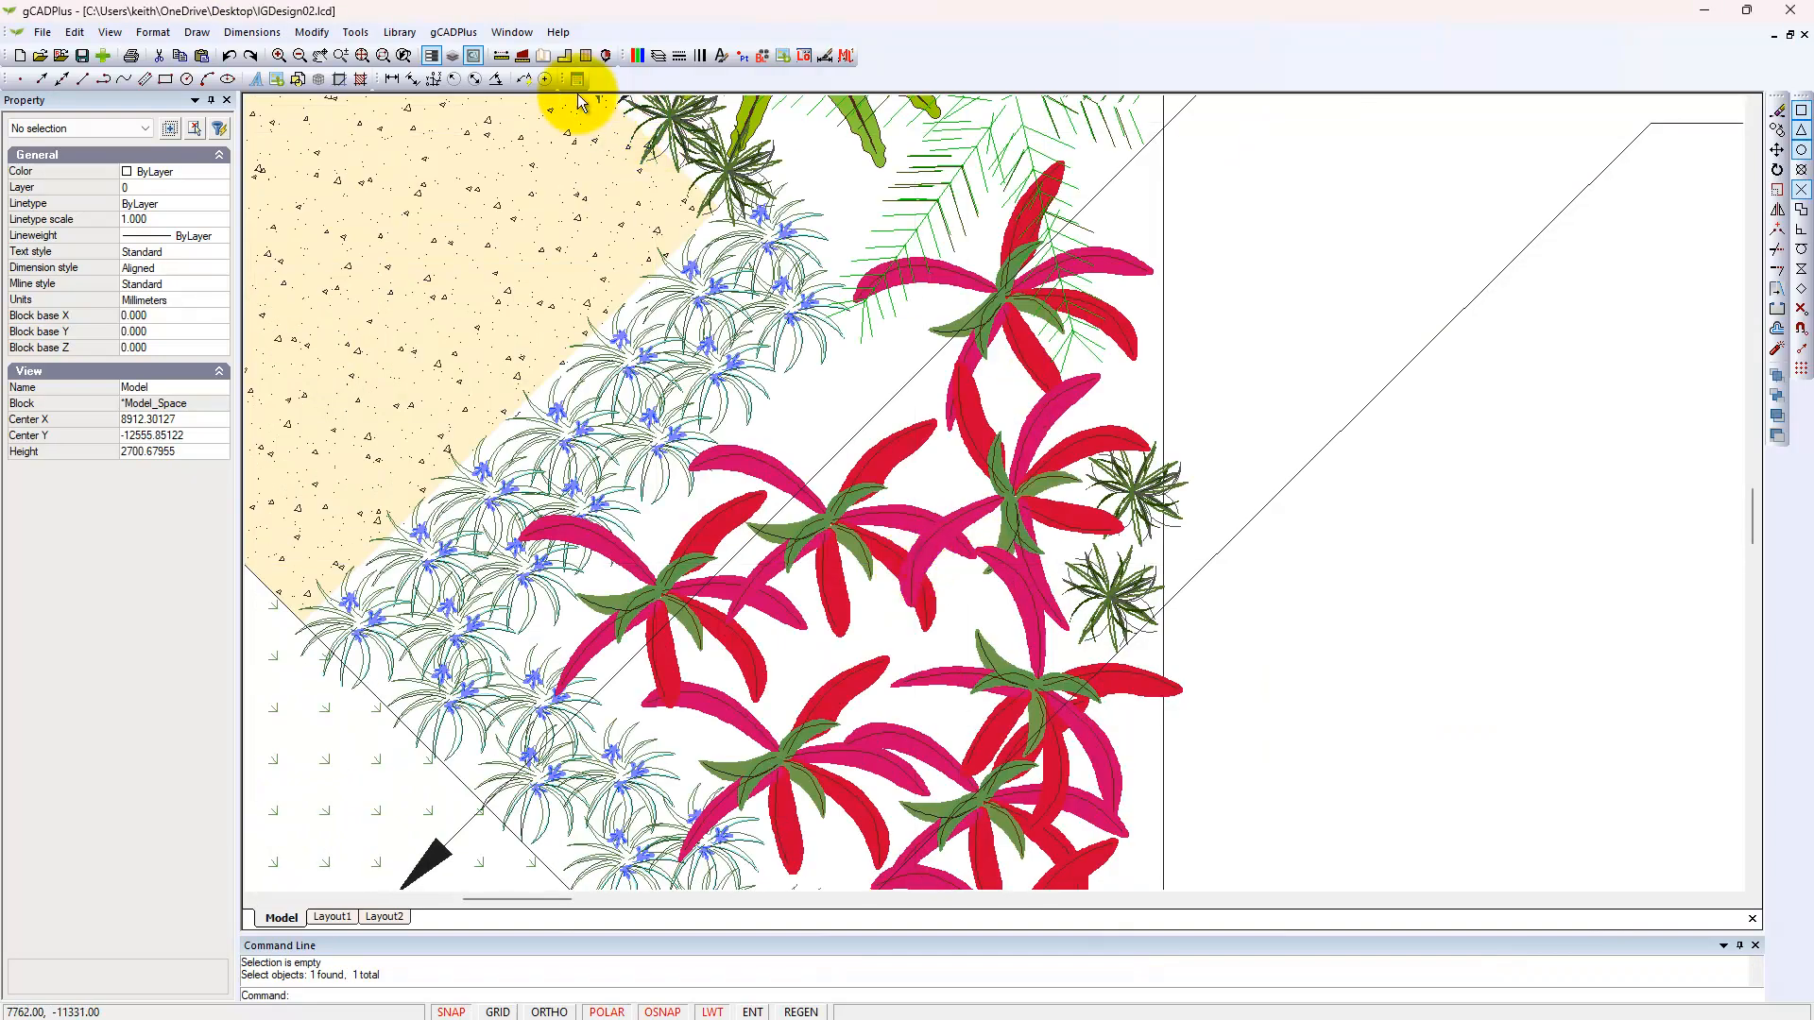
click(515, 38)
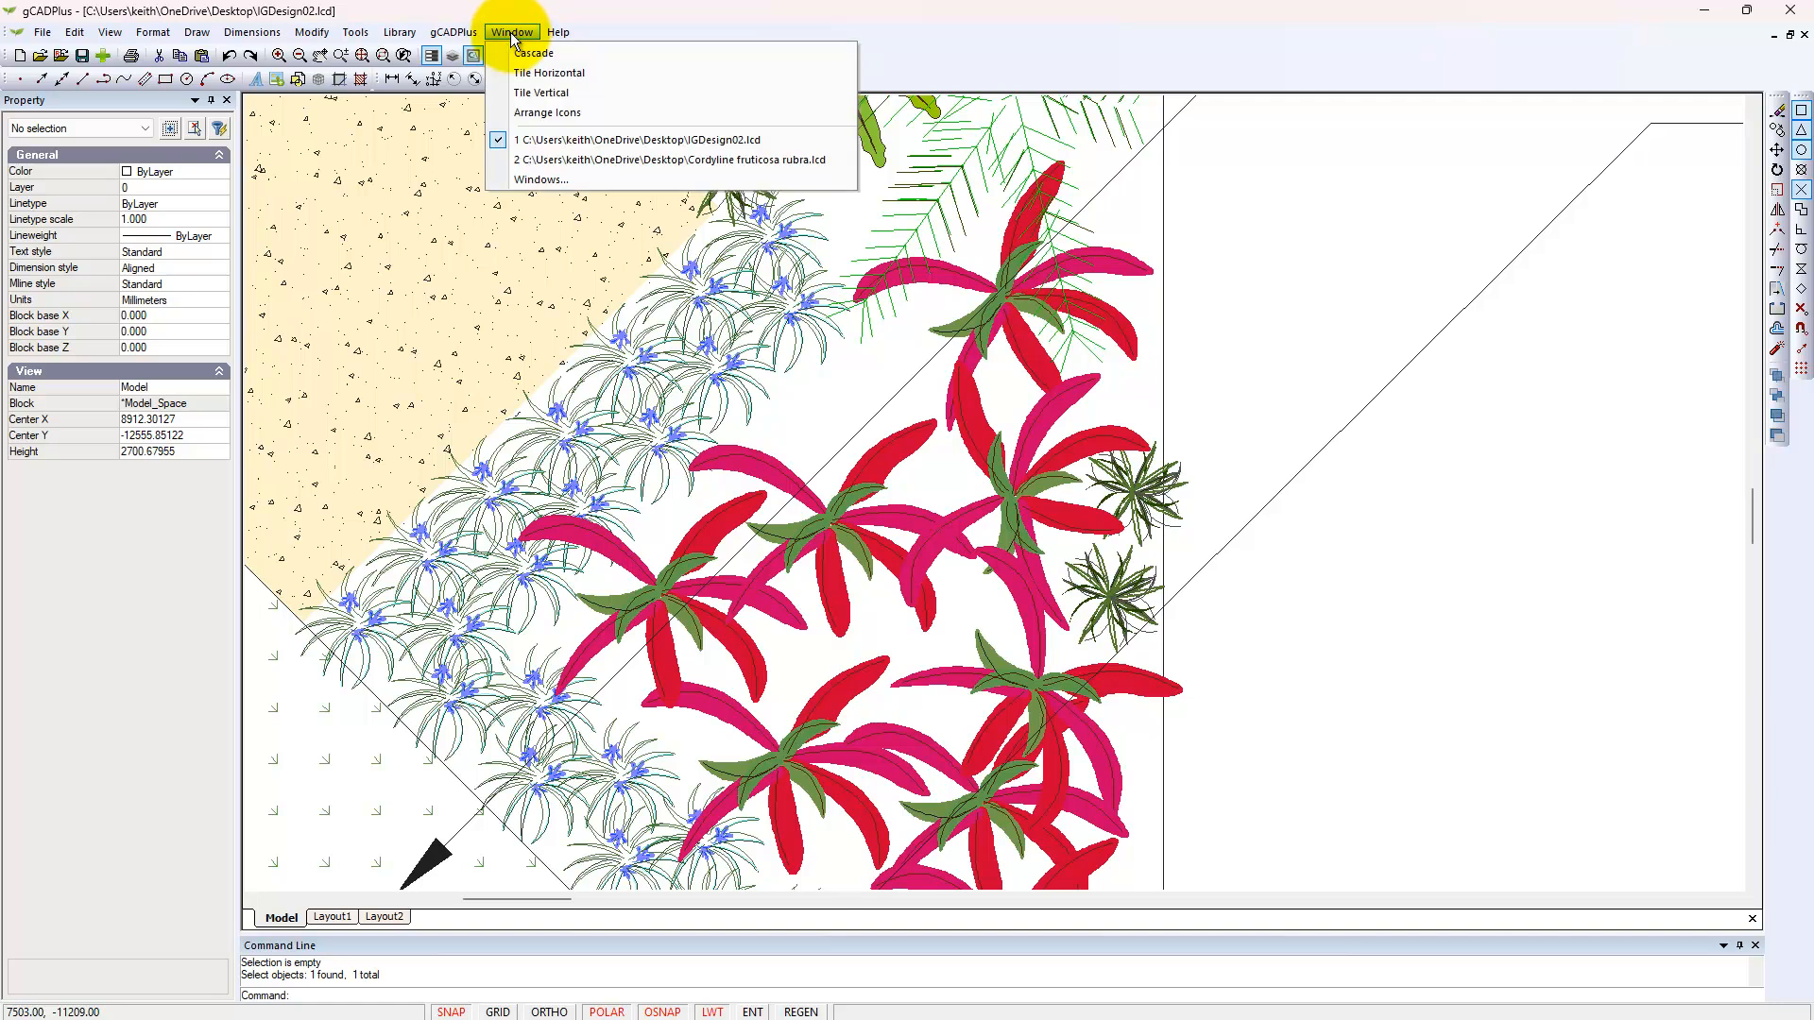
click(569, 92)
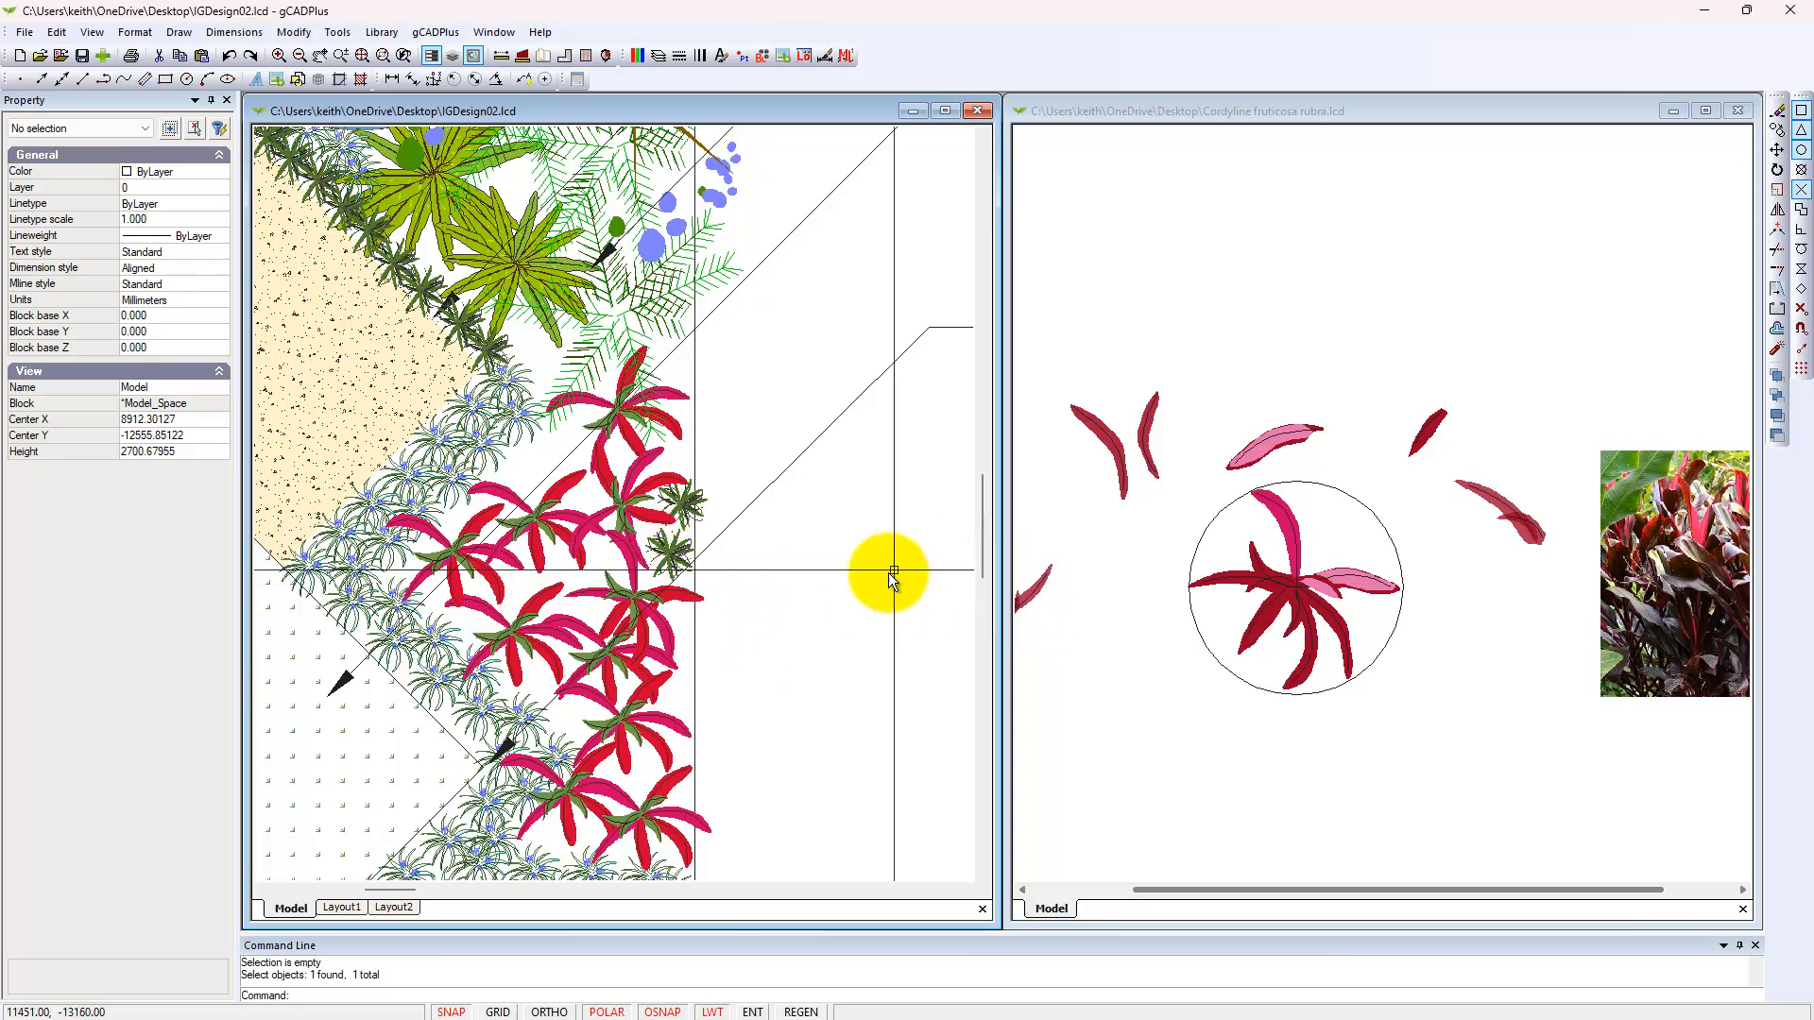
Step: Clear any selection in the planting plan and maximise the Cordyline fruticosa rubra drawing
click(616, 601)
key(Escape)
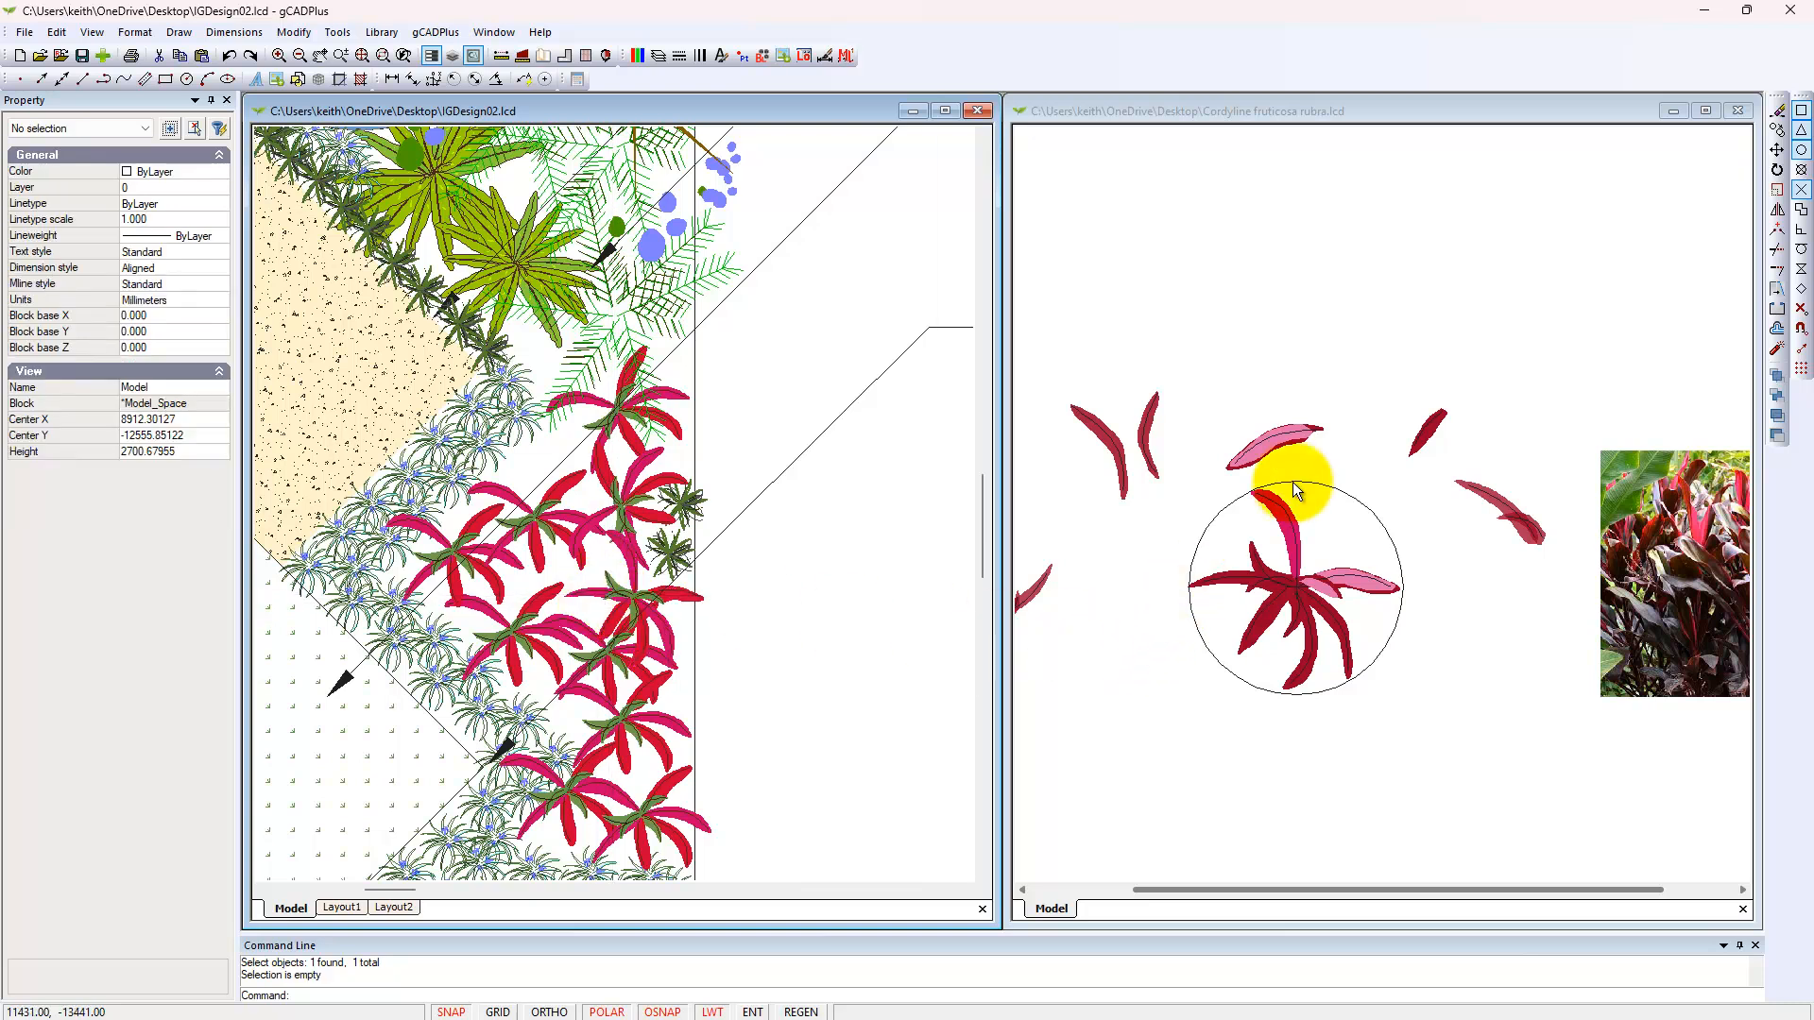
click(1706, 111)
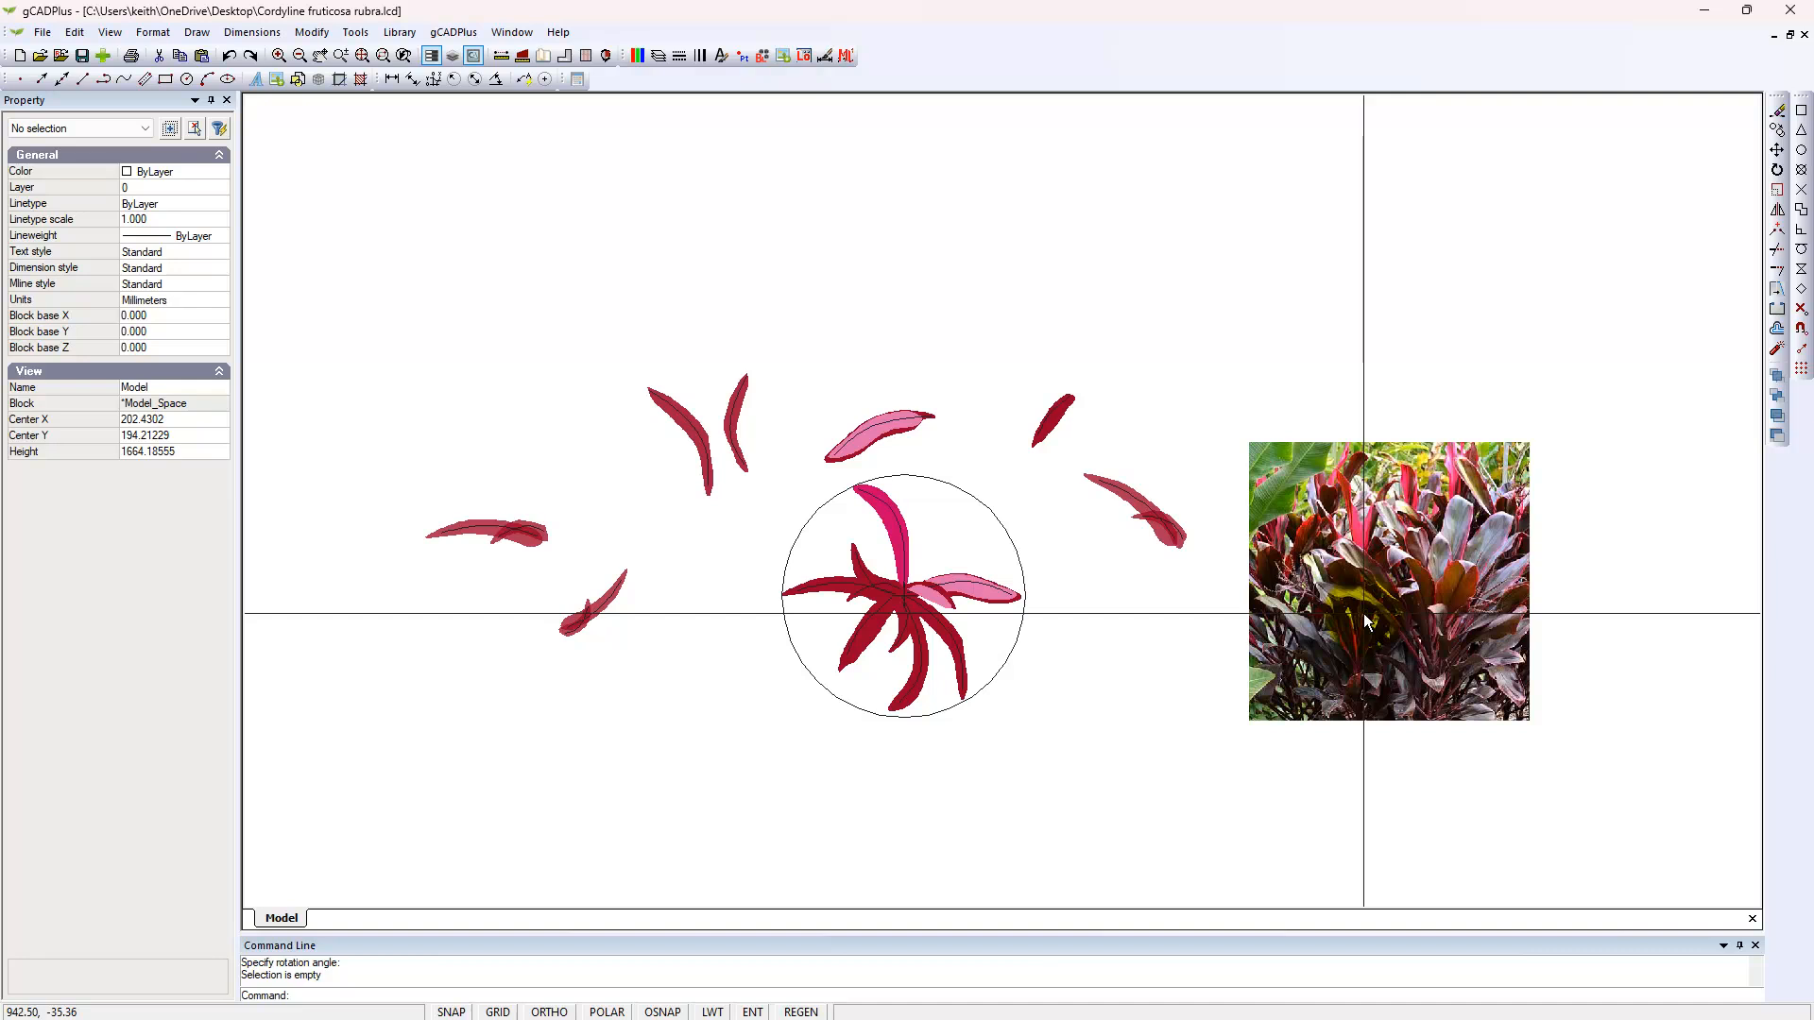
Step: Examine the dark red outer polyline and the pink inner polyline of the symbol's pink leaf inside the circle
scroll(1363, 614, up, 1)
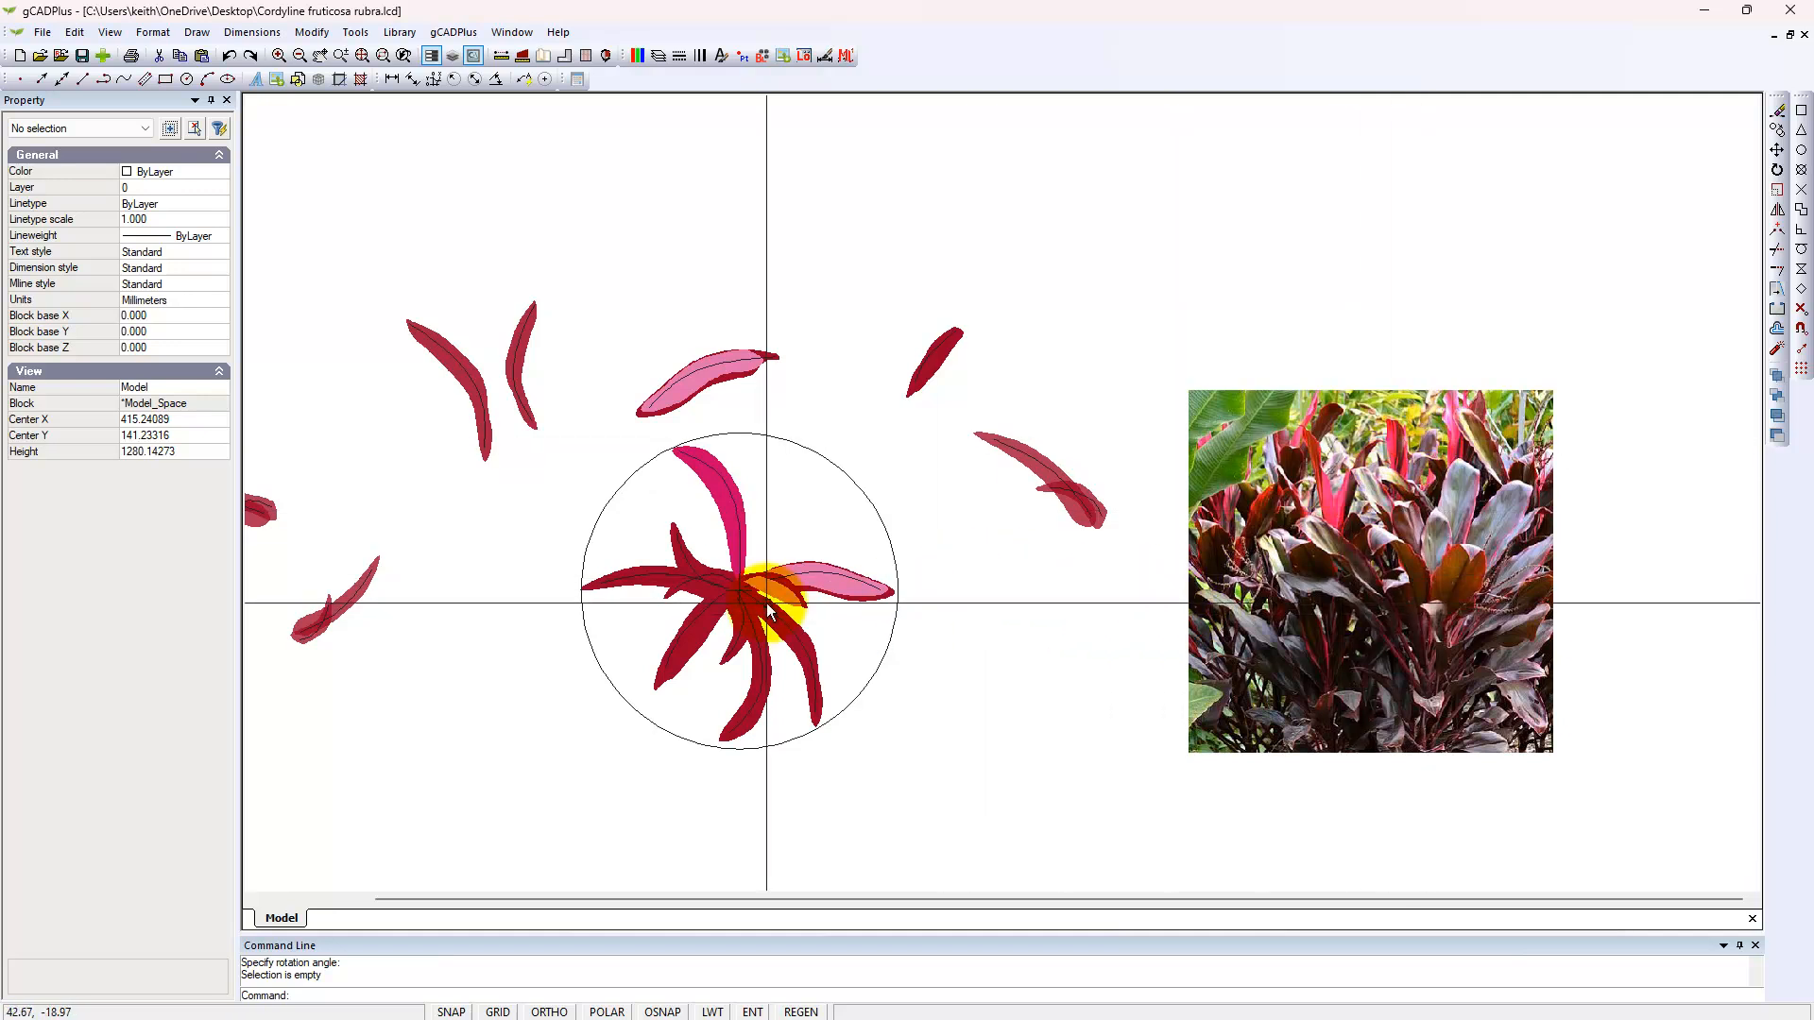
scroll(723, 591, up, 3)
scroll(720, 592, up, 1)
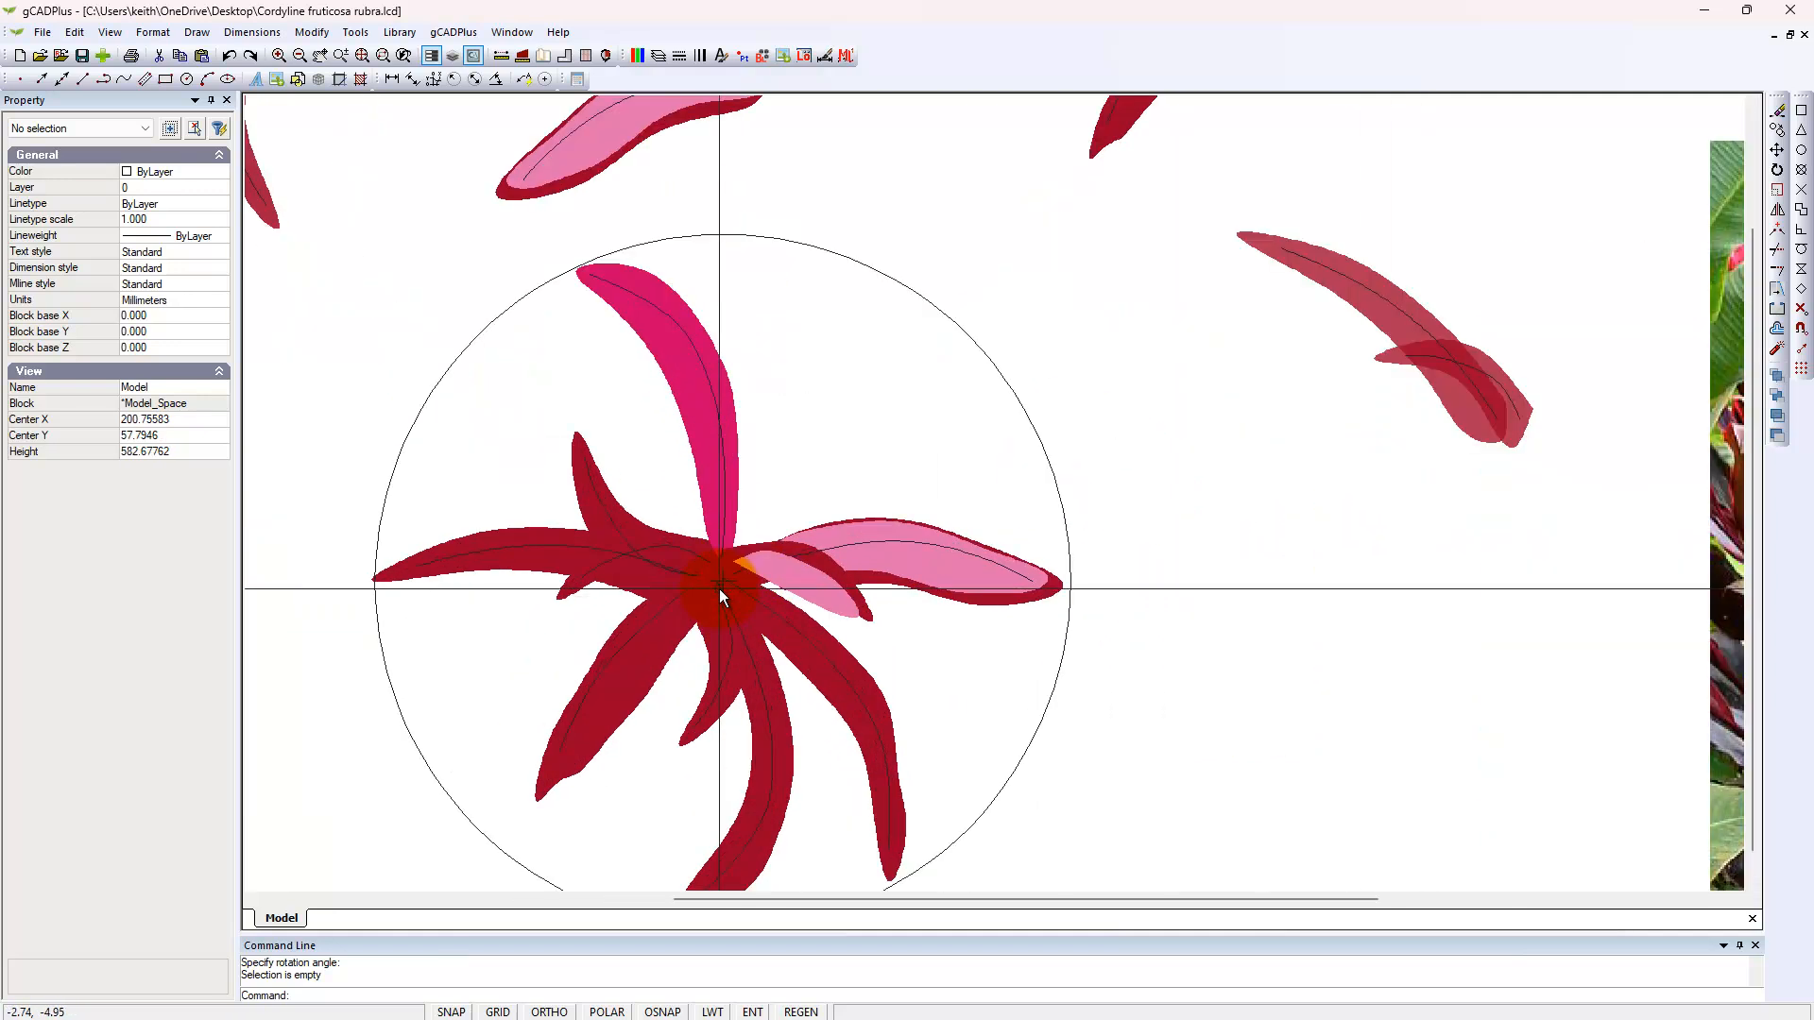
click(1003, 599)
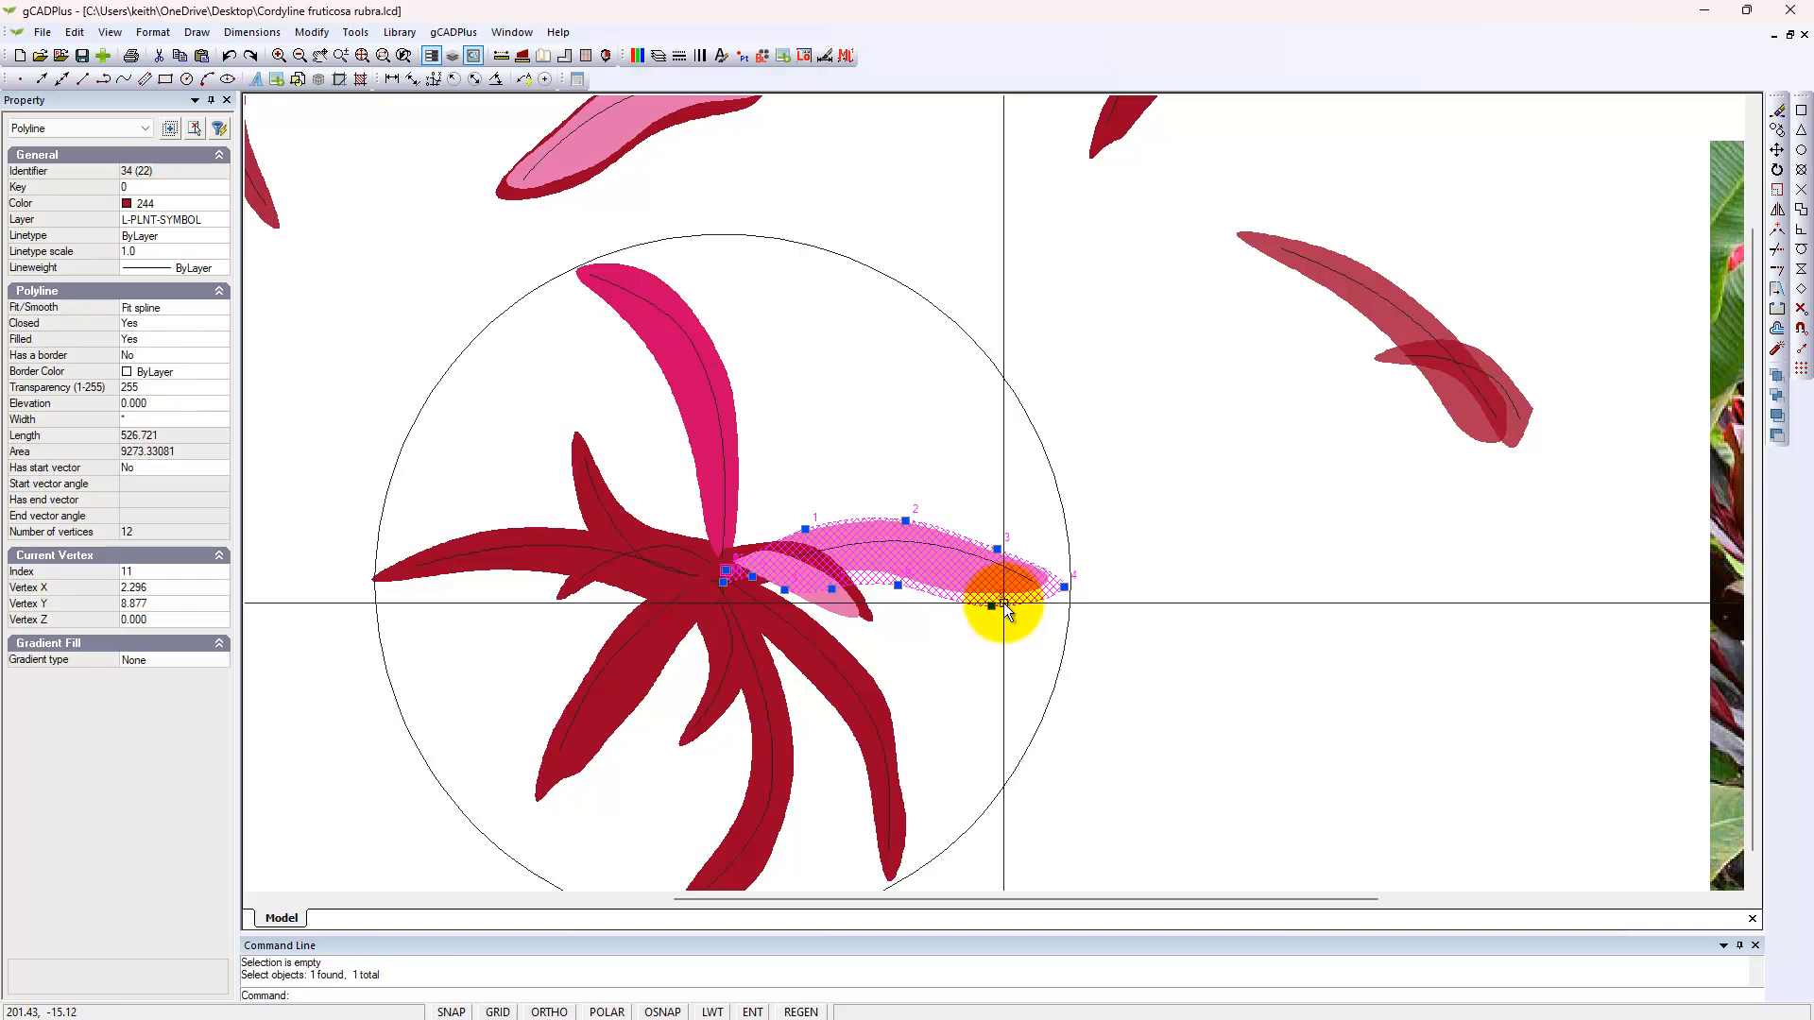
key(Escape)
click(984, 575)
key(Escape)
scroll(1018, 609, down, 2)
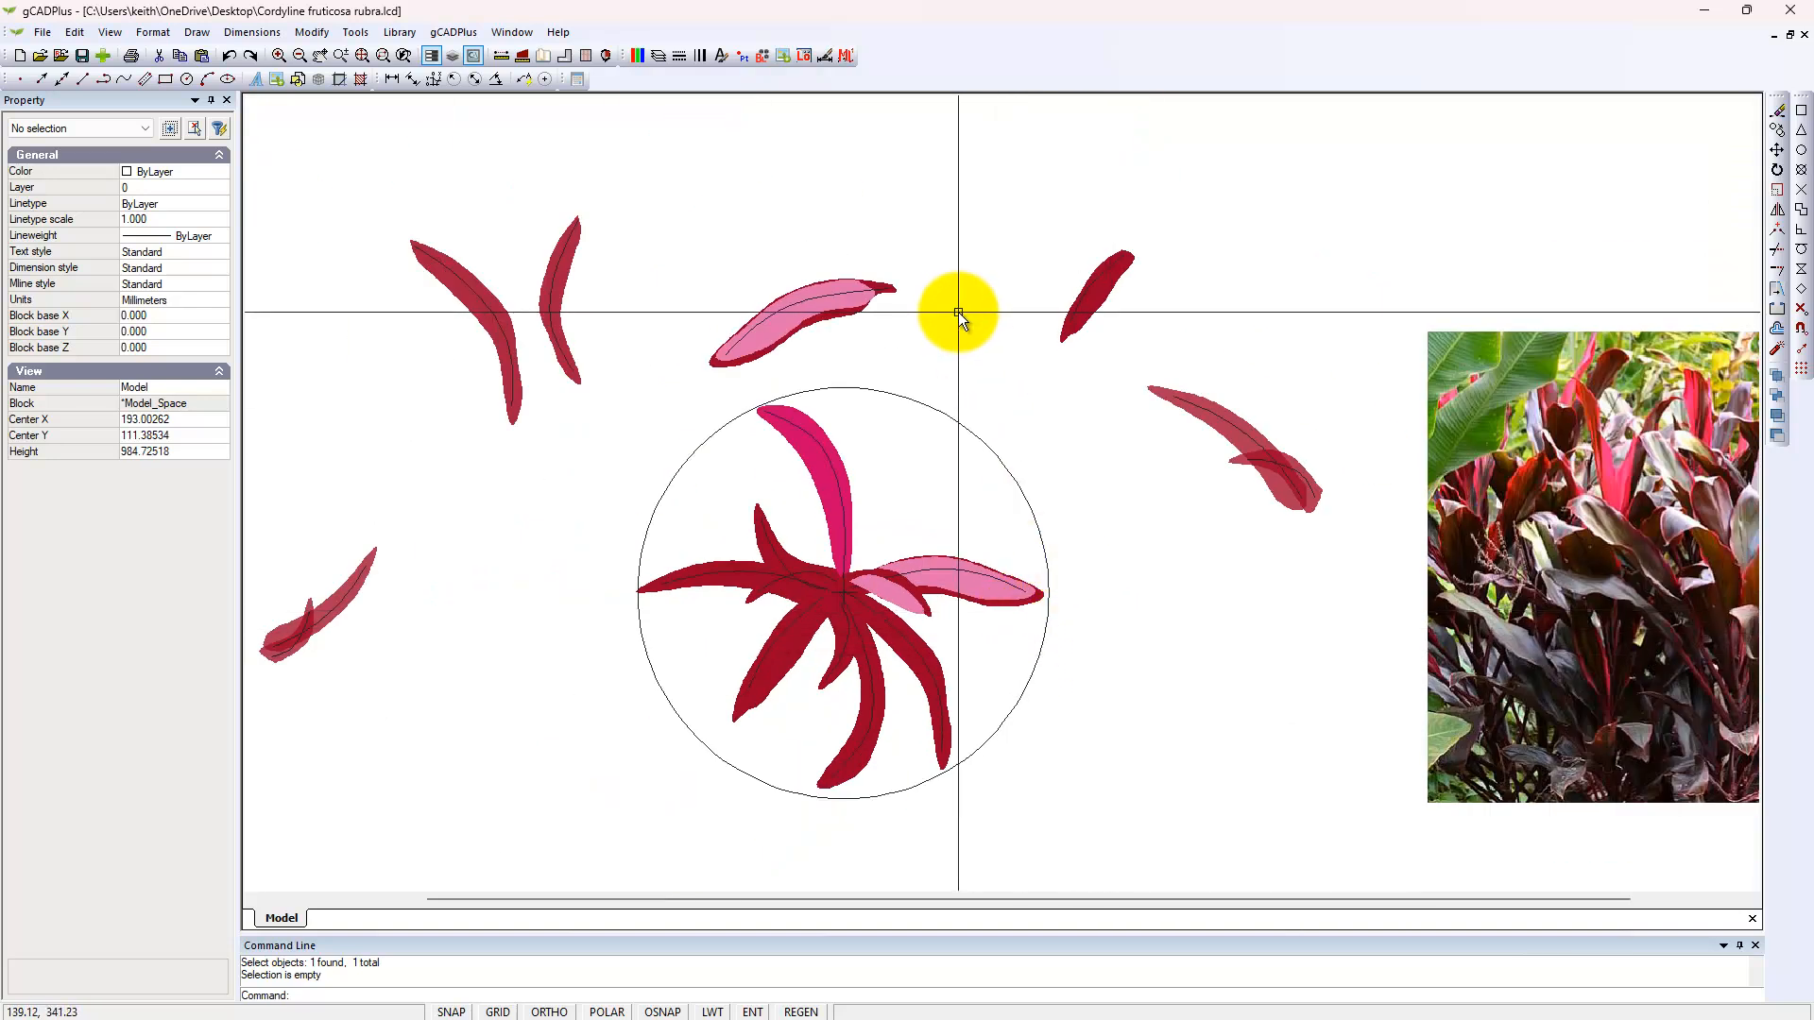
Step: Move the loose three-polyline pink leaf above the circle by its stem end to the centre of the plant symbol
click(949, 360)
click(778, 293)
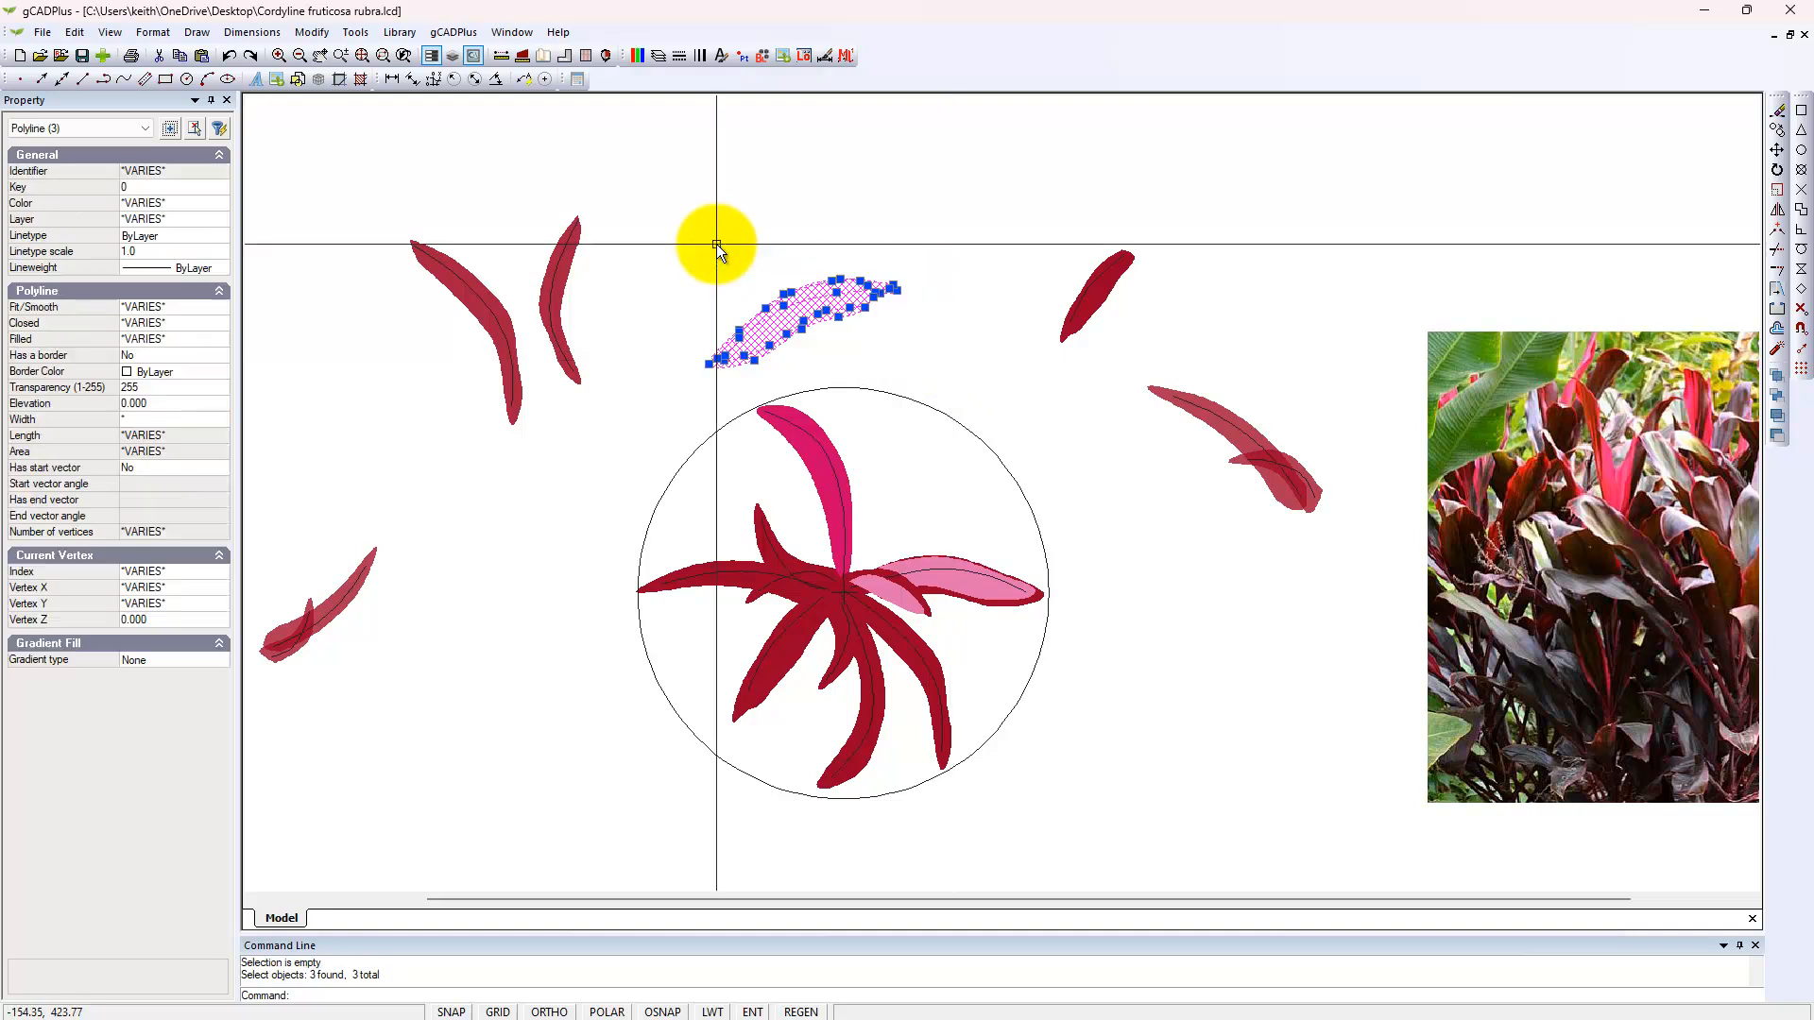
right_click(728, 347)
click(763, 363)
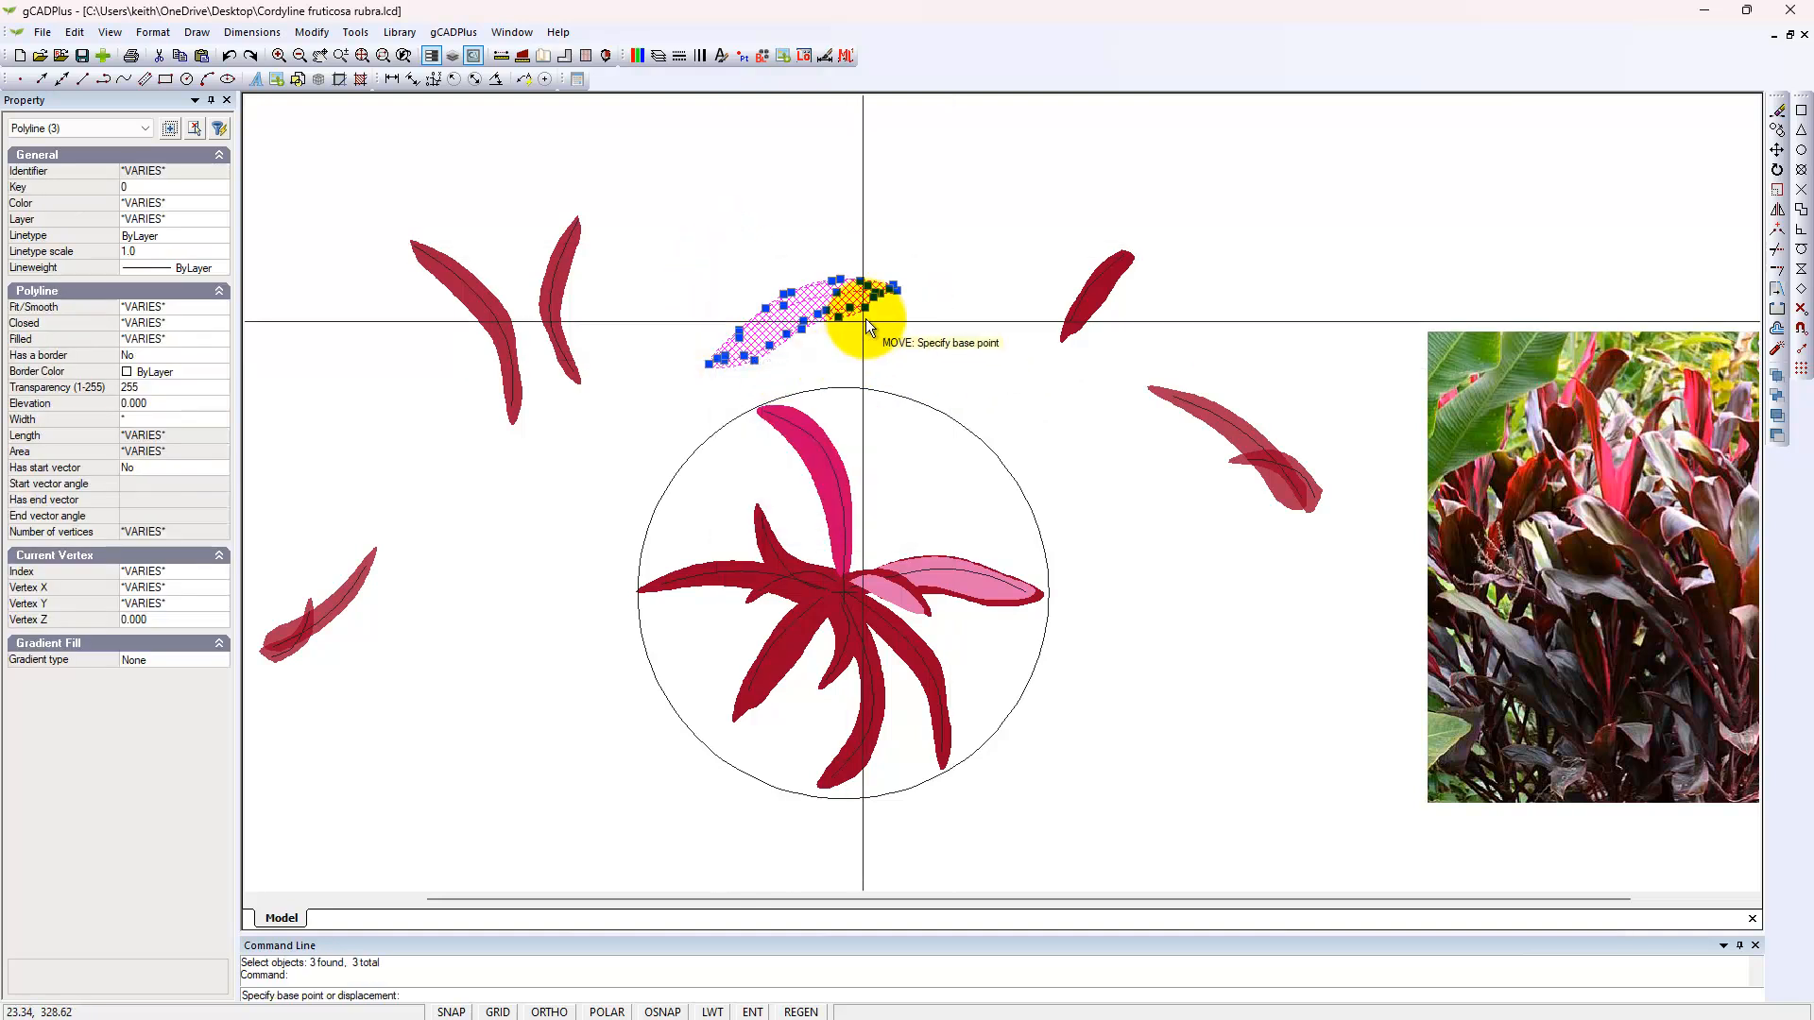
click(885, 291)
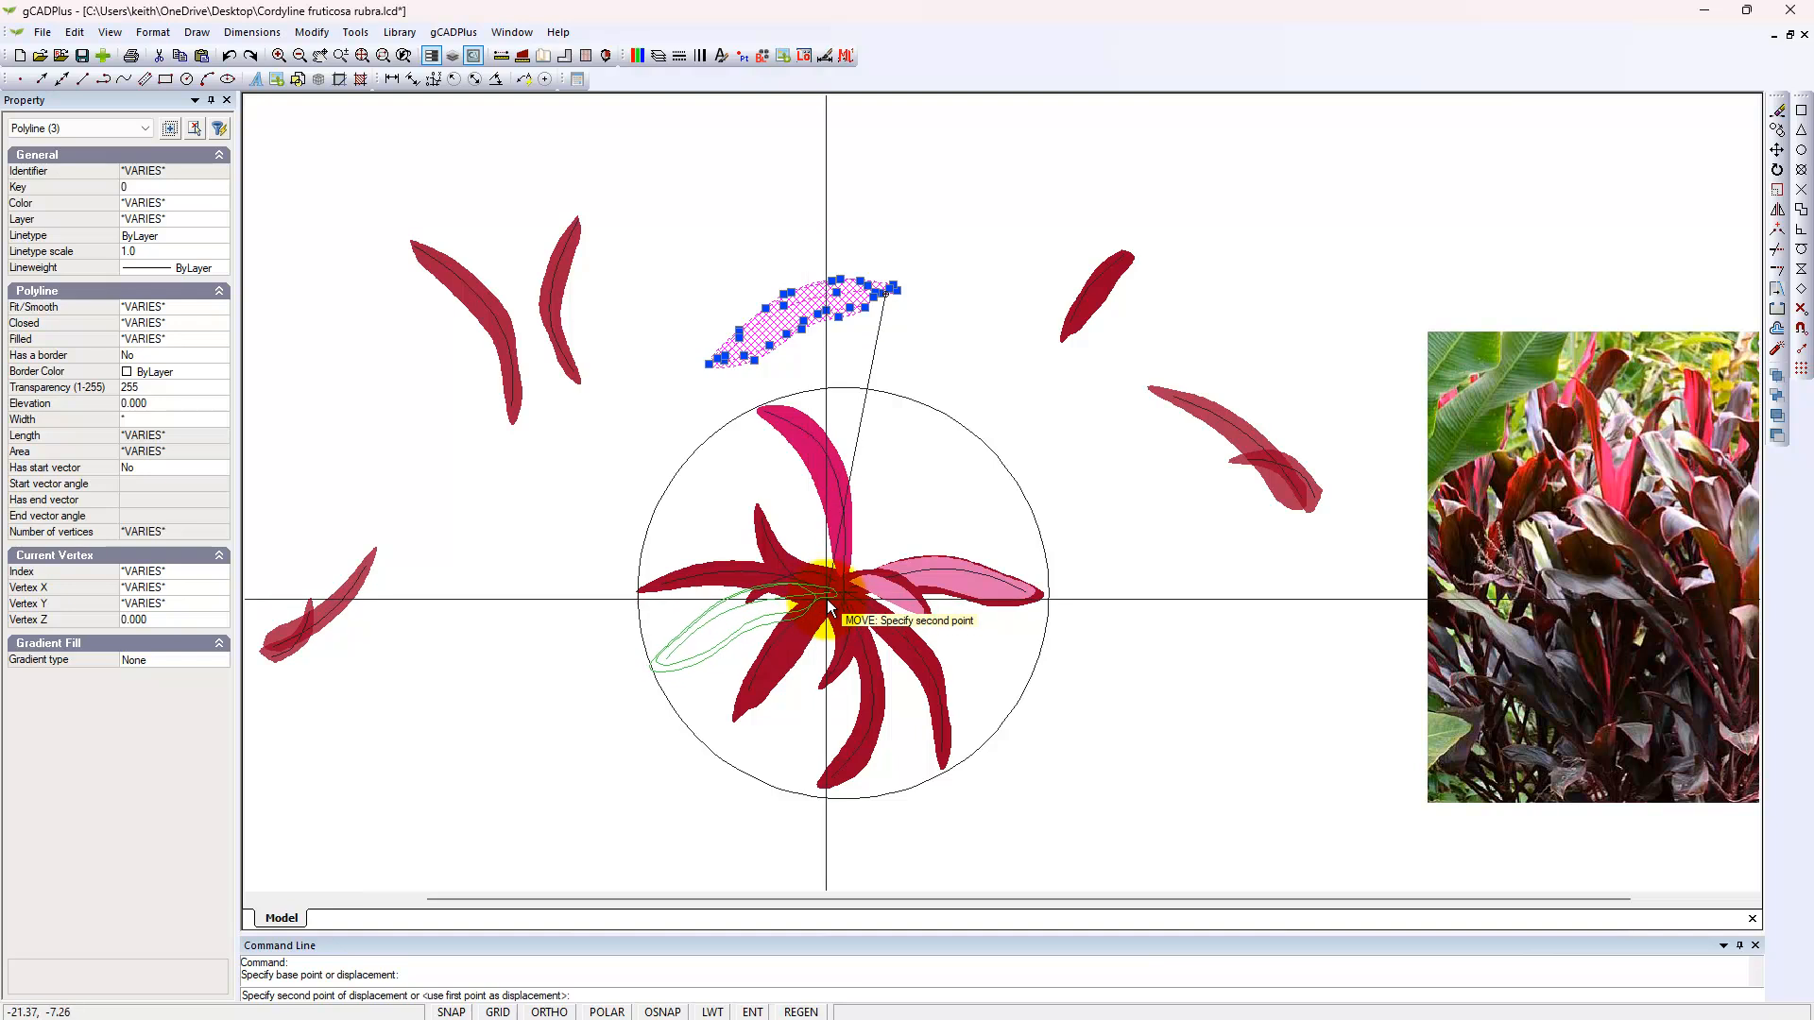
click(833, 598)
key(Escape)
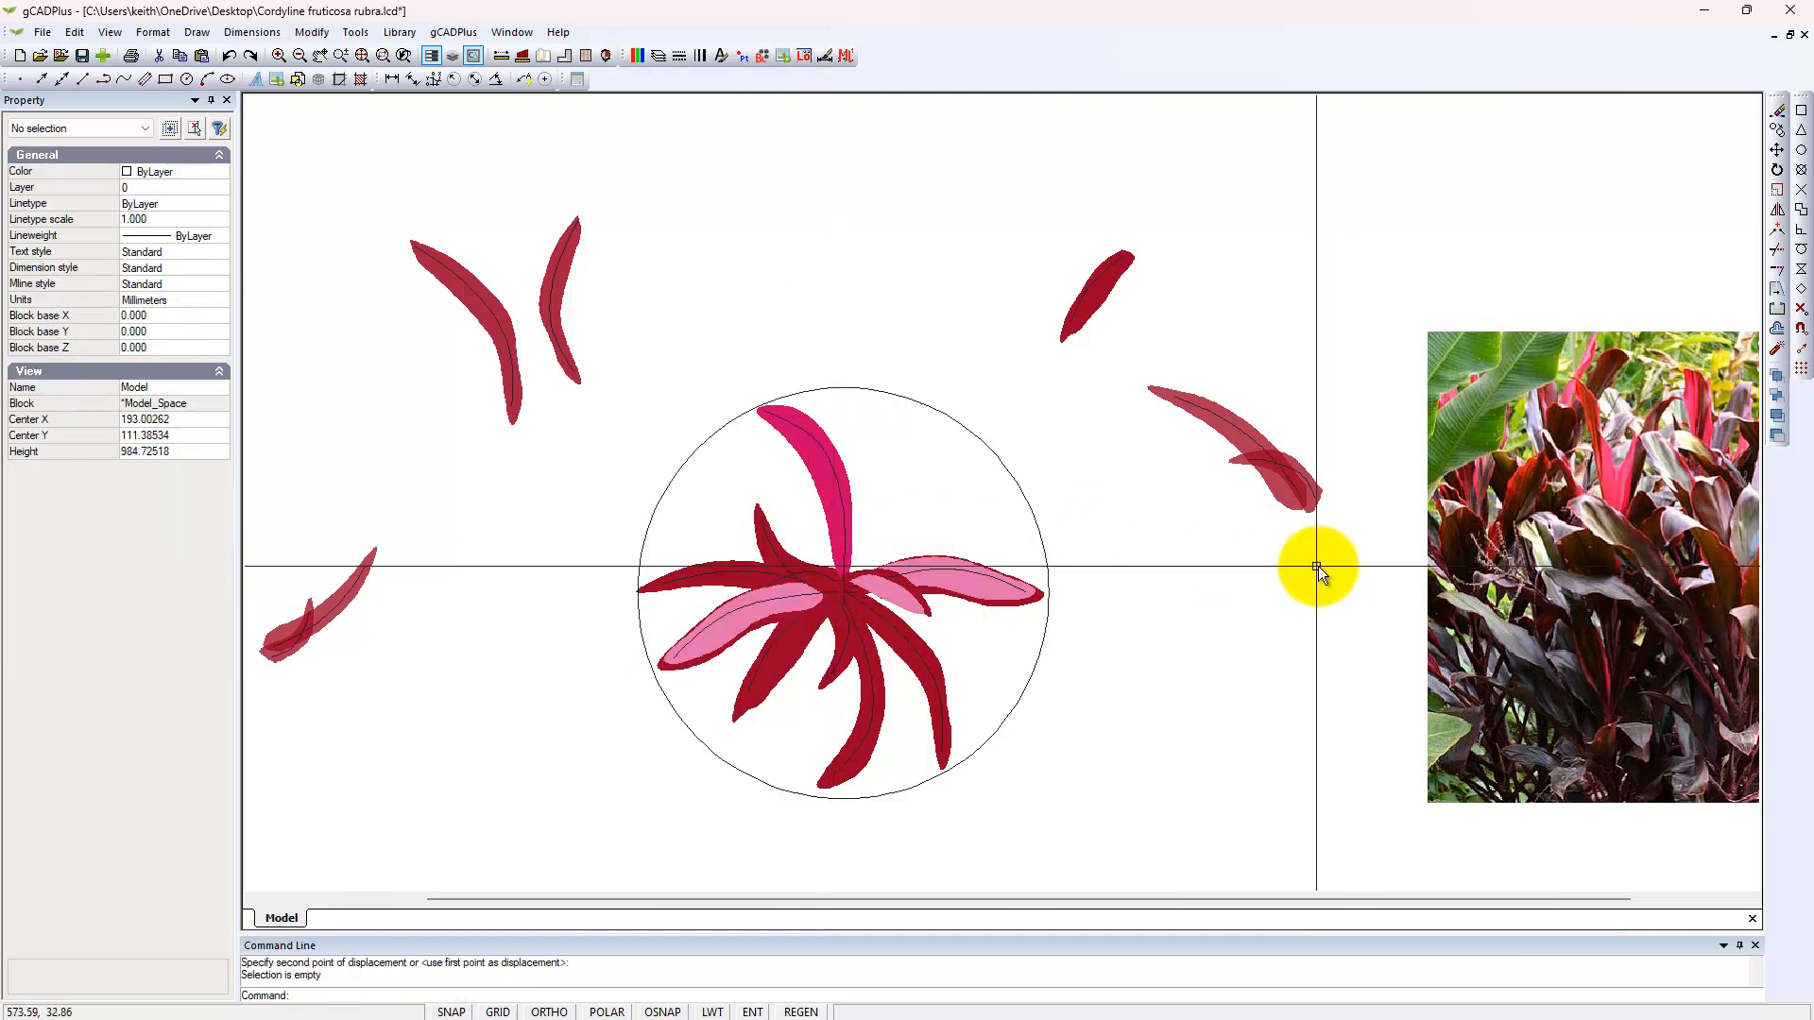
Step: Move the small translucent red leaf group left of the circle by its base to the centre of the symbol
click(279, 557)
right_click(432, 645)
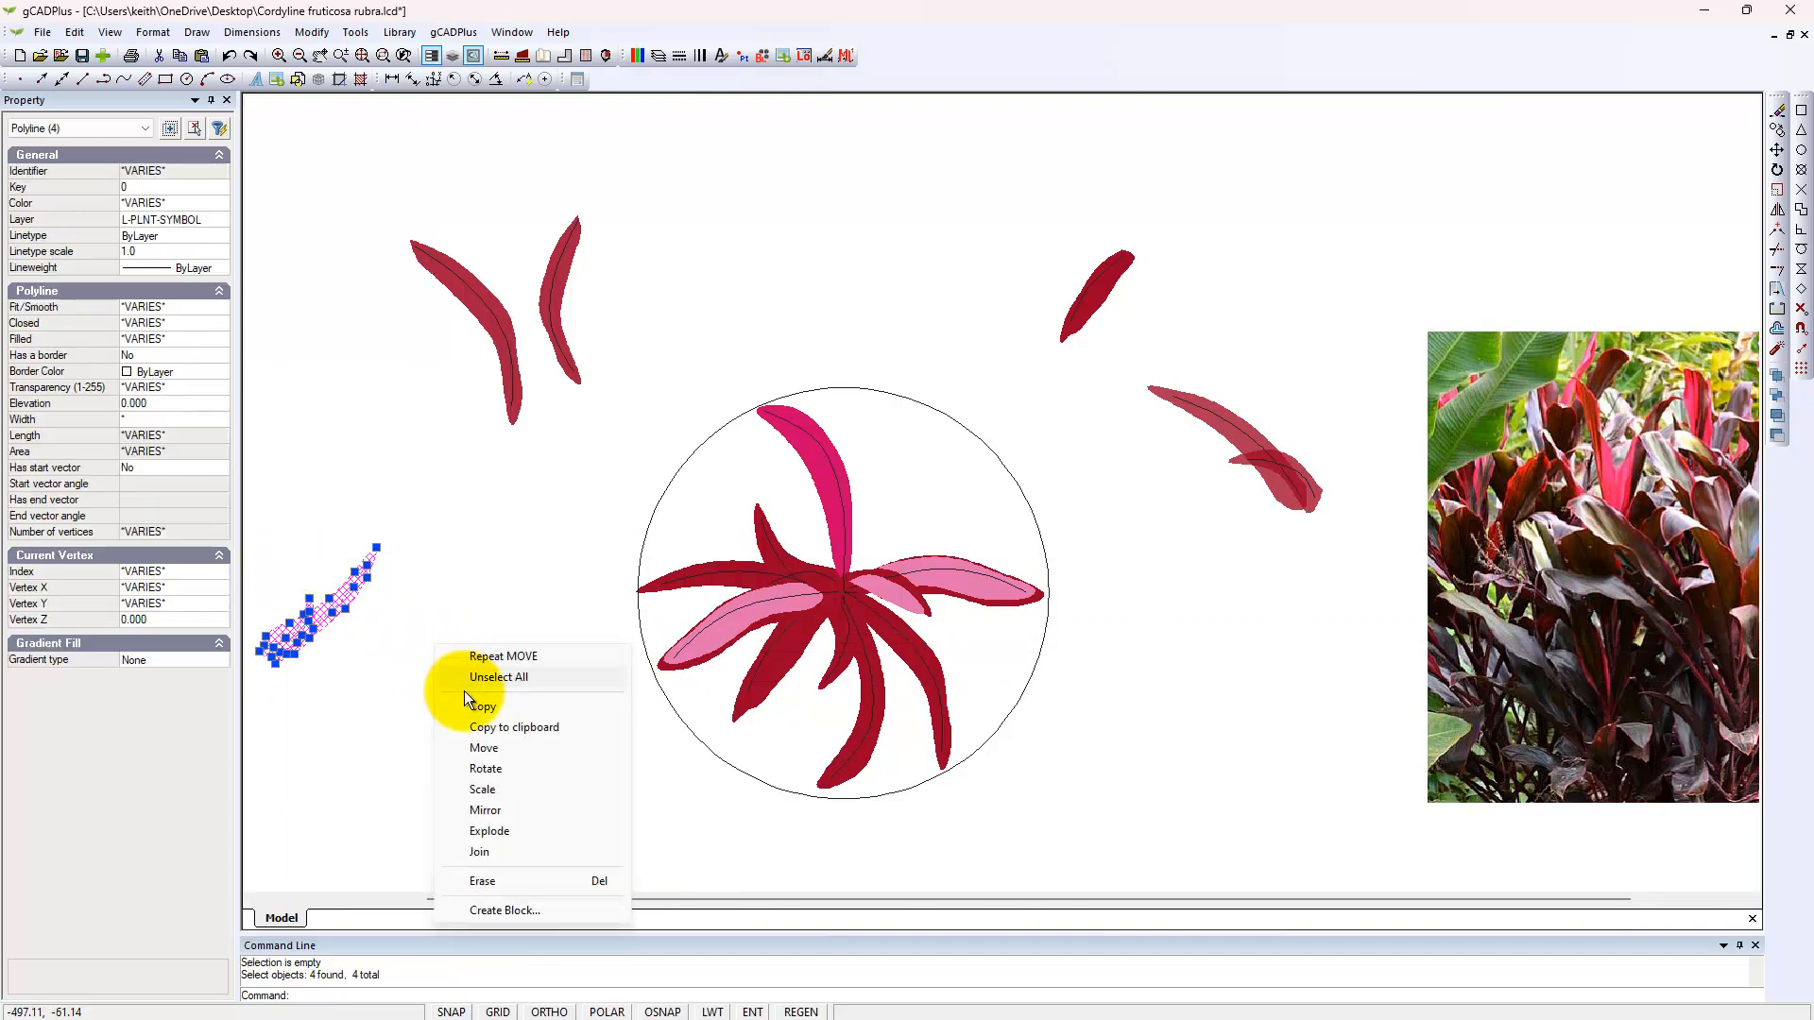
click(485, 748)
click(276, 654)
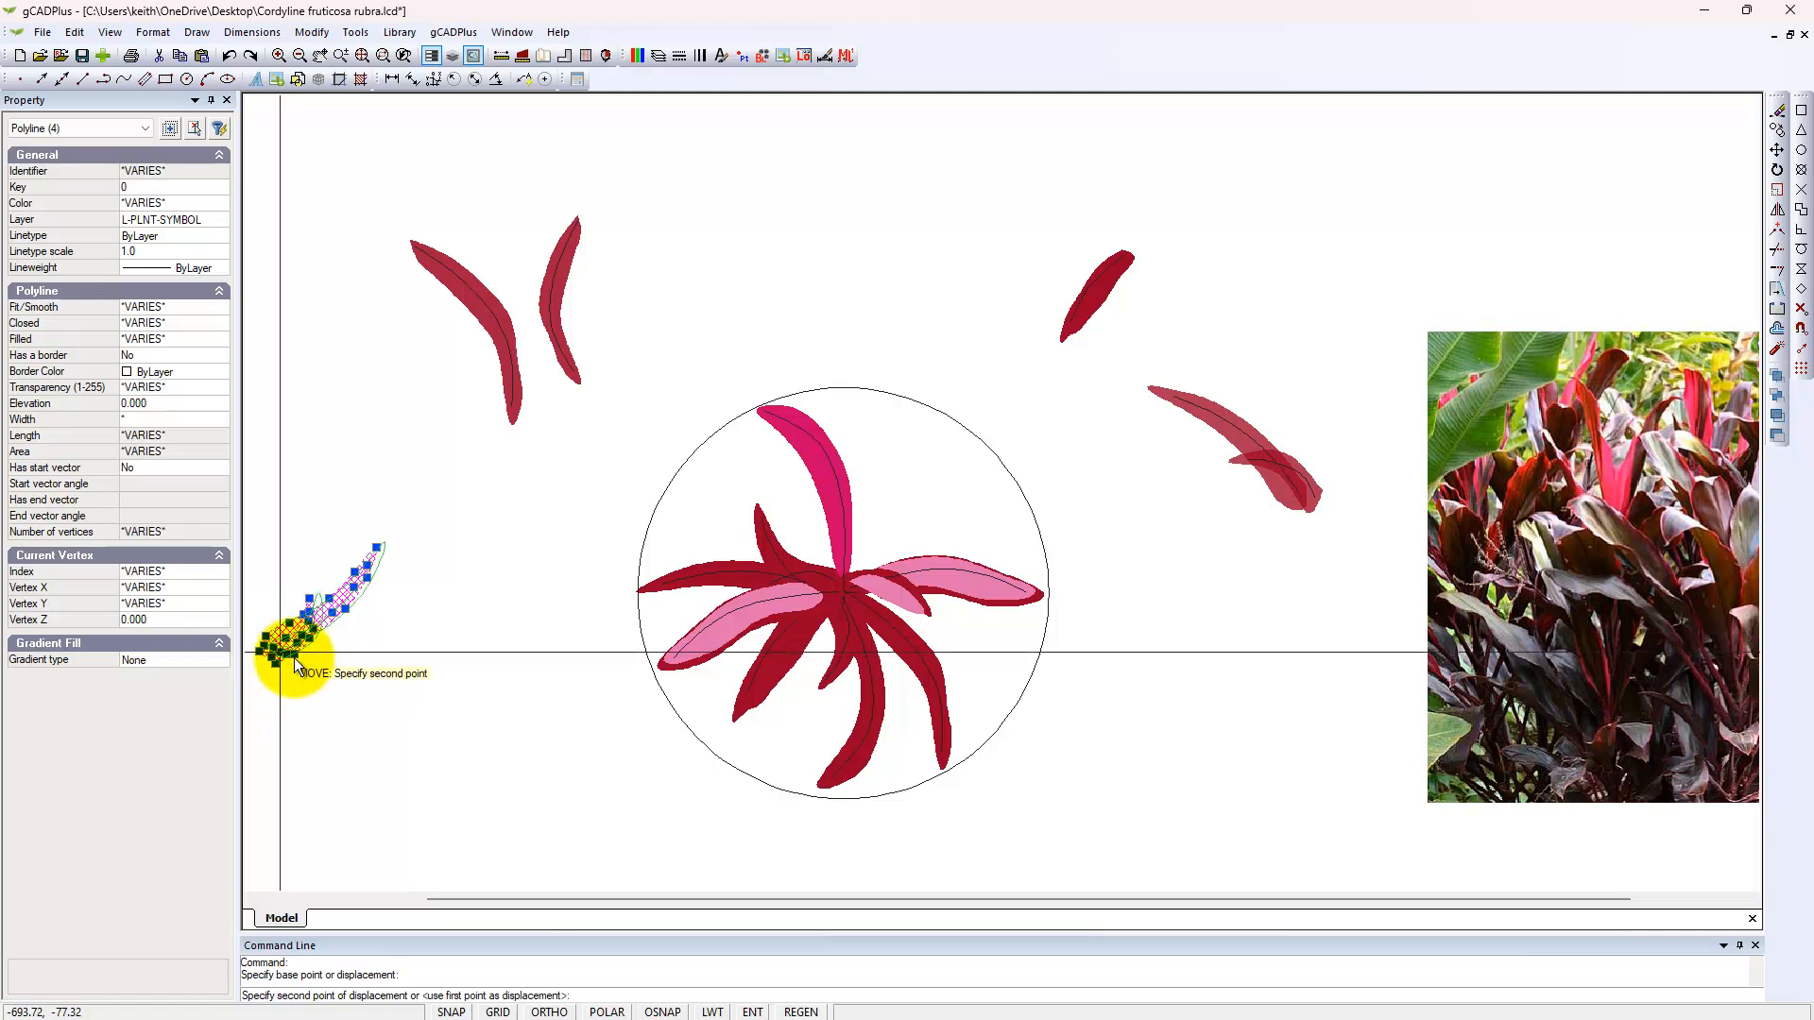
click(852, 574)
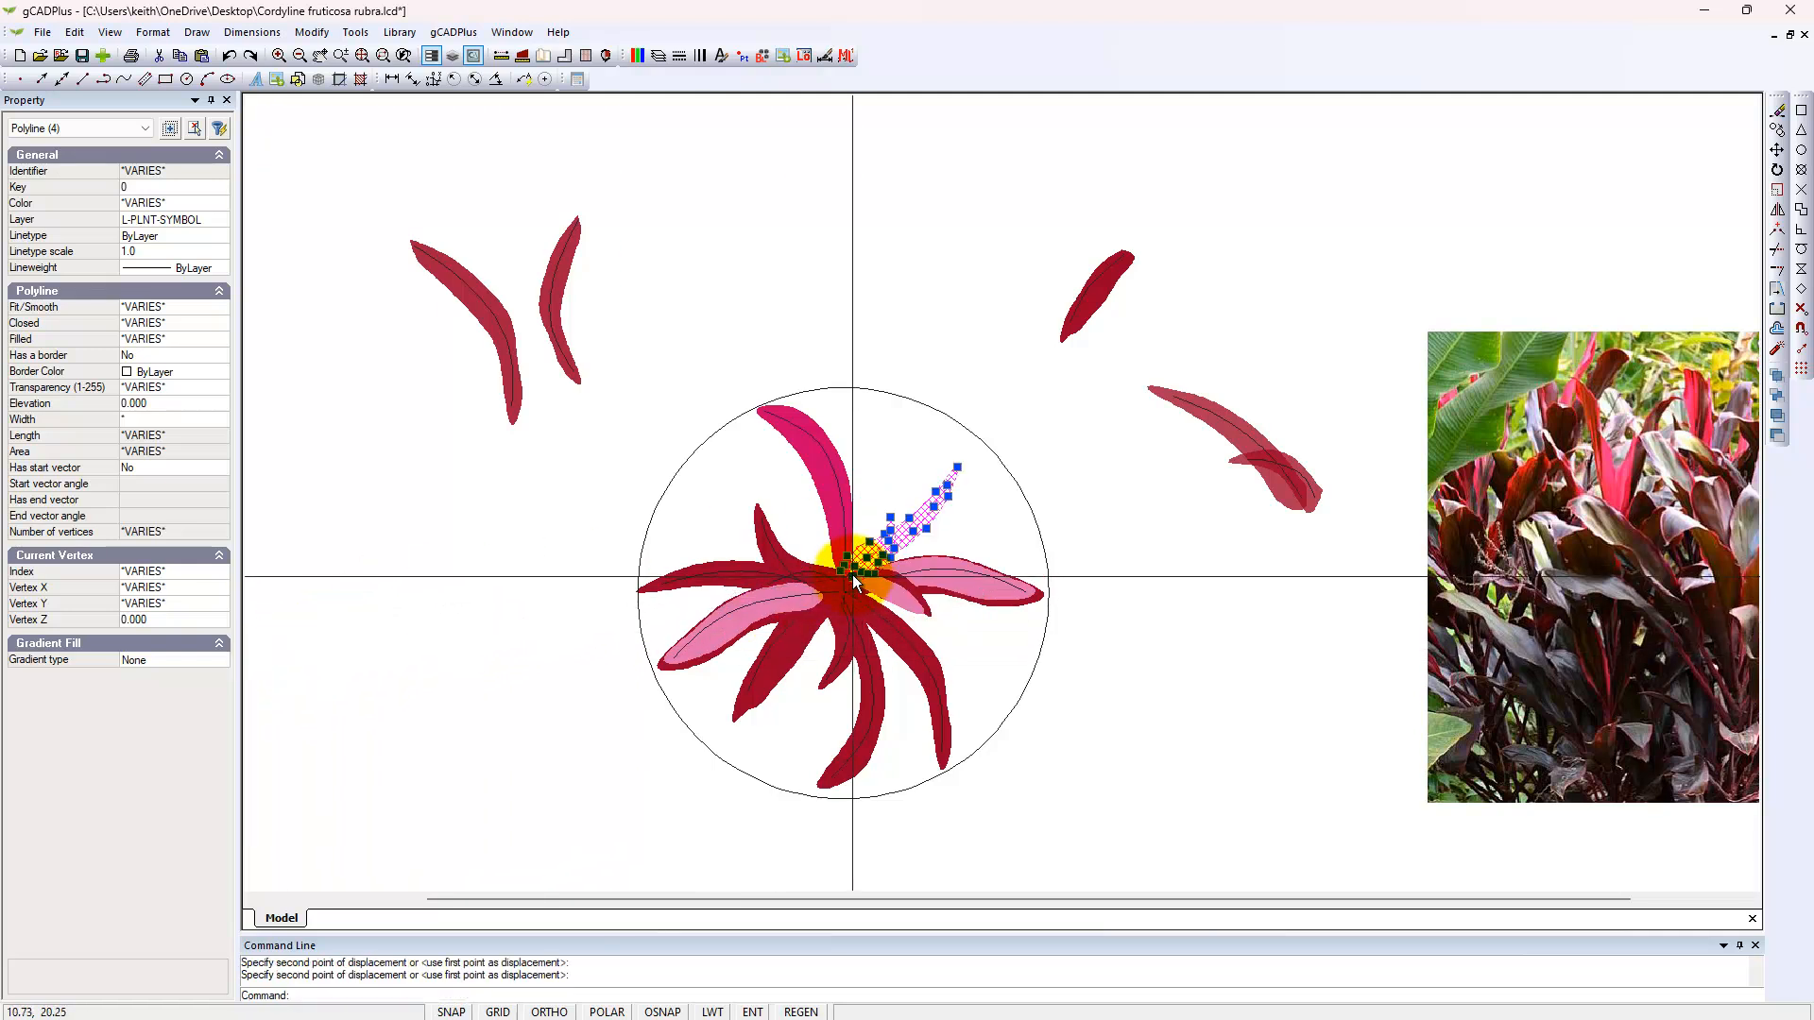
key(Escape)
Step: Copy the translucent red leaf group right of the circle from its base to the centre of the symbol
click(1344, 570)
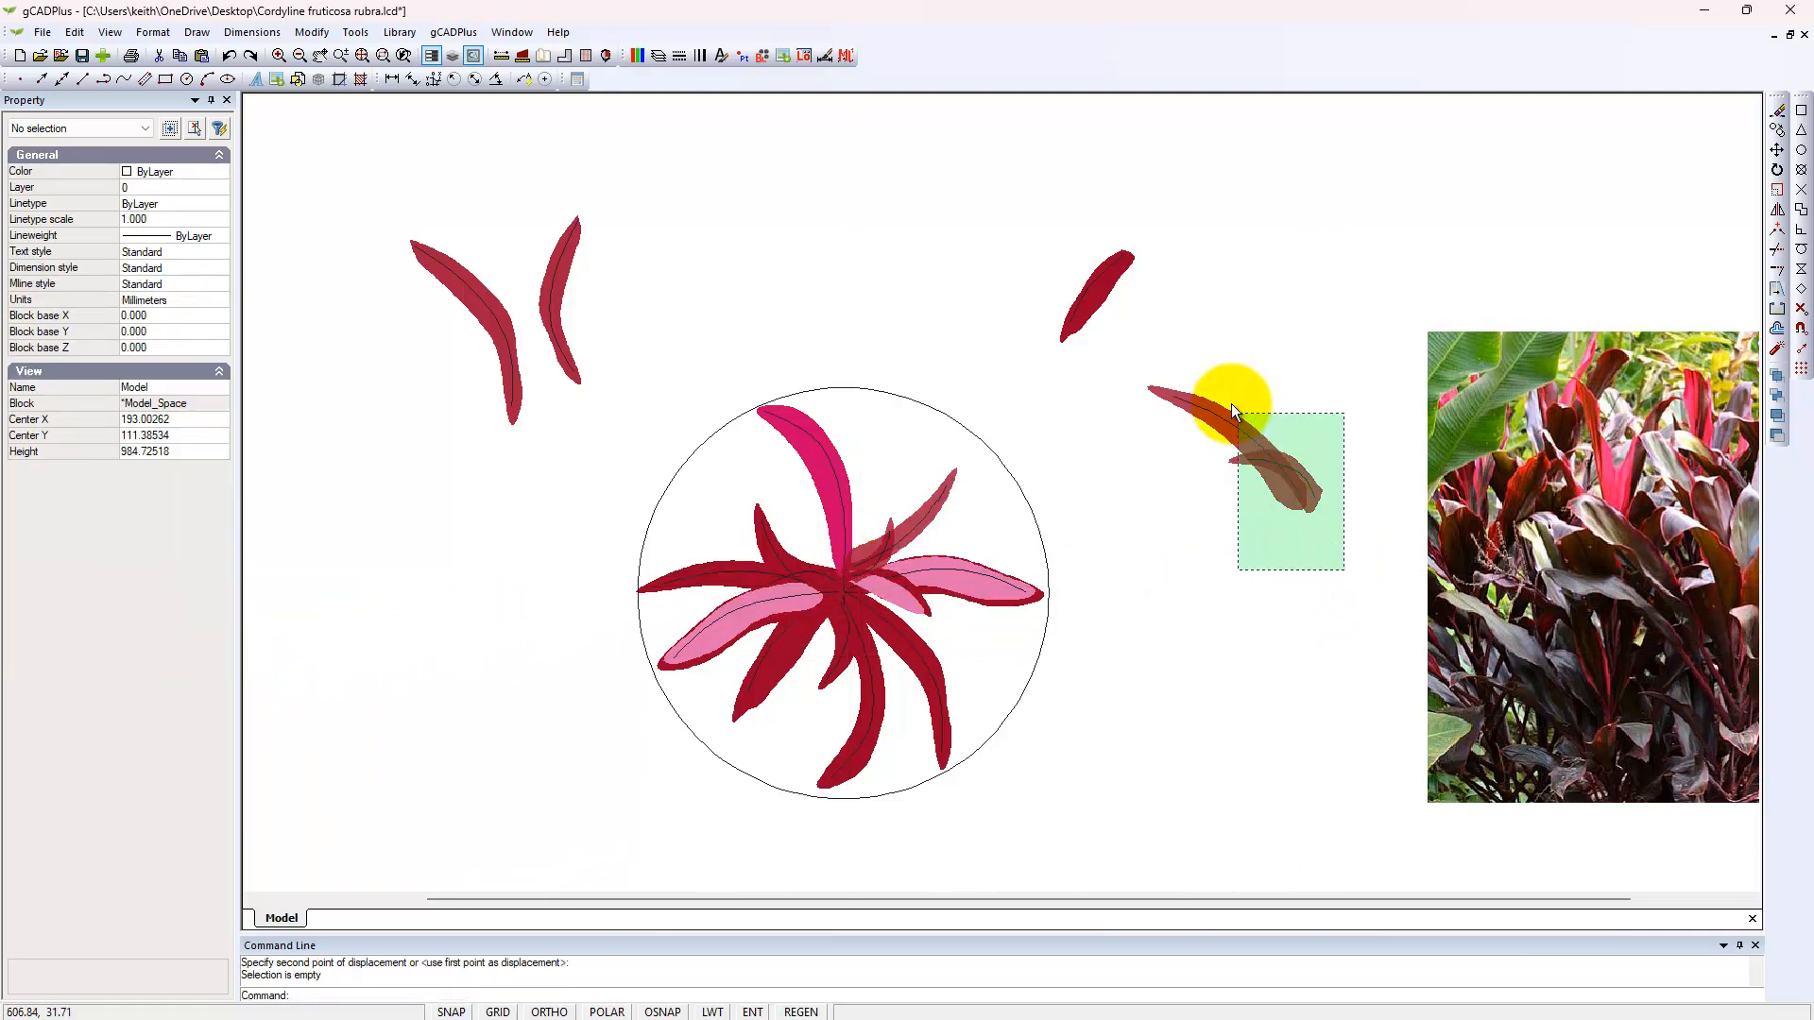
click(1198, 370)
right_click(1198, 370)
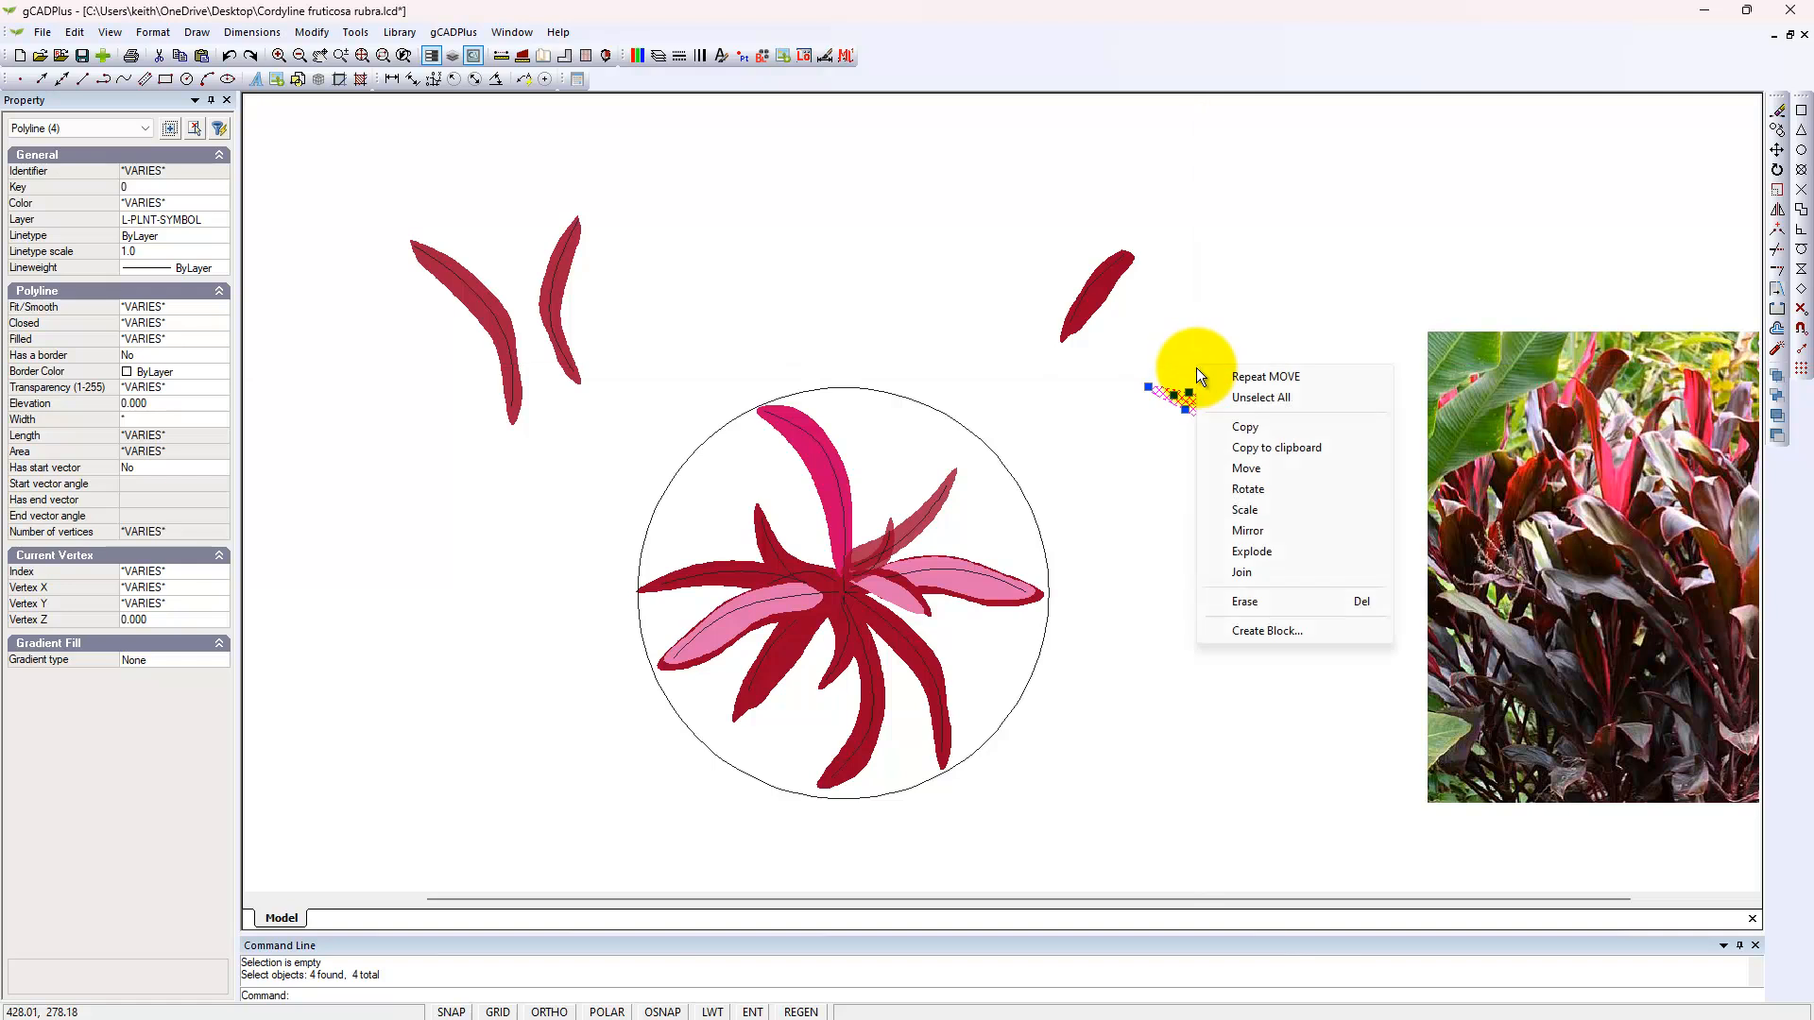
click(1245, 430)
click(1311, 512)
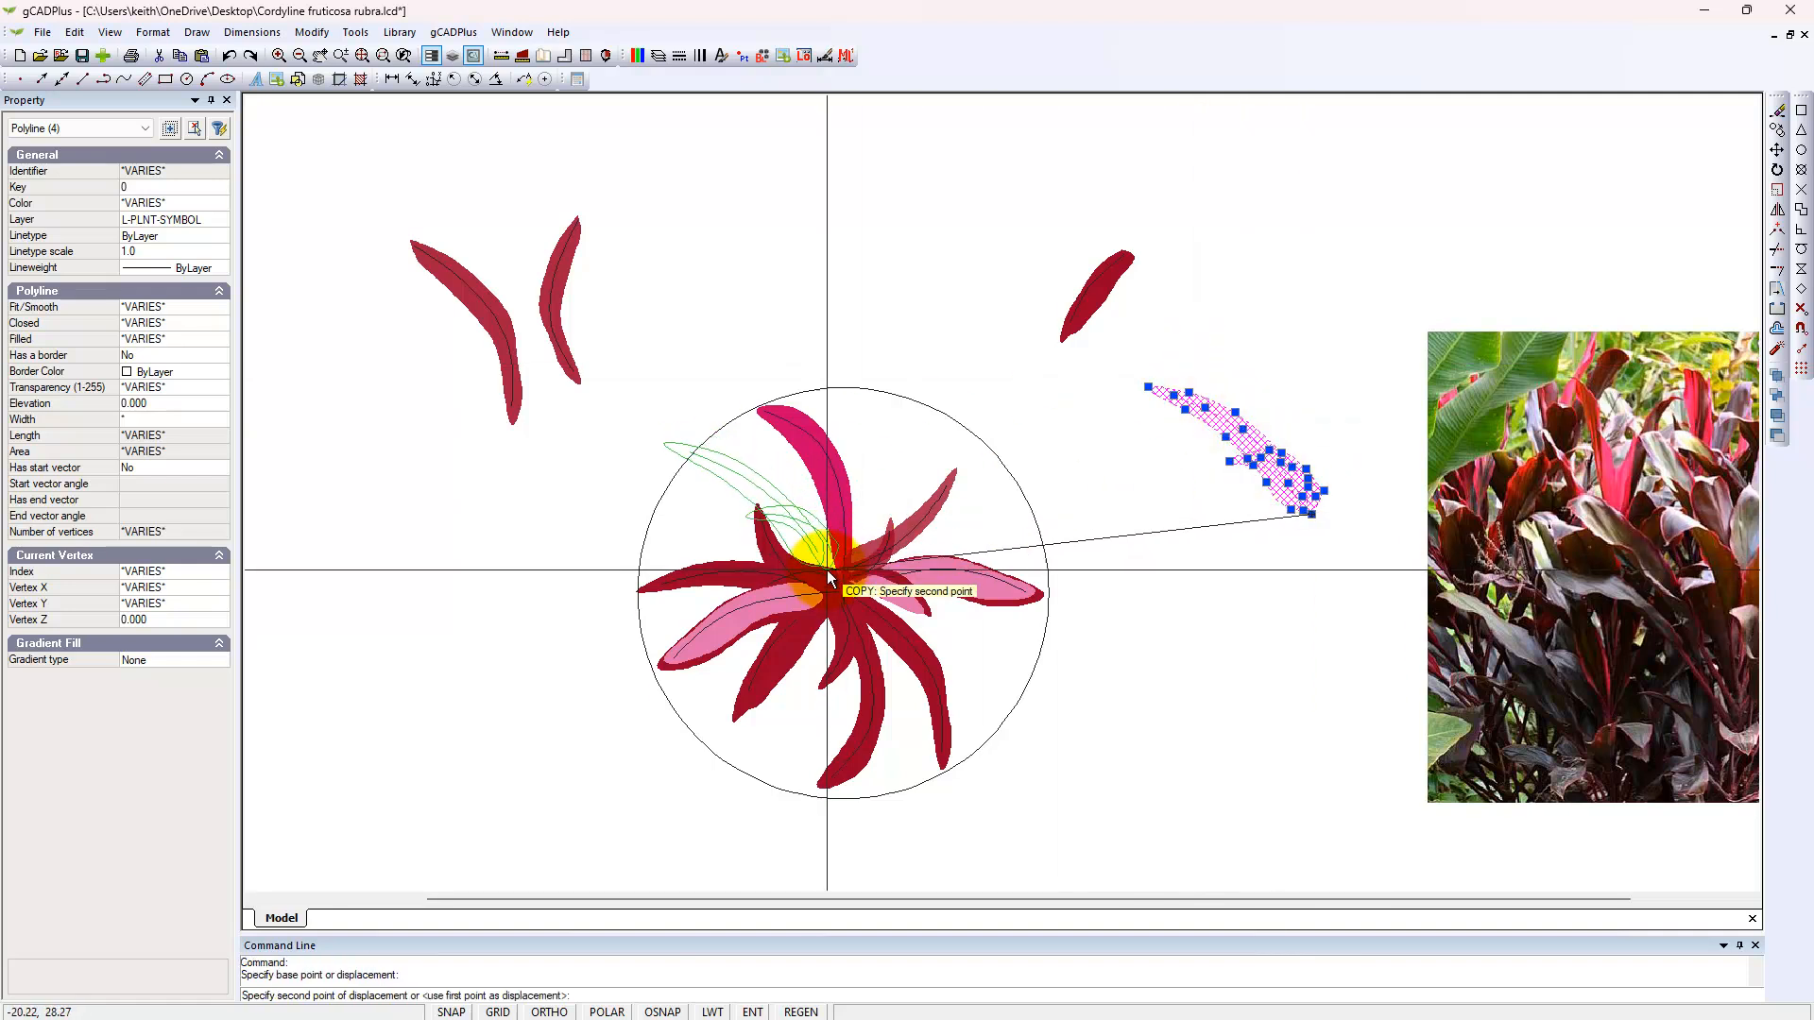
click(840, 575)
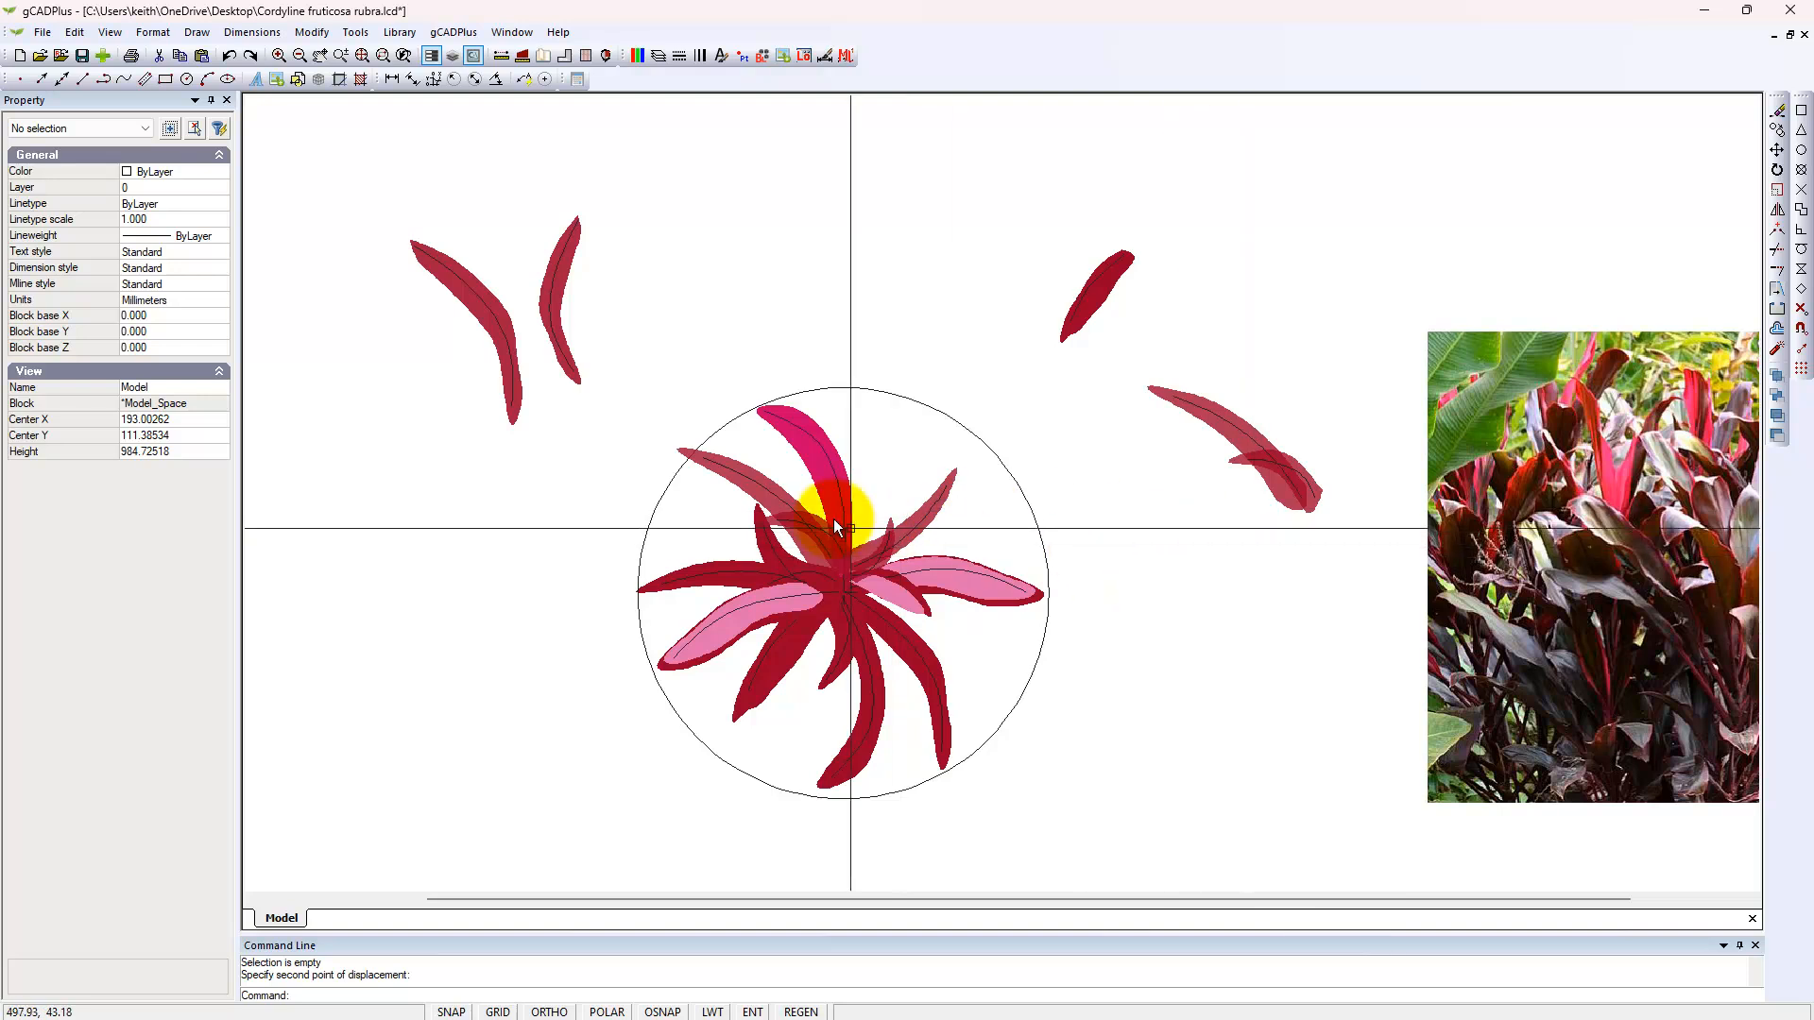
Step: Move the long two-polyline red leaf at the far upper left by its base end to the centre of the plant symbol
click(459, 283)
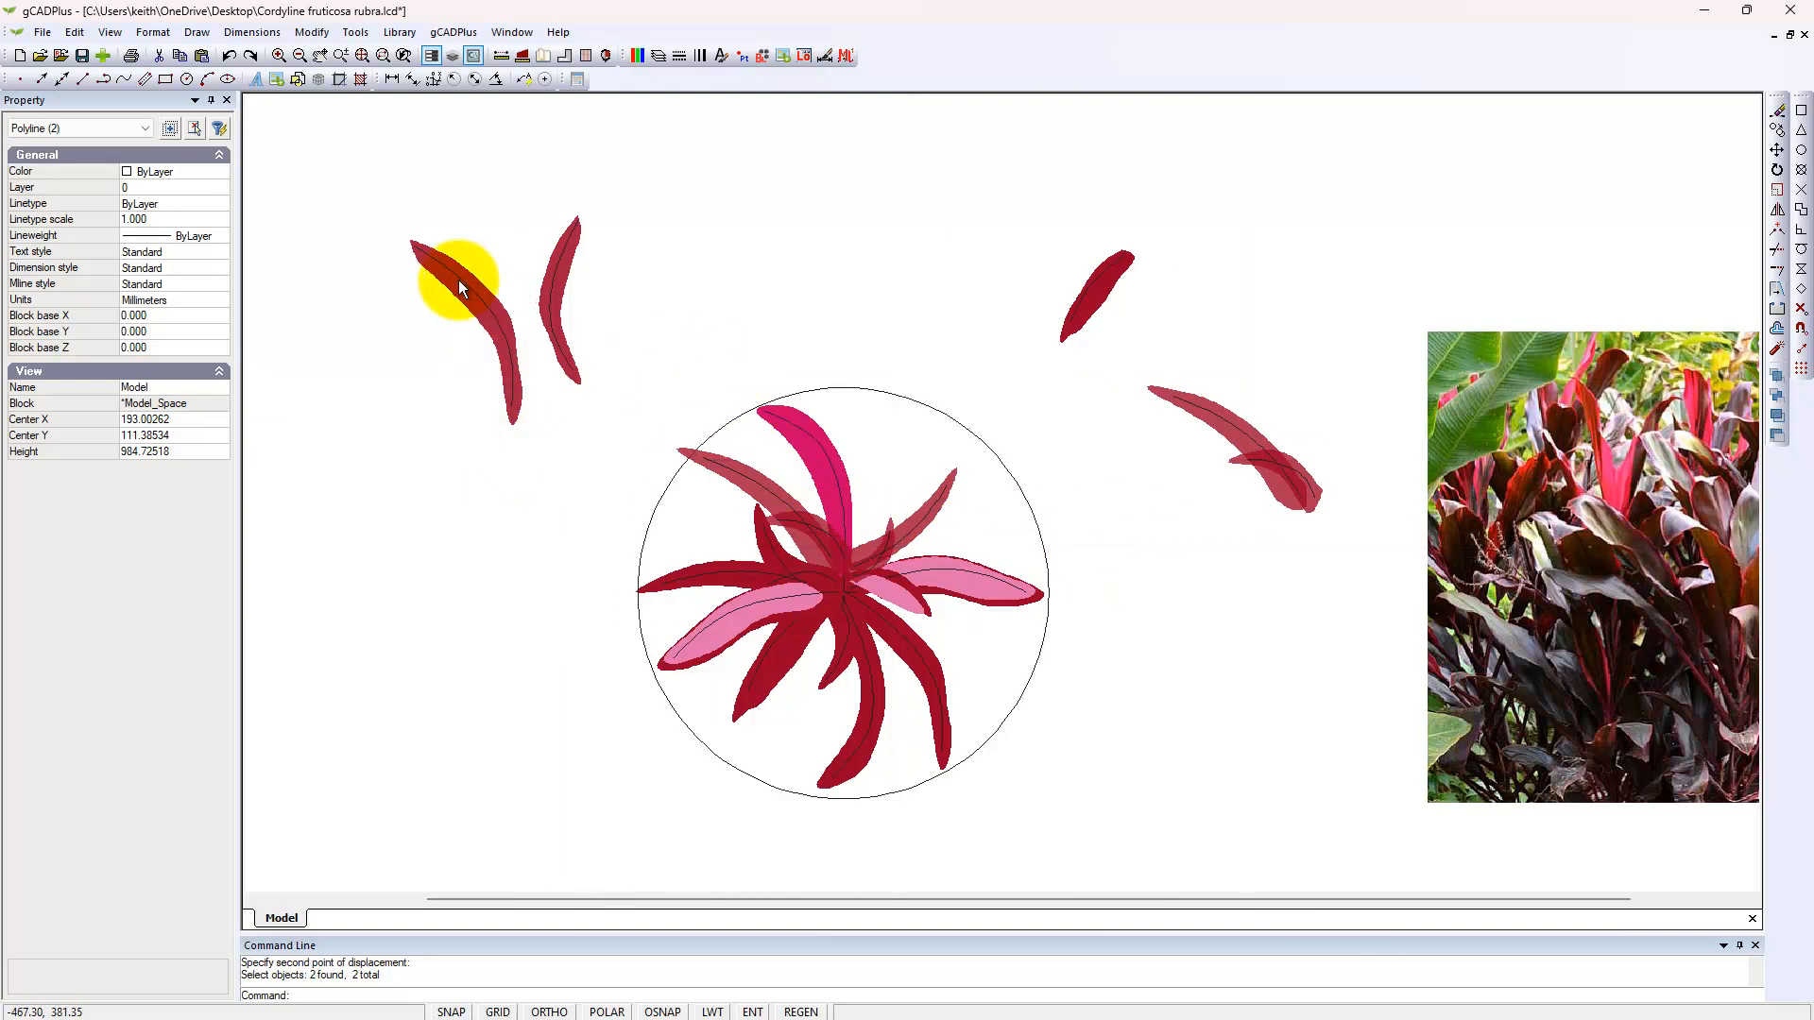
right_click(433, 427)
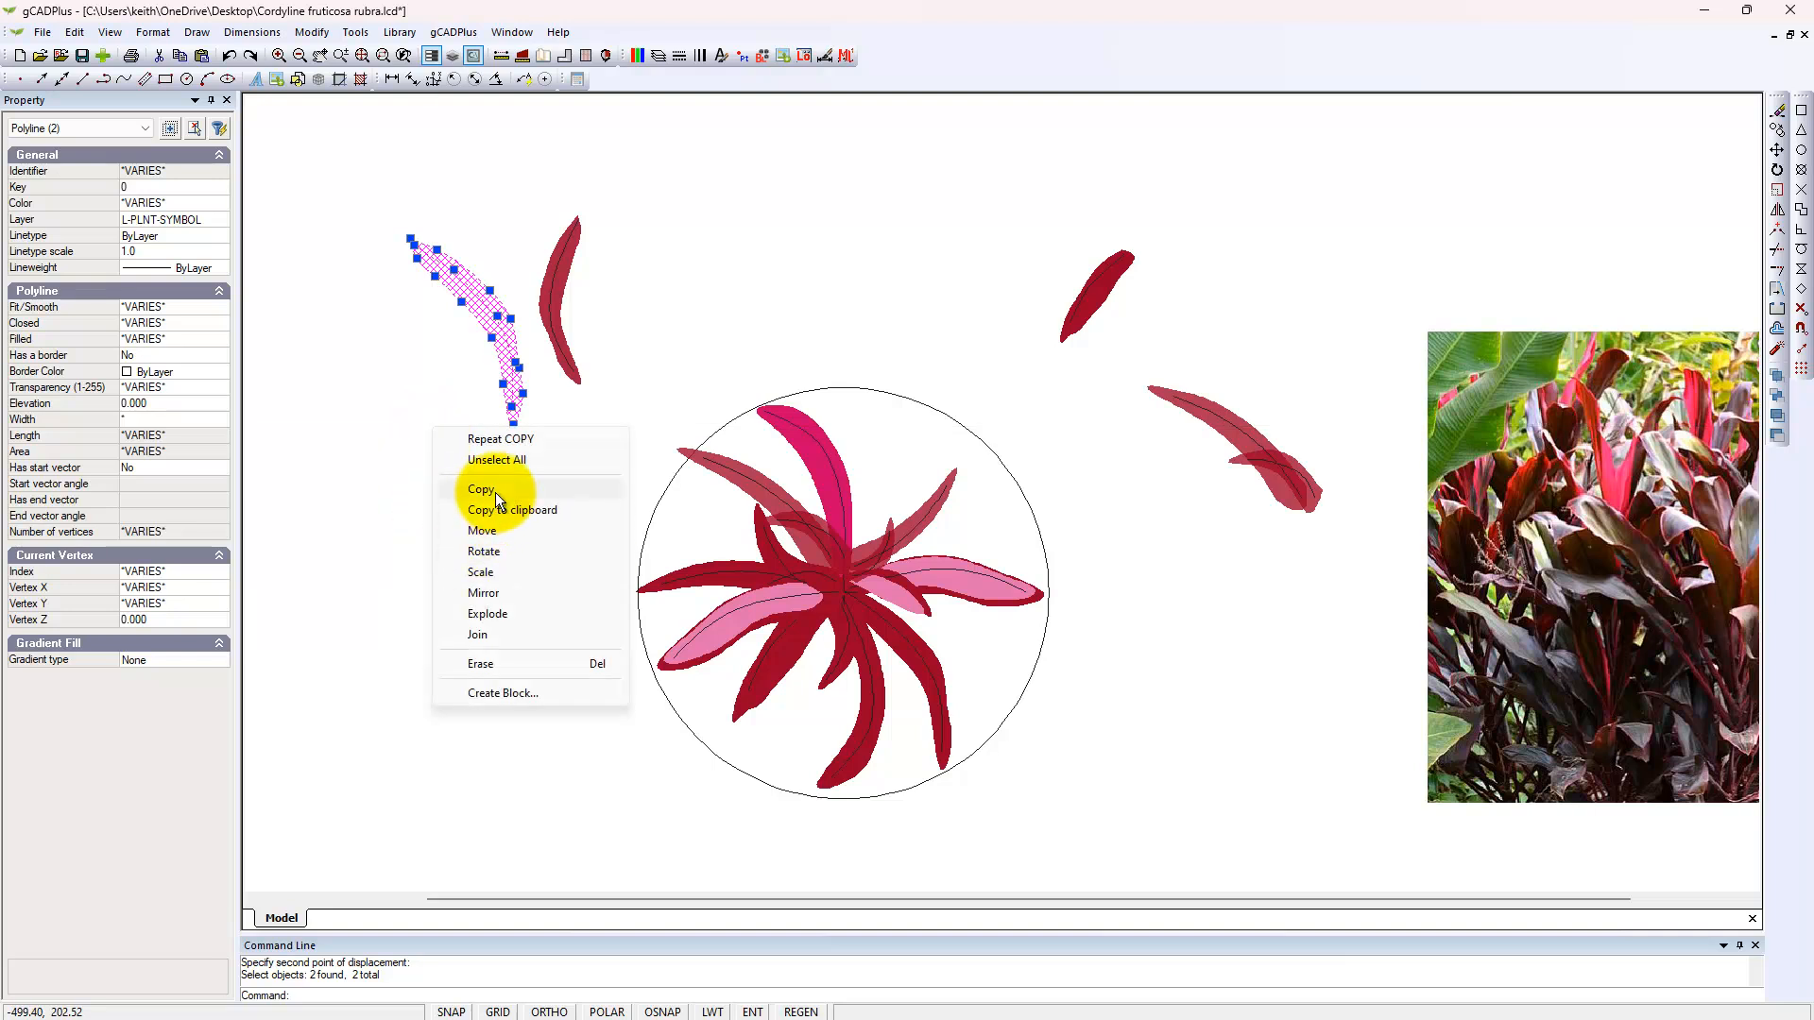
click(482, 531)
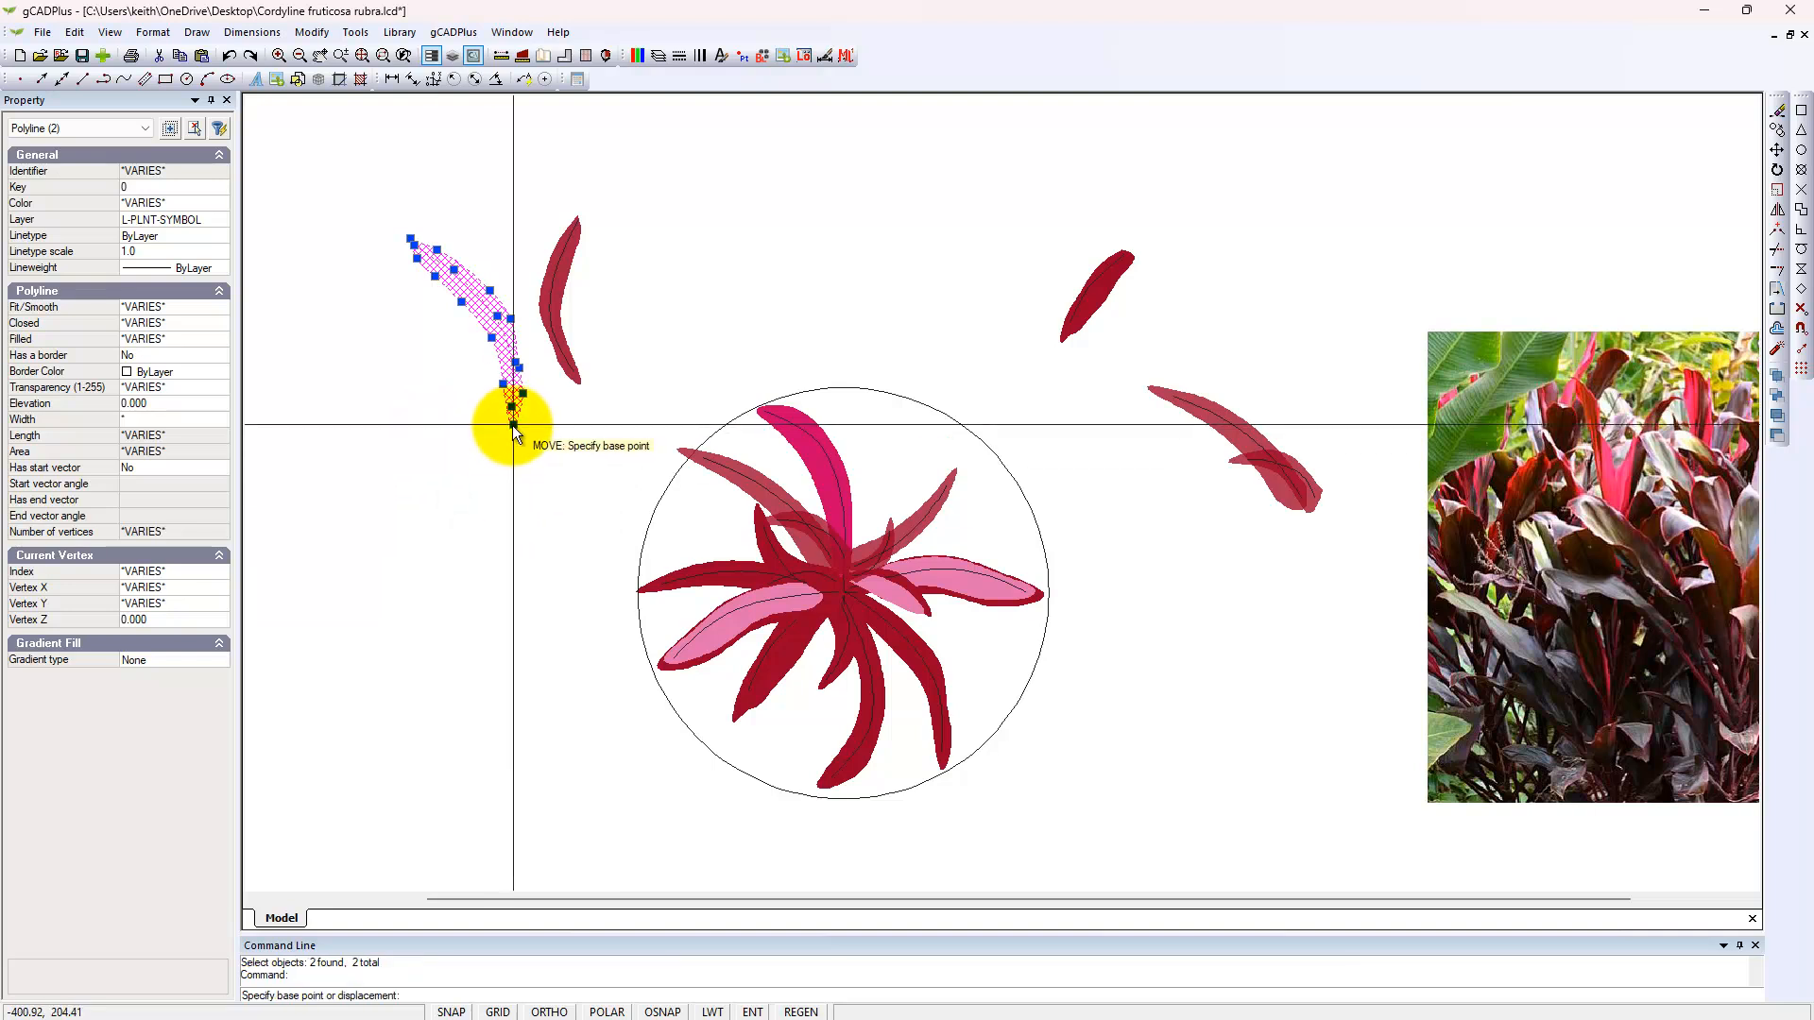
click(514, 424)
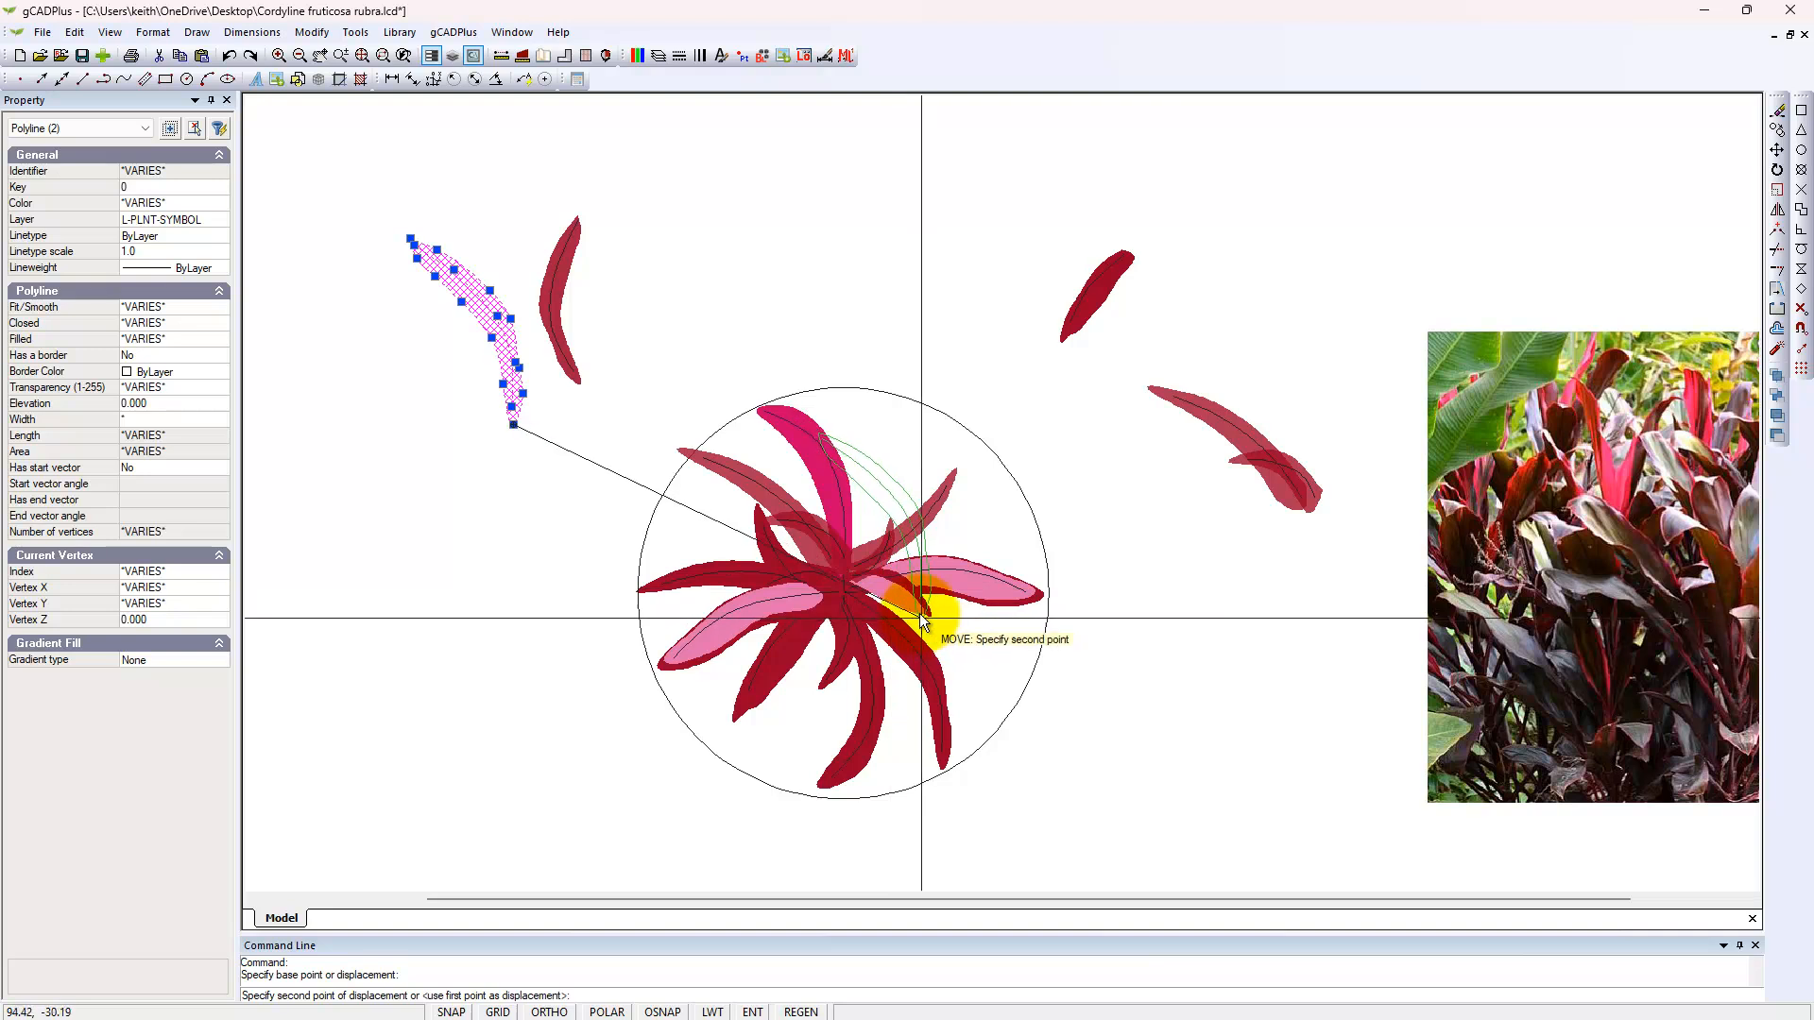
click(822, 594)
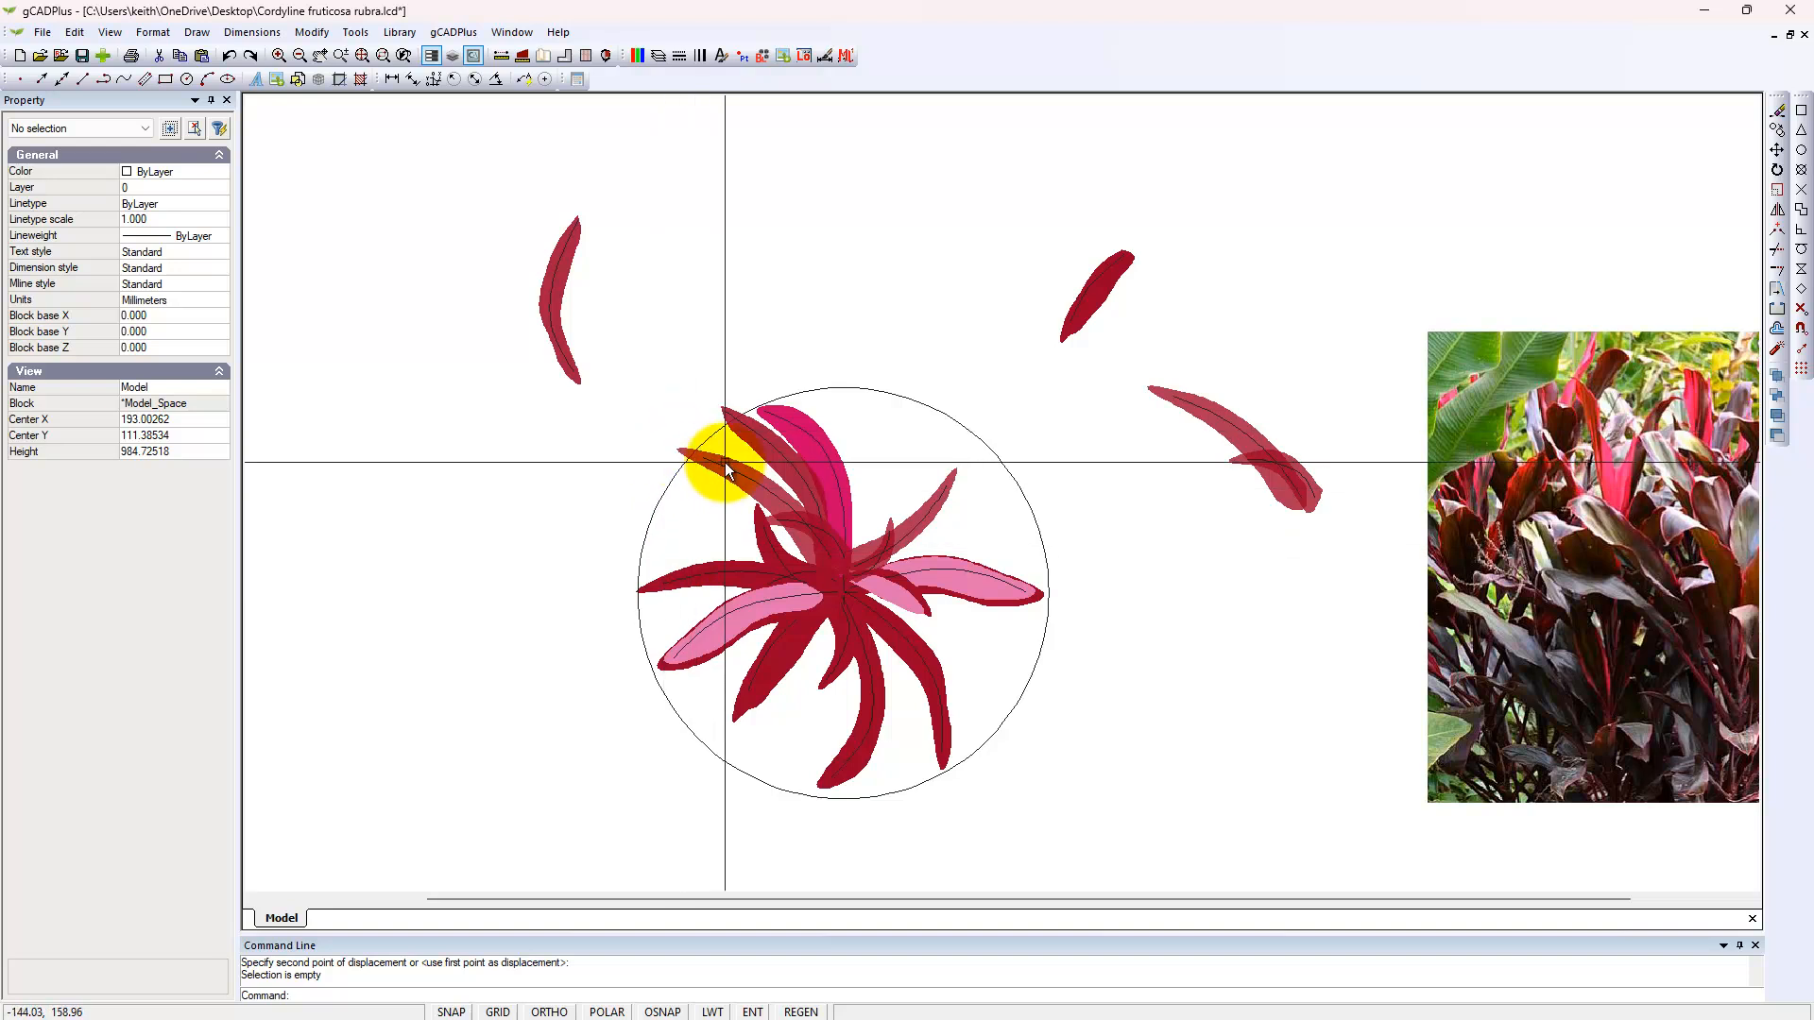
Step: Delete the leftover leaf above left of the circle and the loose leaves above right of it
click(600, 348)
click(485, 232)
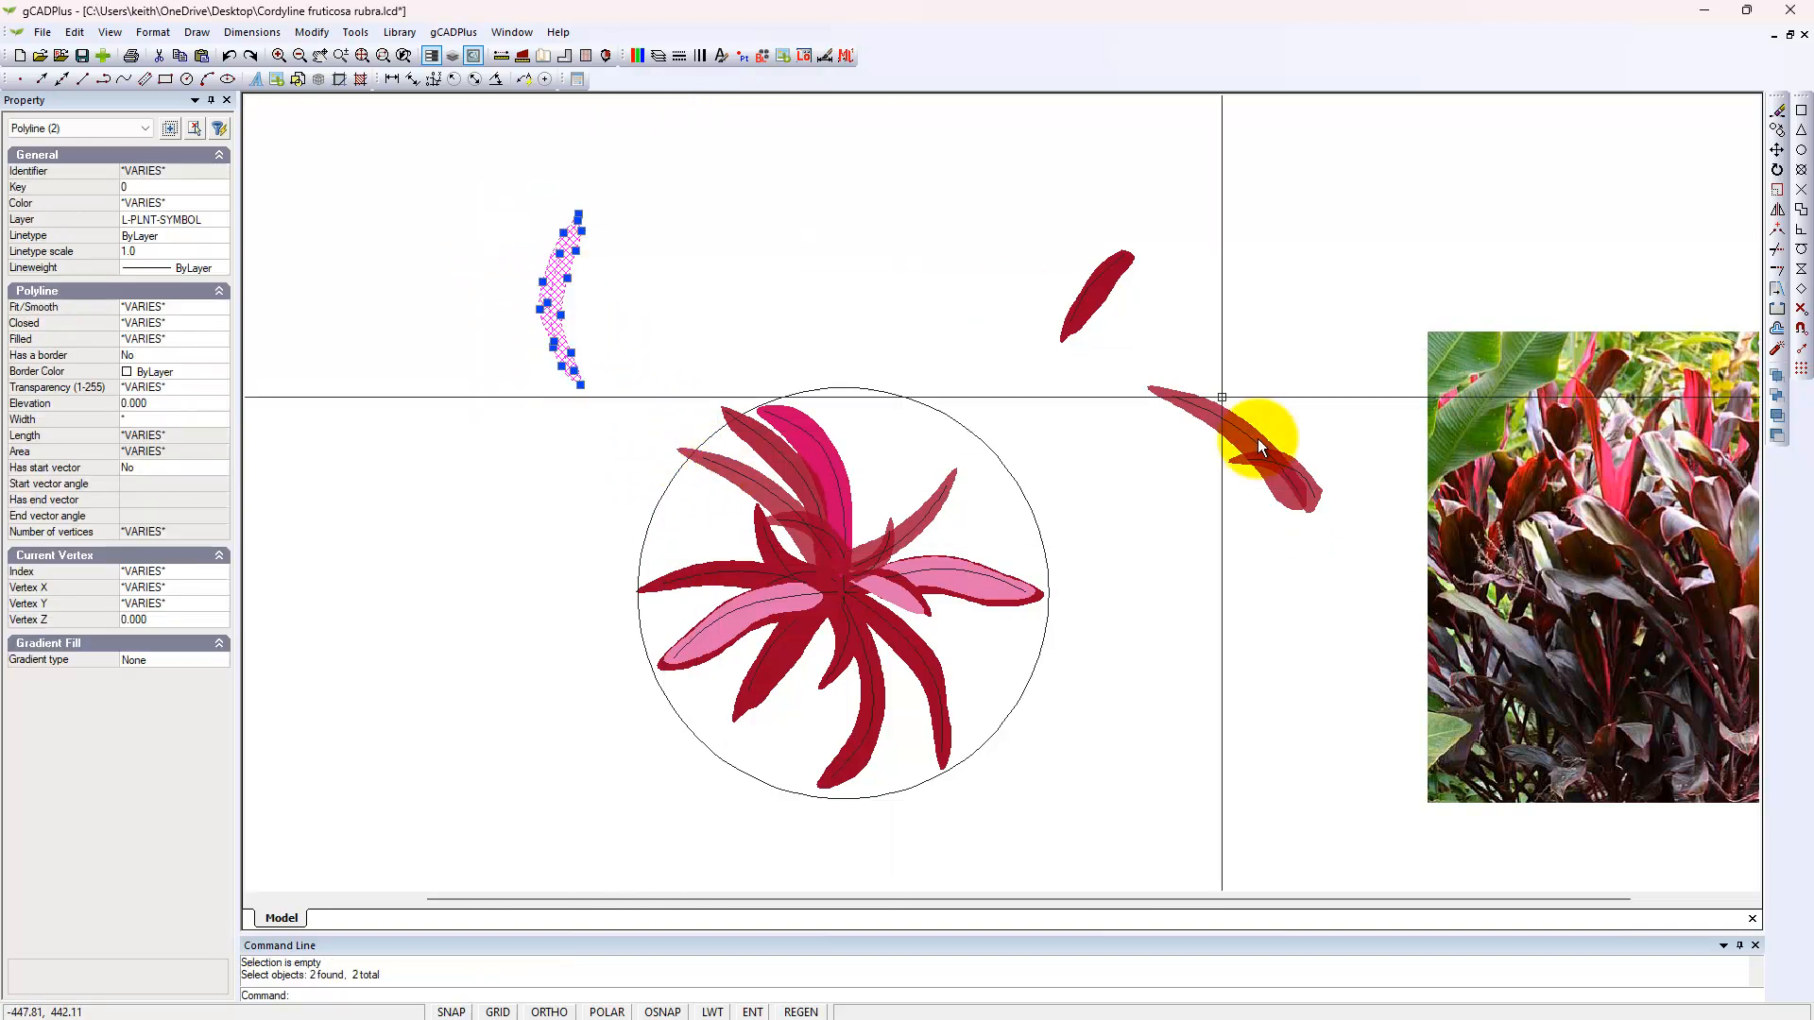
click(1341, 556)
click(1094, 234)
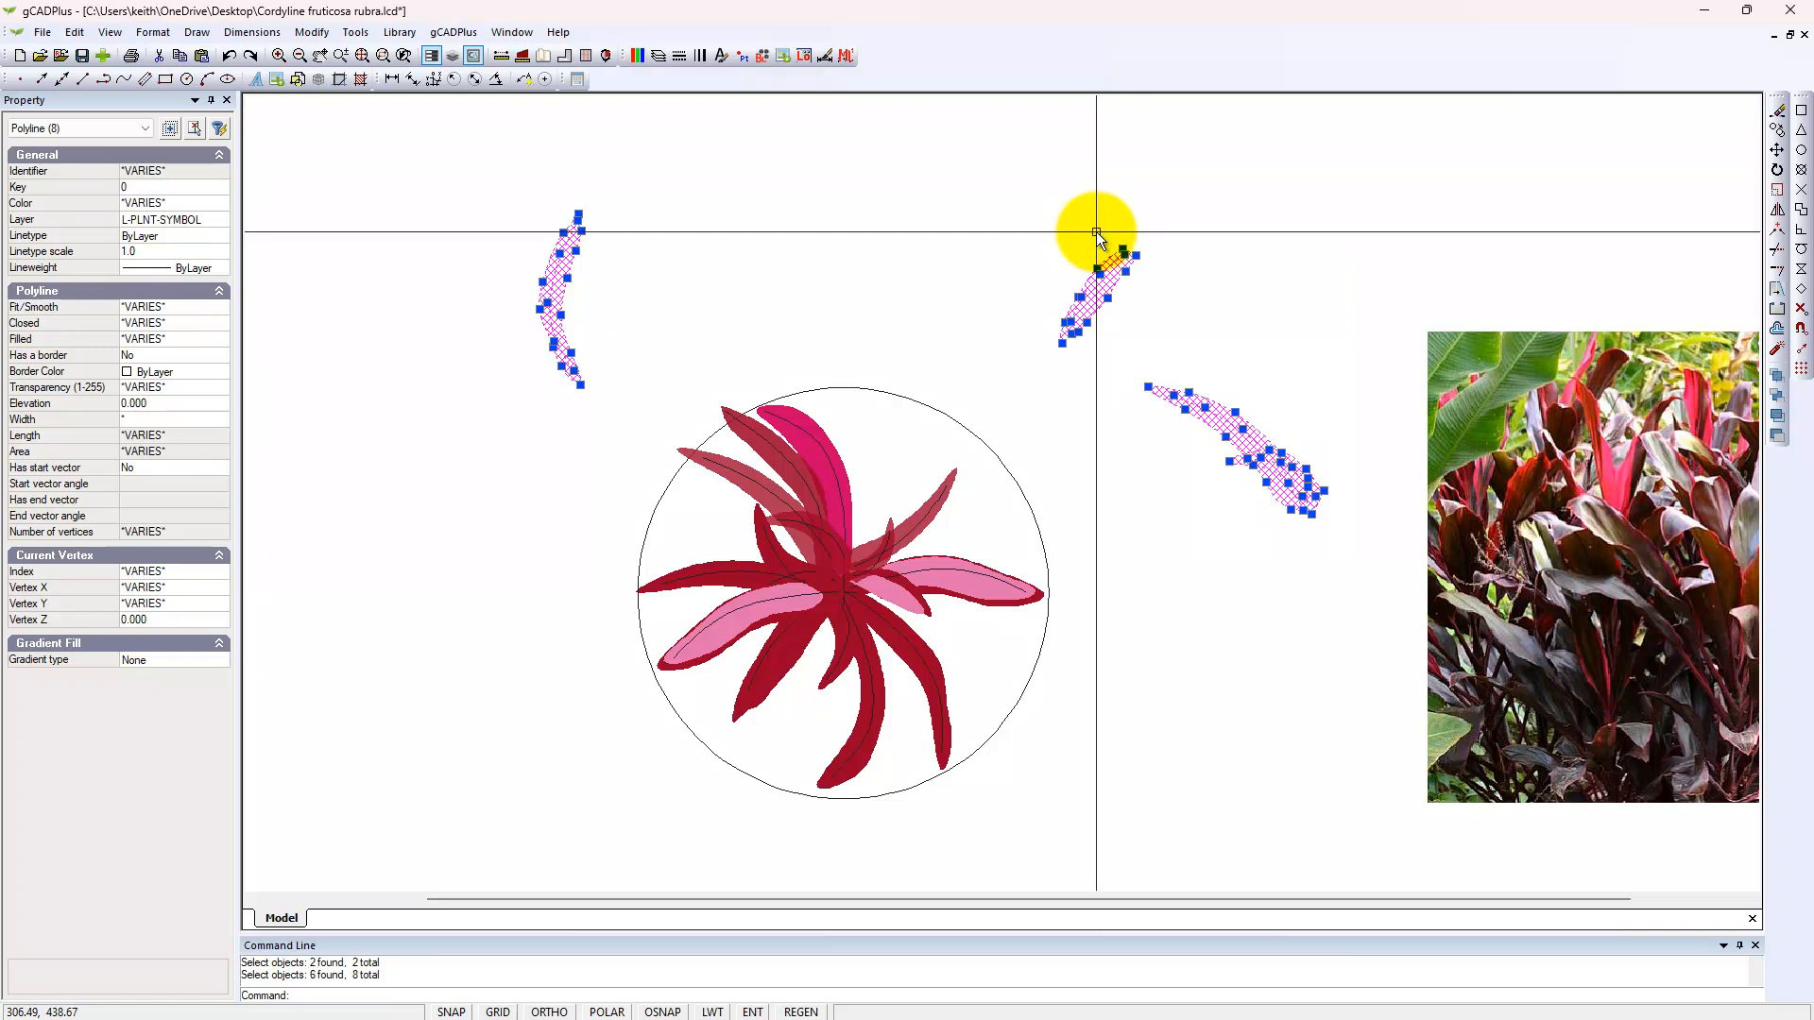
key(Delete)
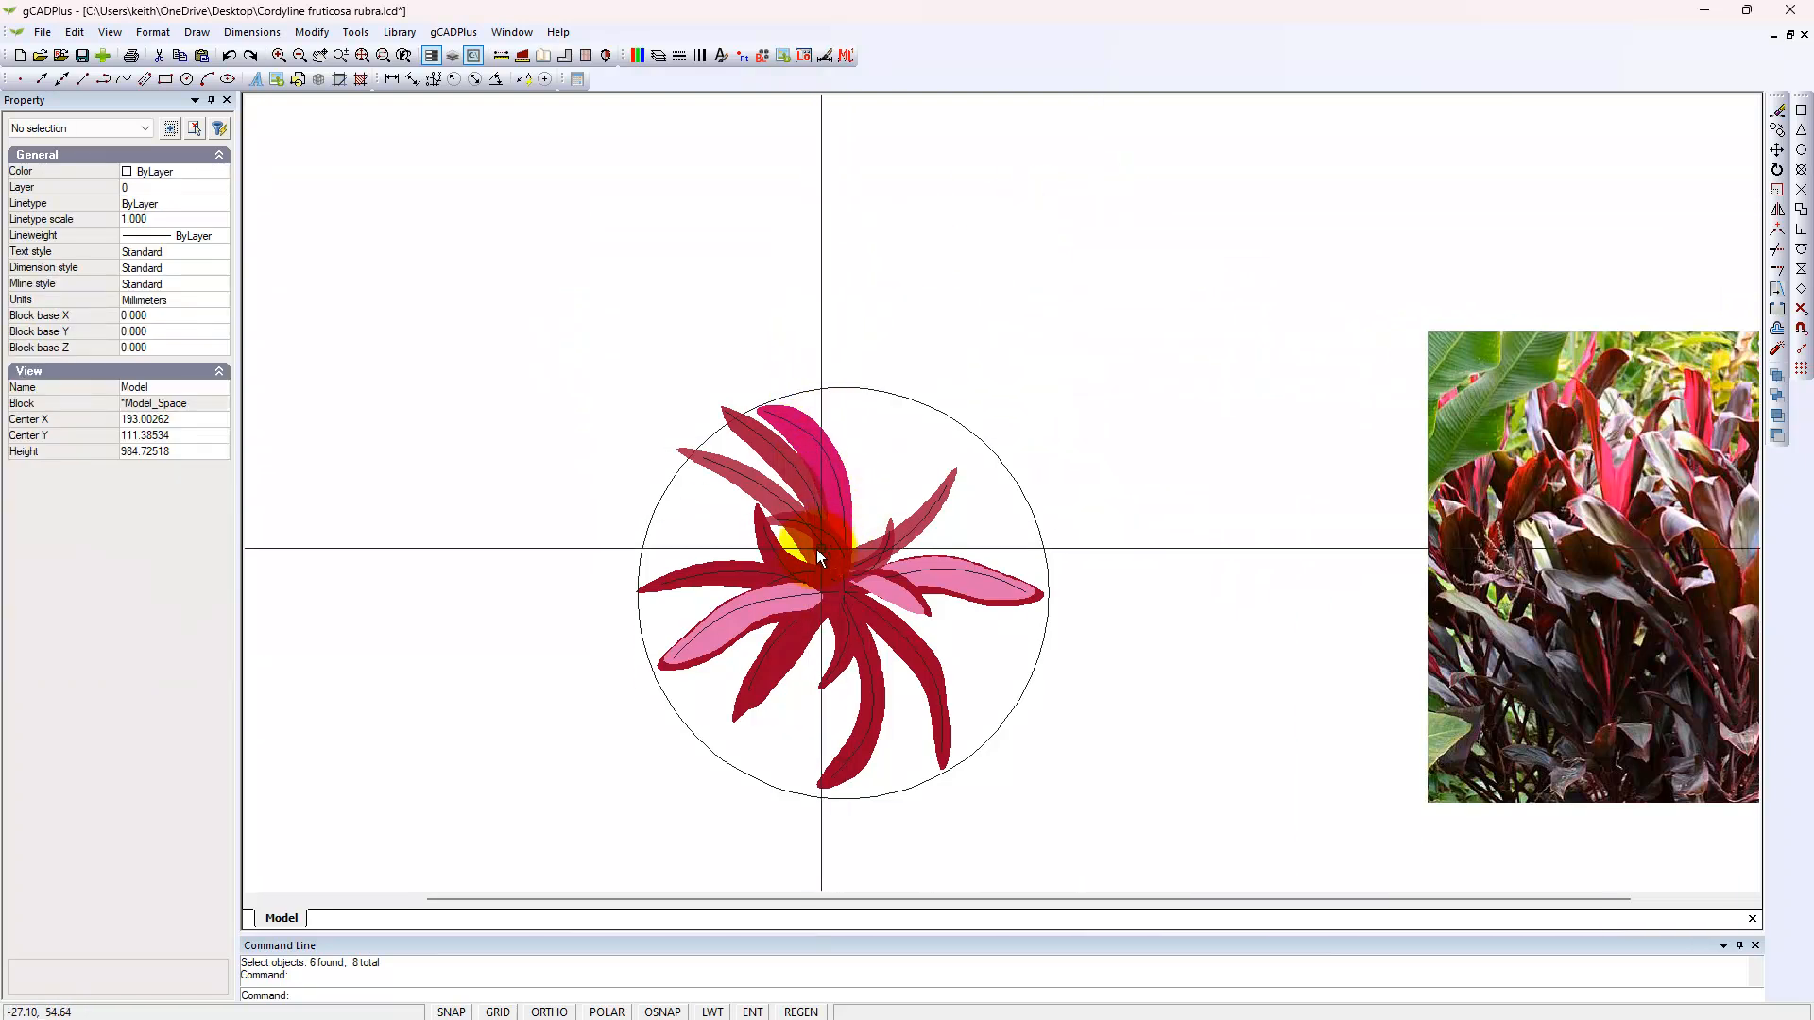
Step: Rotate a copy of the symbol's upper-left leaves about its centre to fill the lower-right side
click(652, 360)
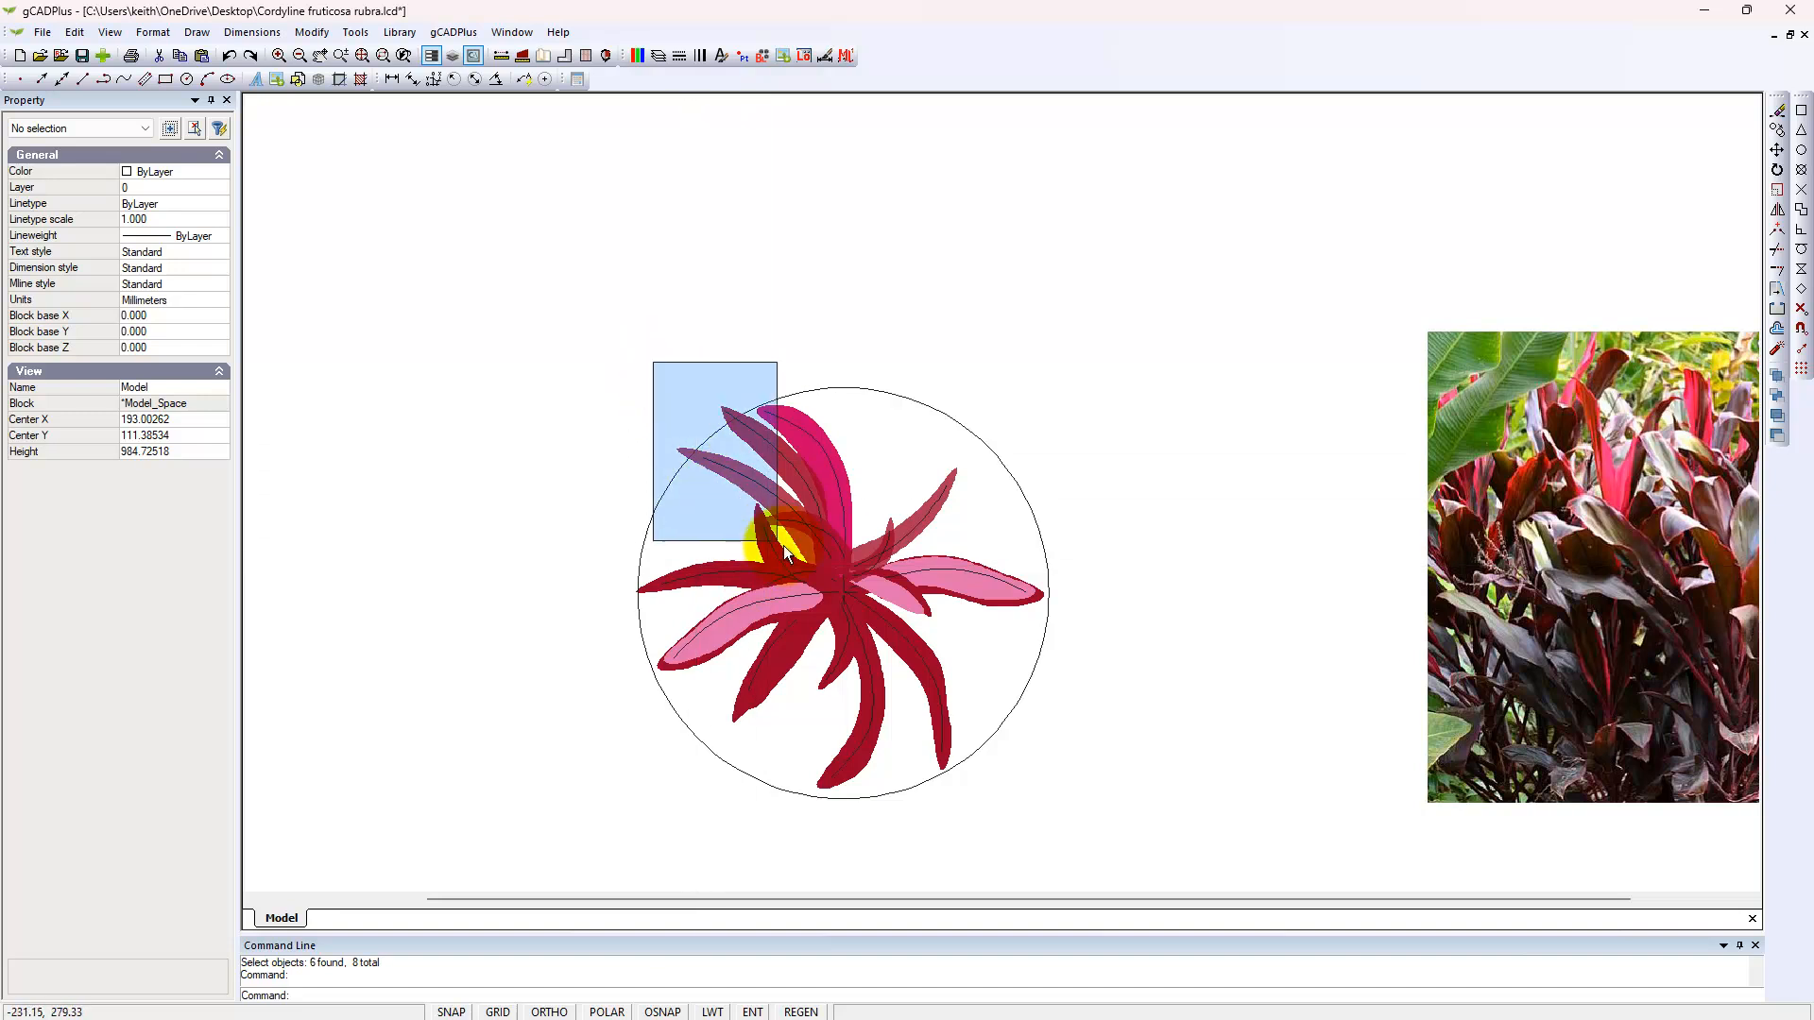
click(869, 601)
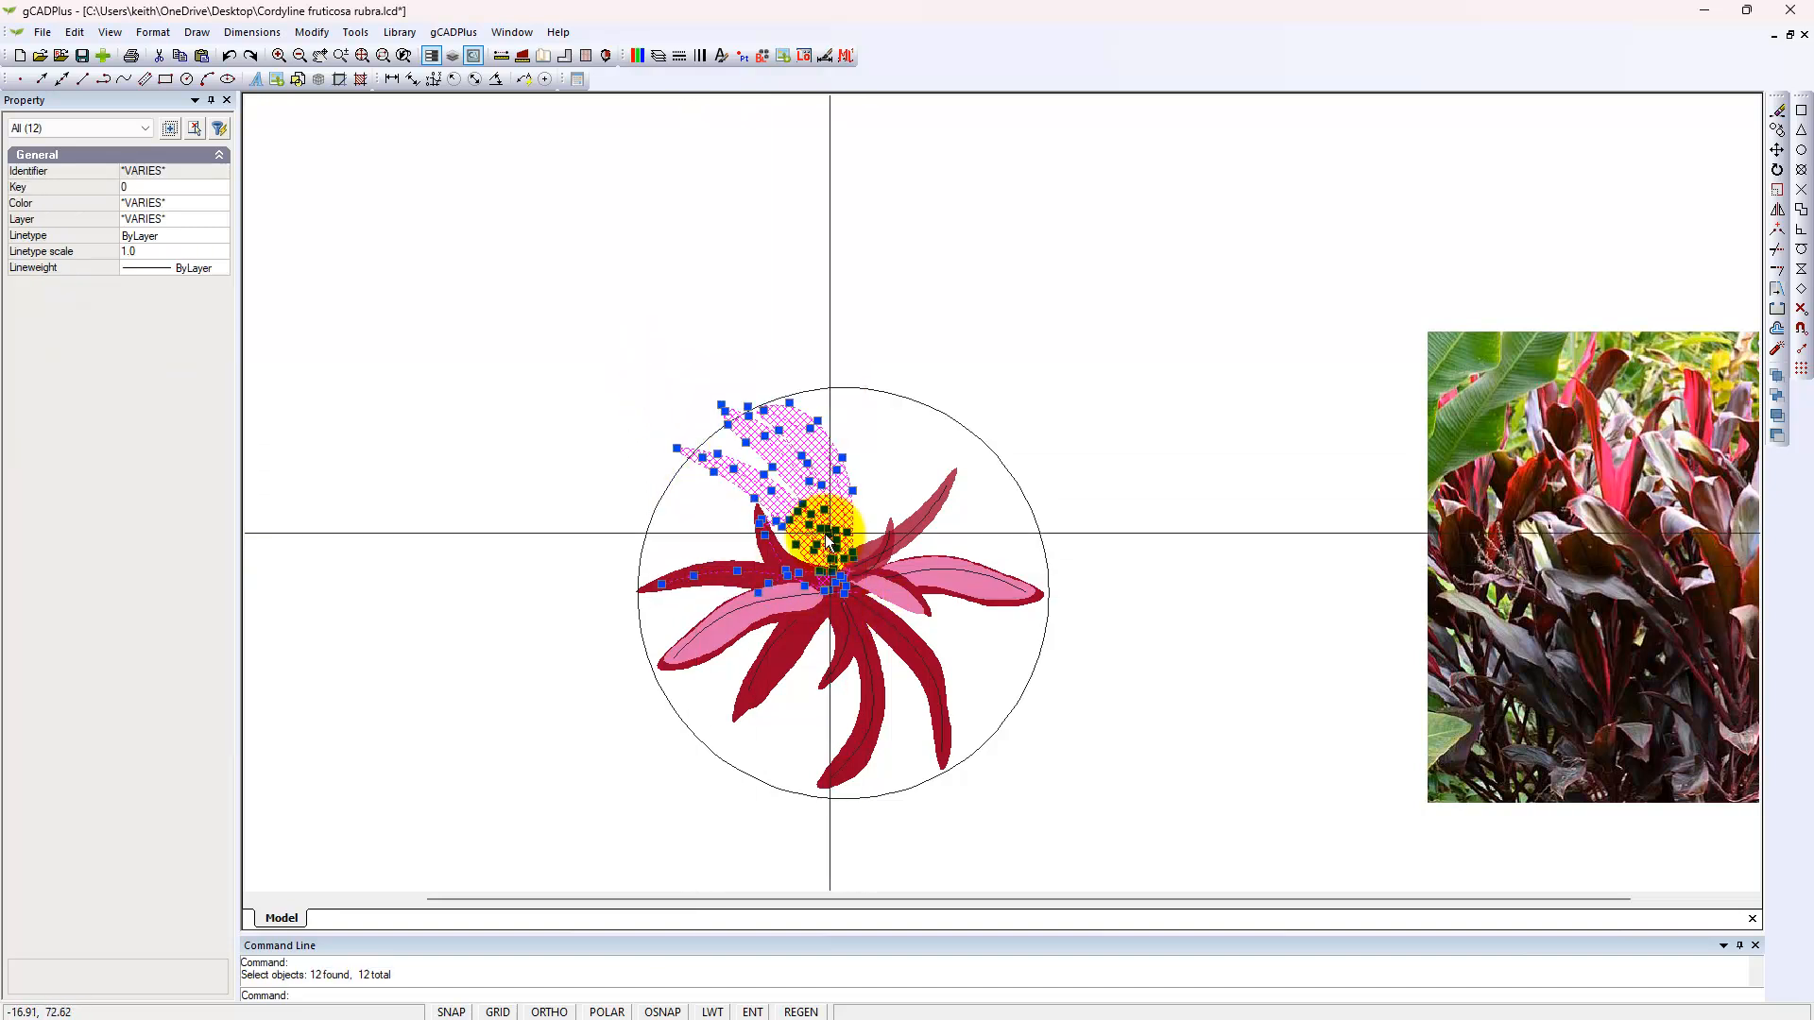
right_click(824, 536)
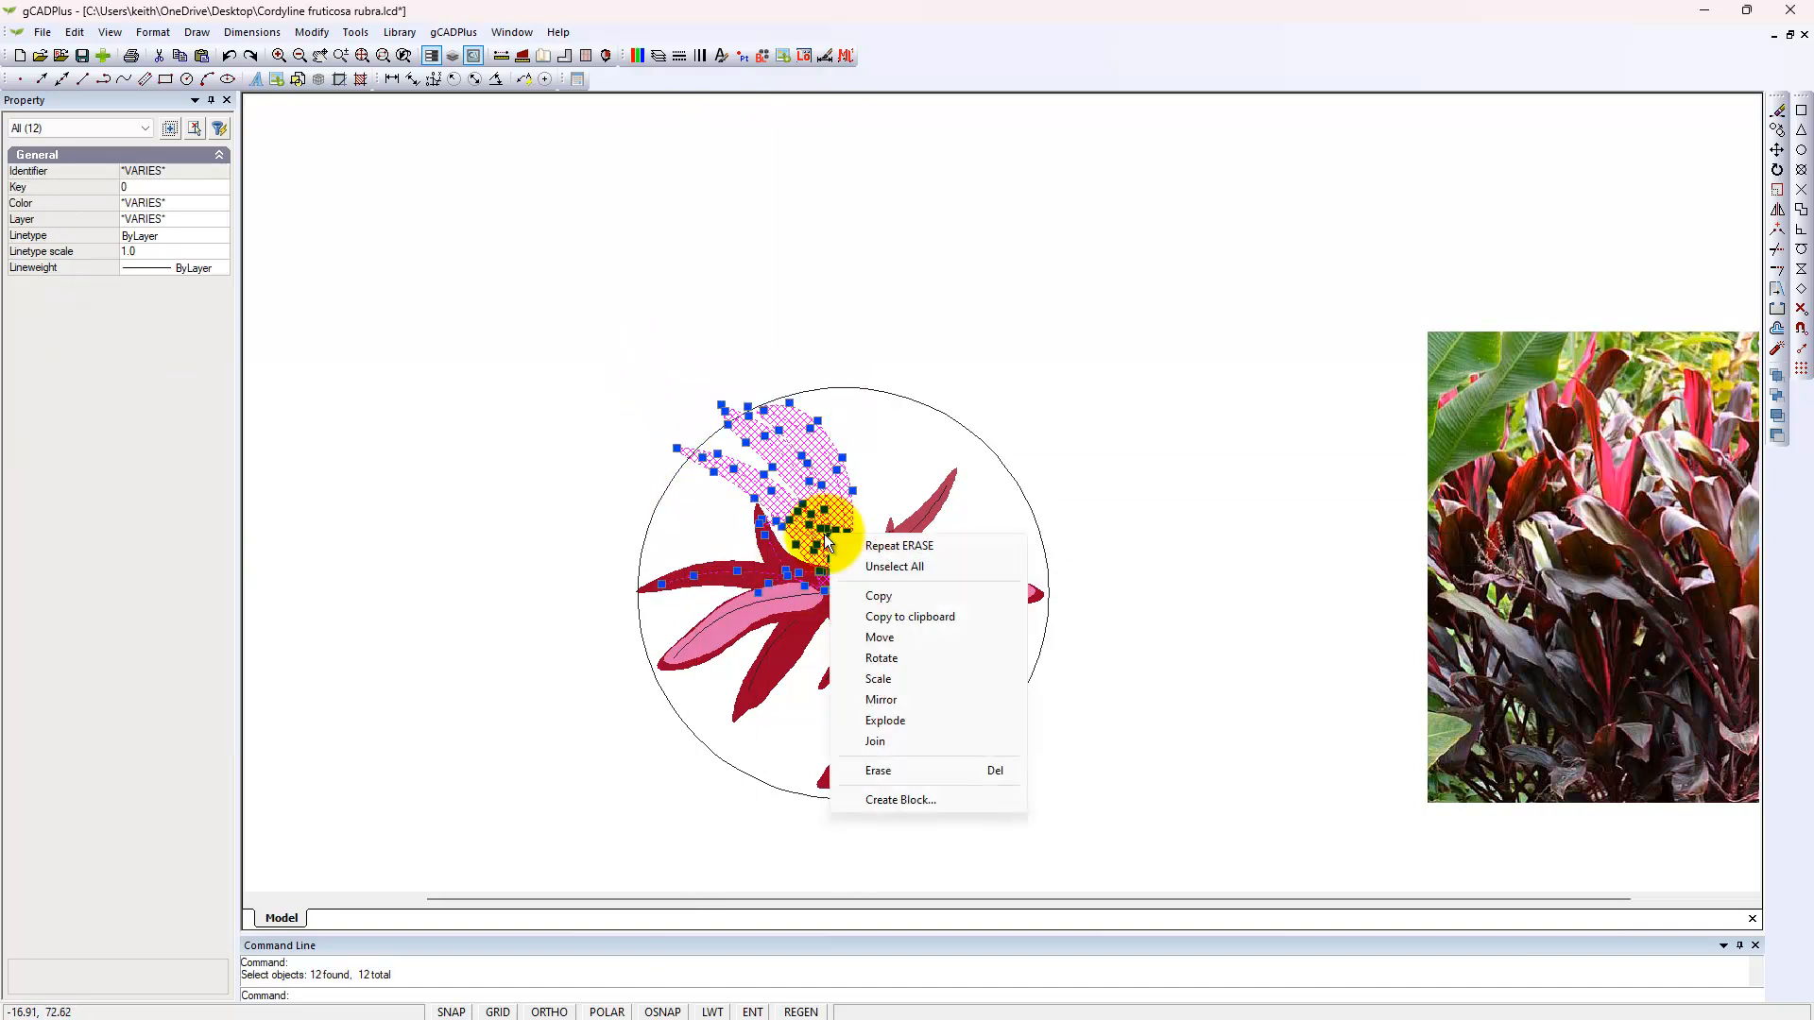
click(902, 658)
right_click(954, 643)
click(1022, 705)
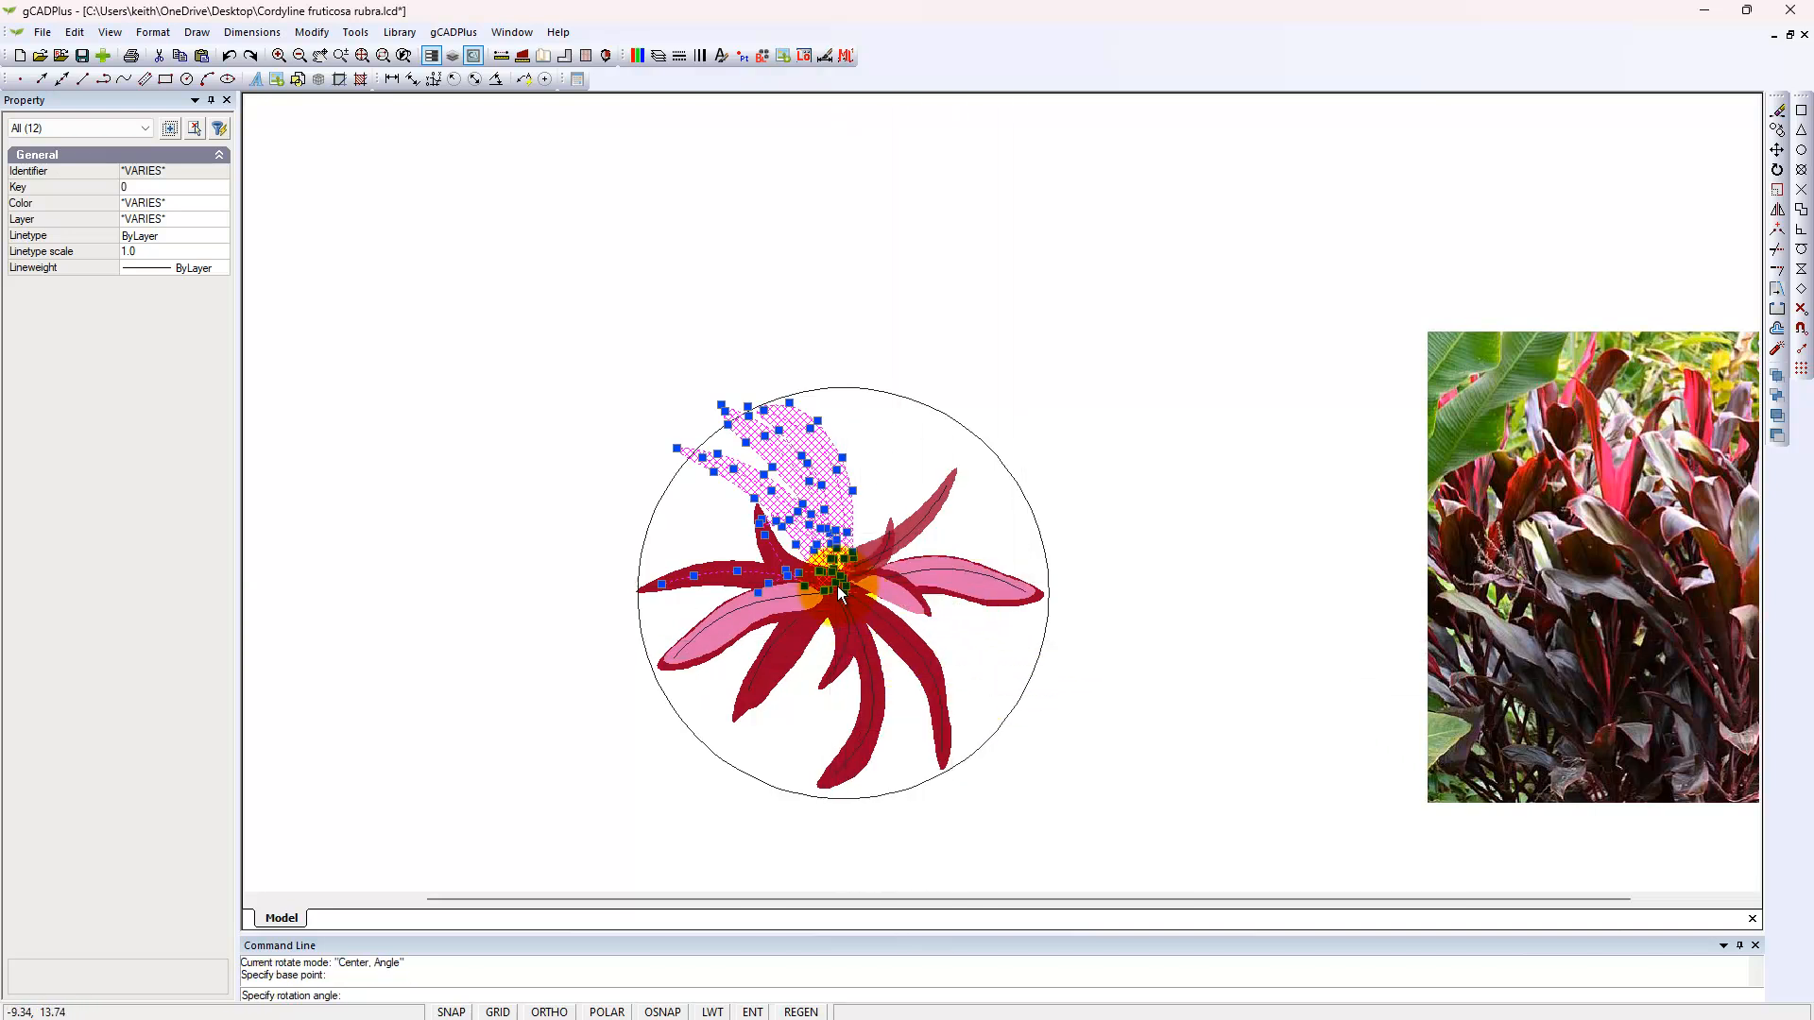
click(838, 582)
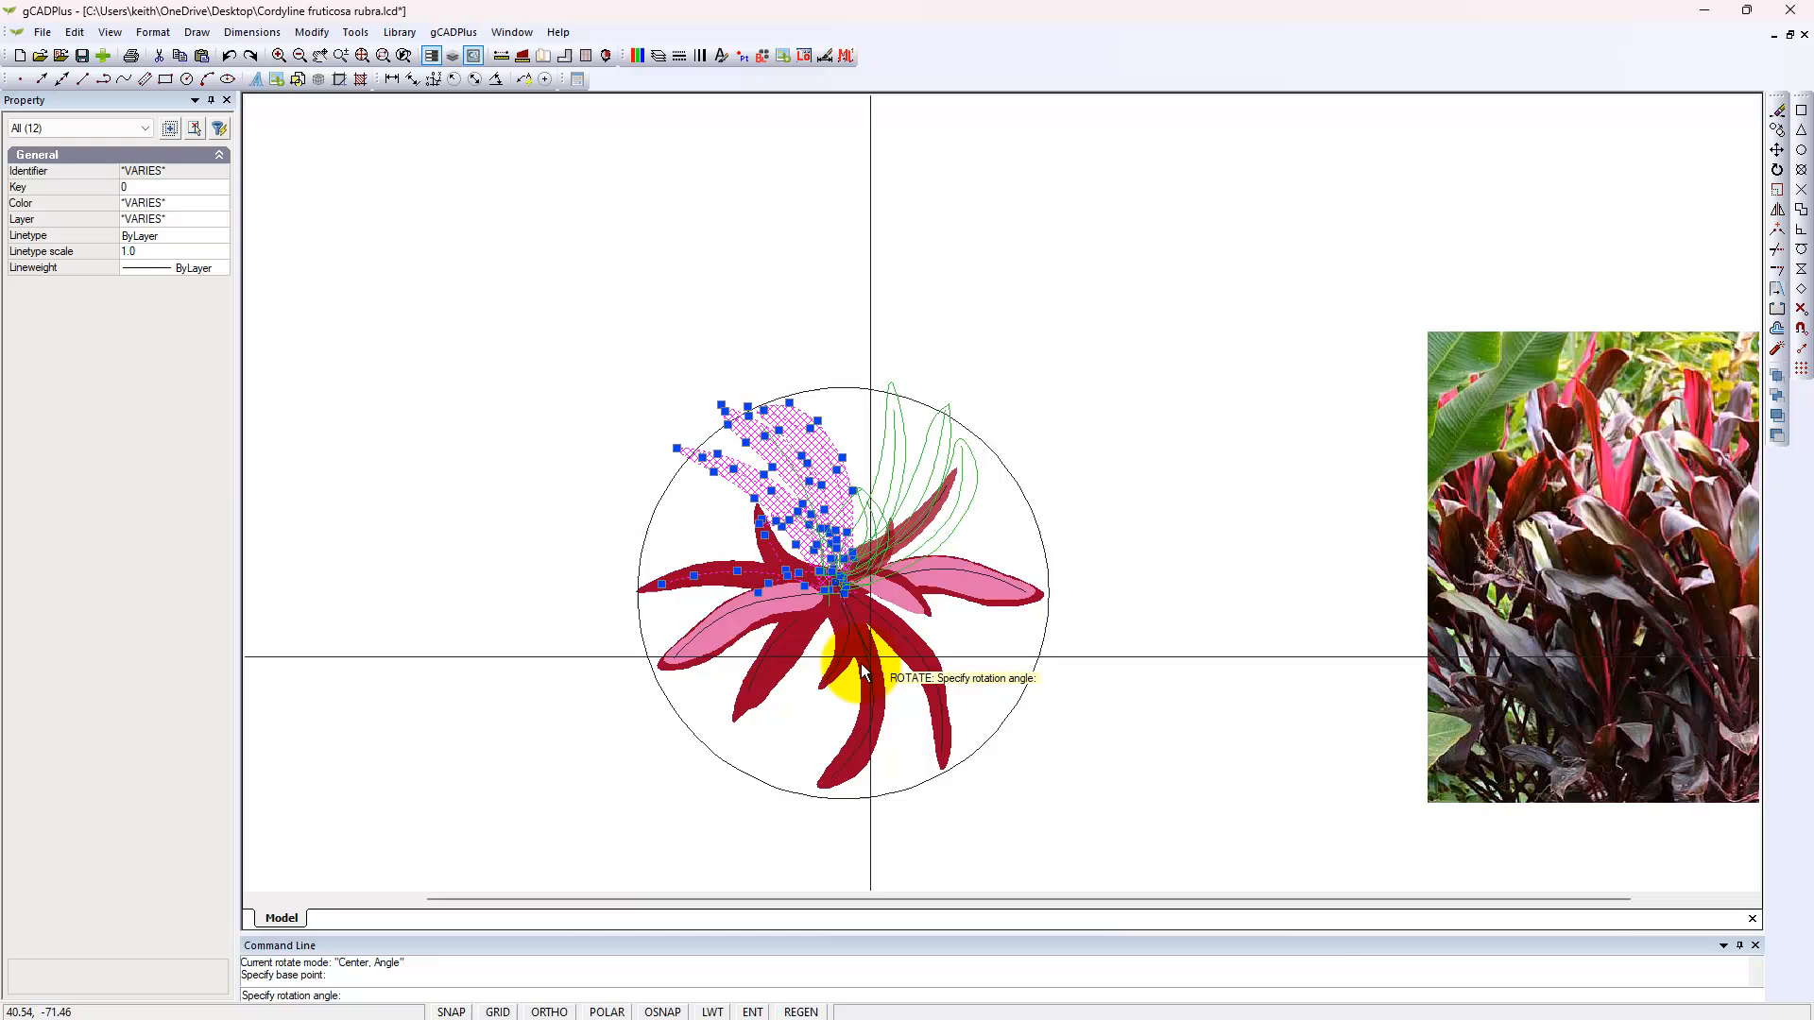
click(690, 625)
key(Escape)
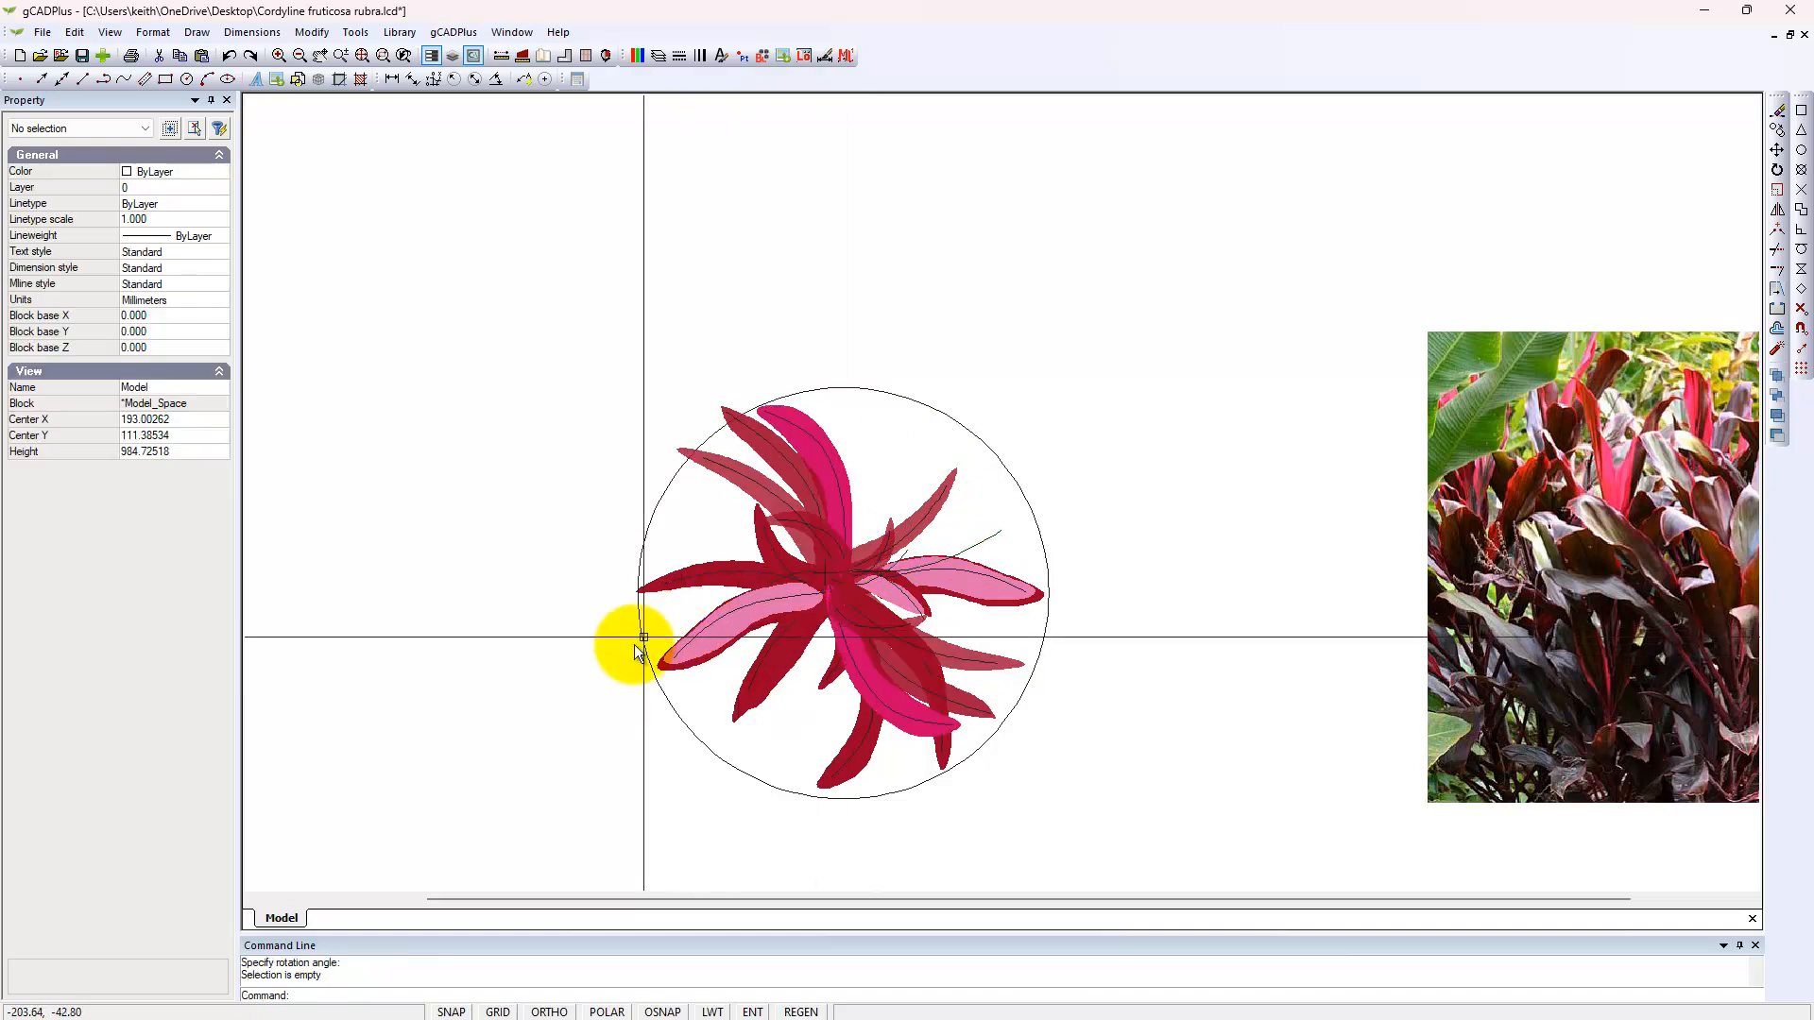
Step: Rotate a copy of the lower magenta leaf about the symbol's centre into the gap at the bottom of the circle
scroll(601, 665, down, 2)
scroll(601, 665, down, 1)
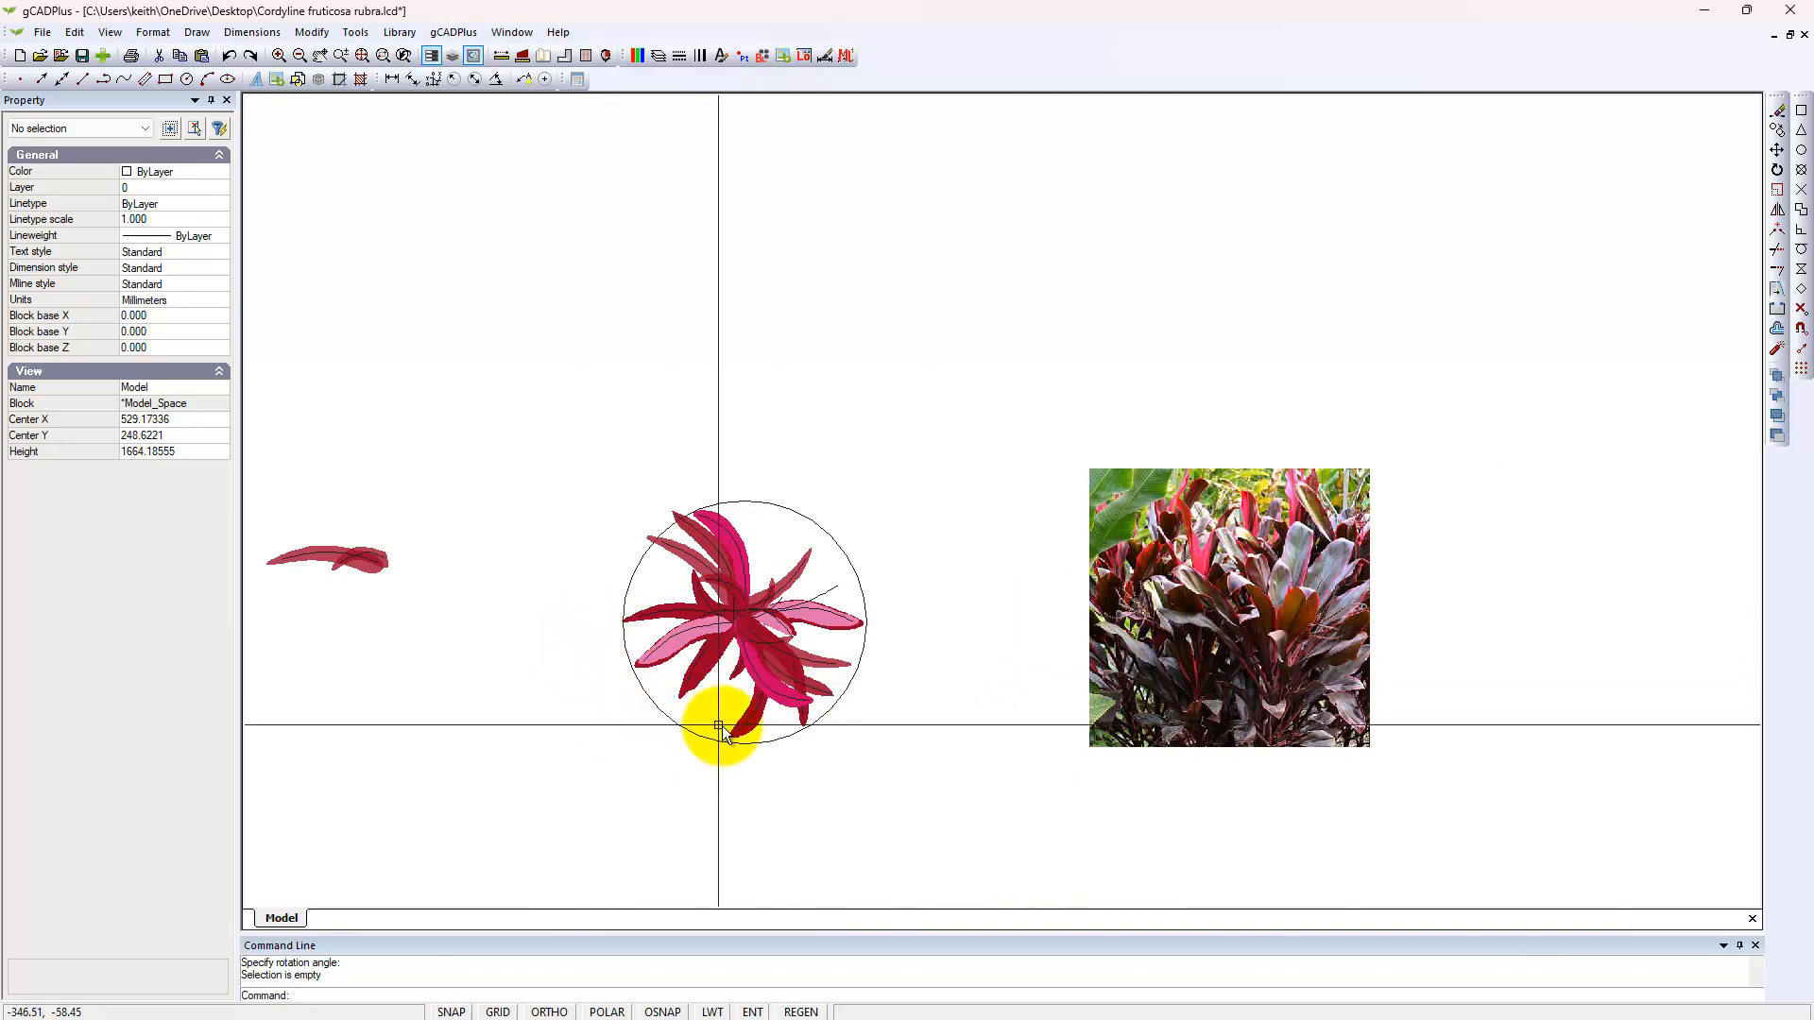
scroll(778, 714, up, 3)
click(784, 687)
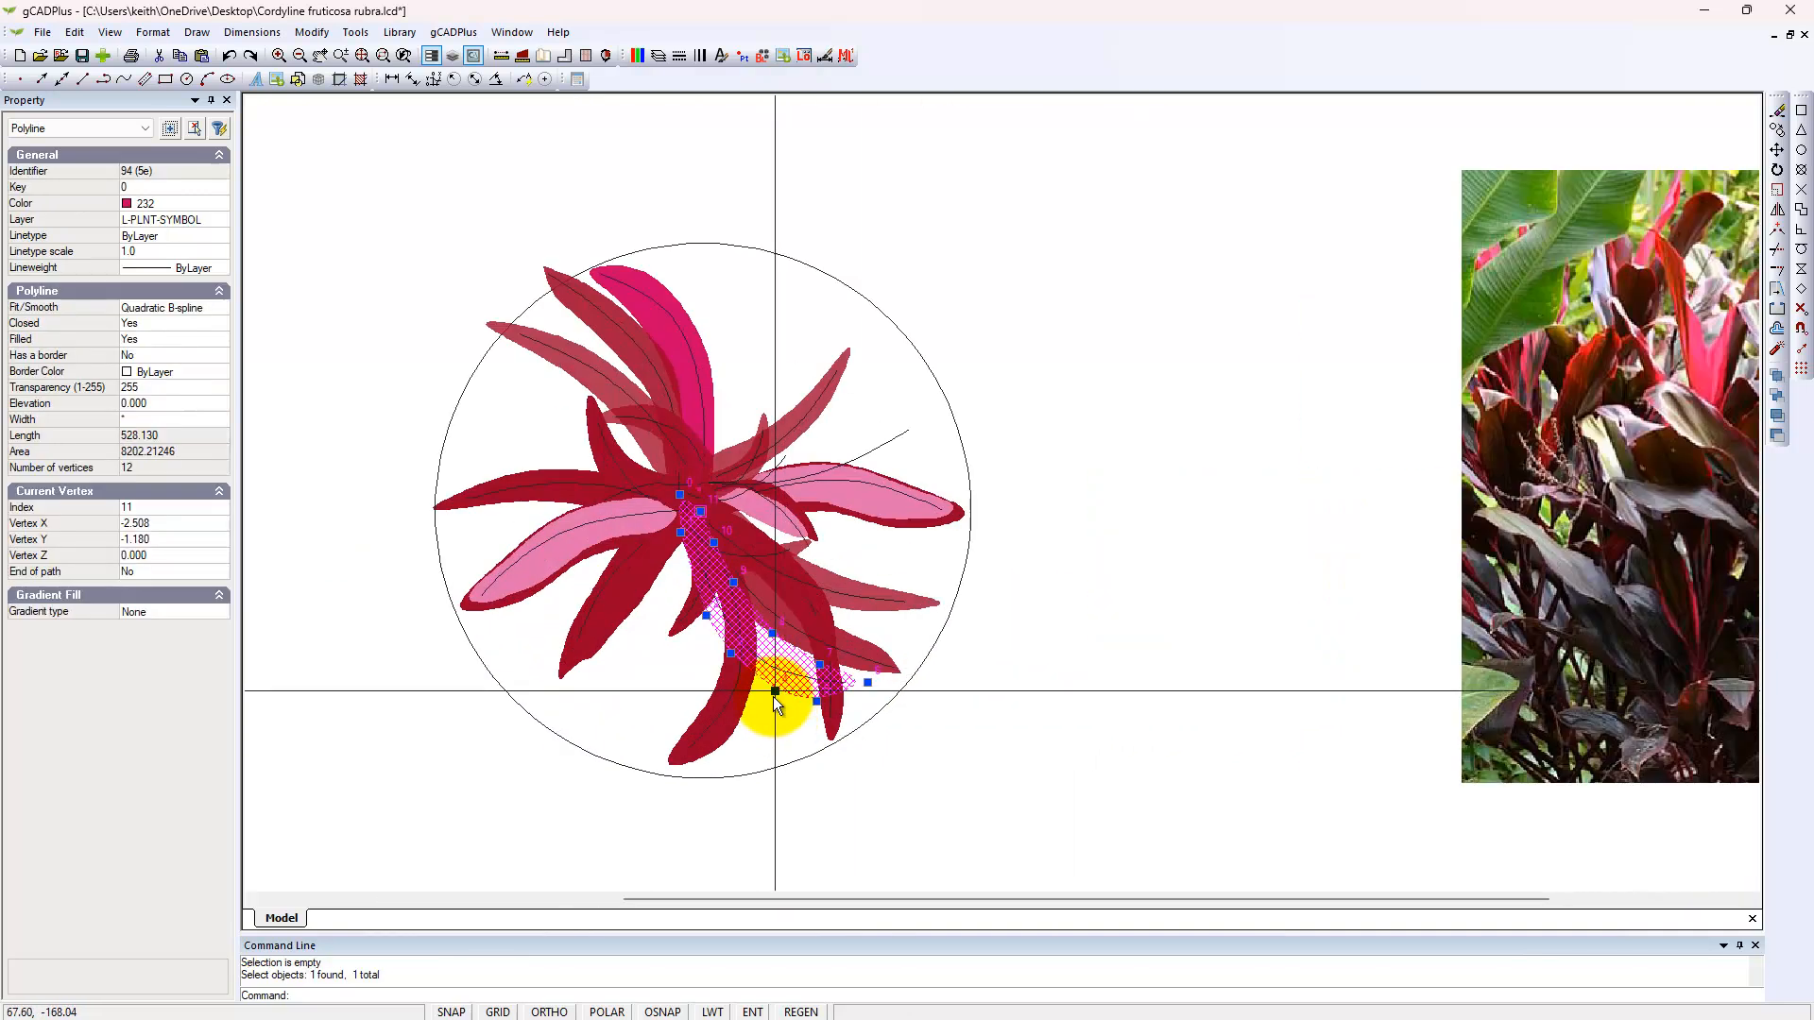
right_click(774, 710)
click(827, 835)
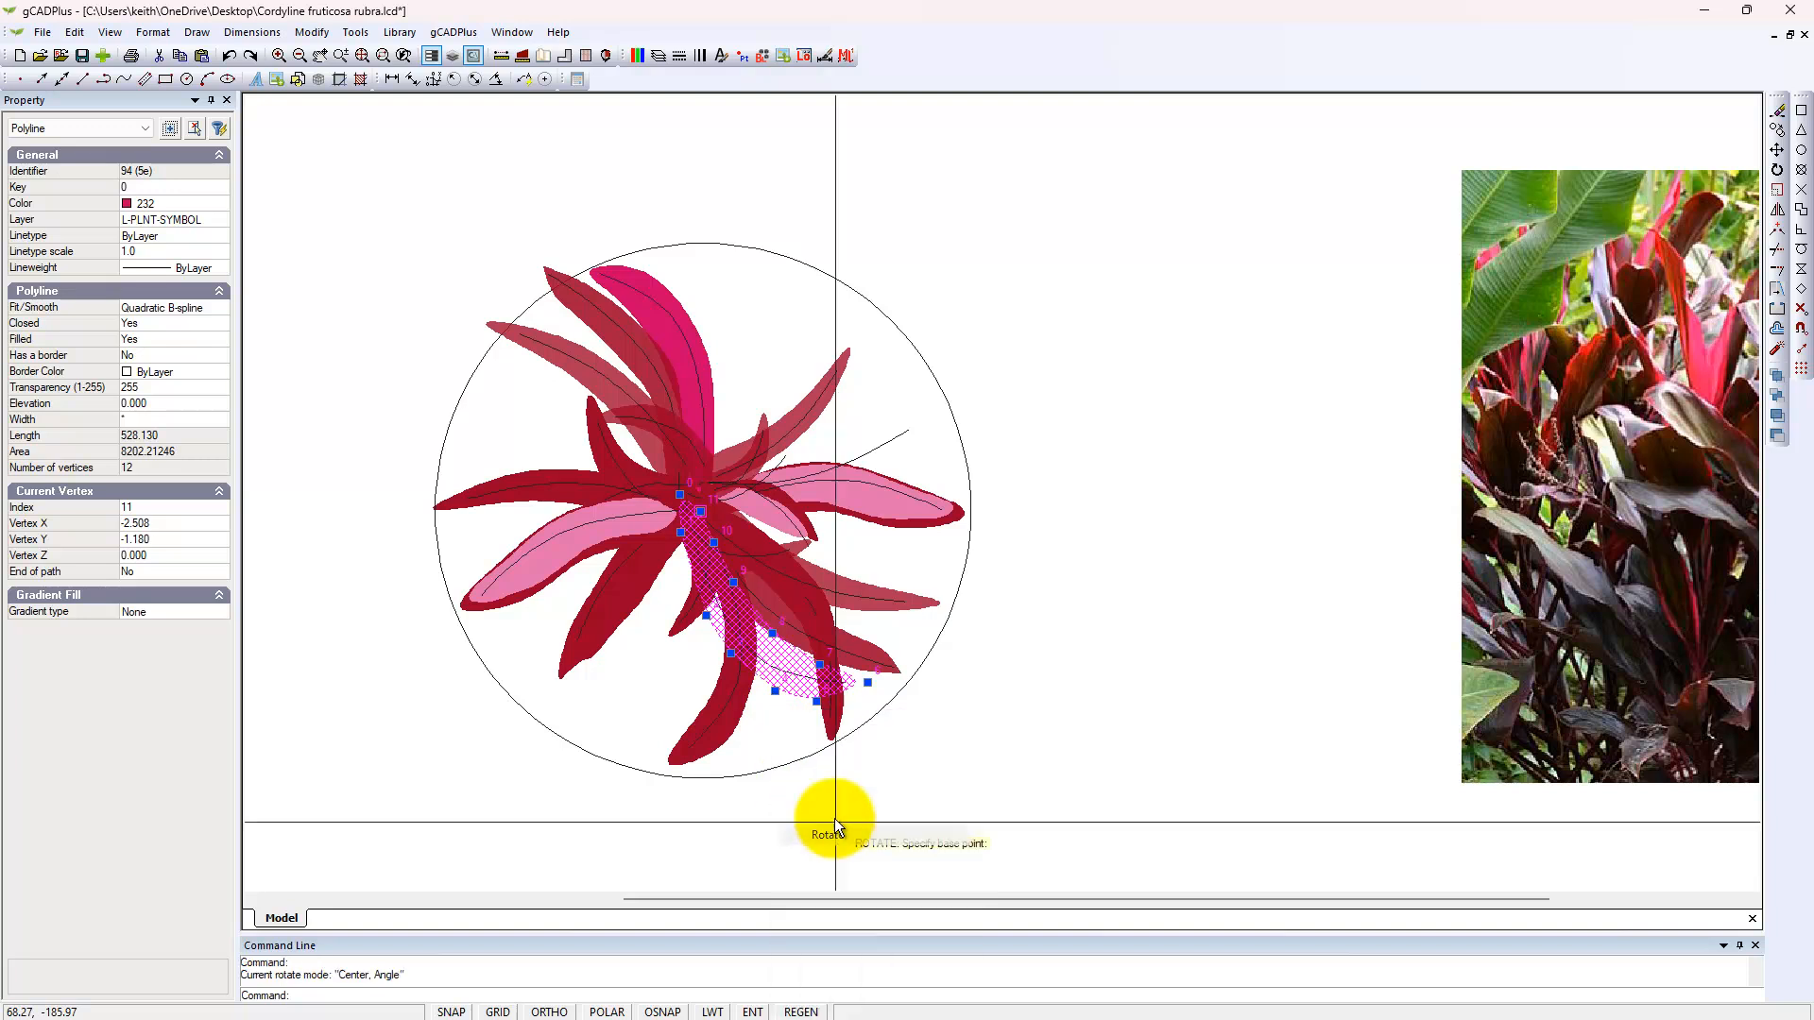
click(697, 533)
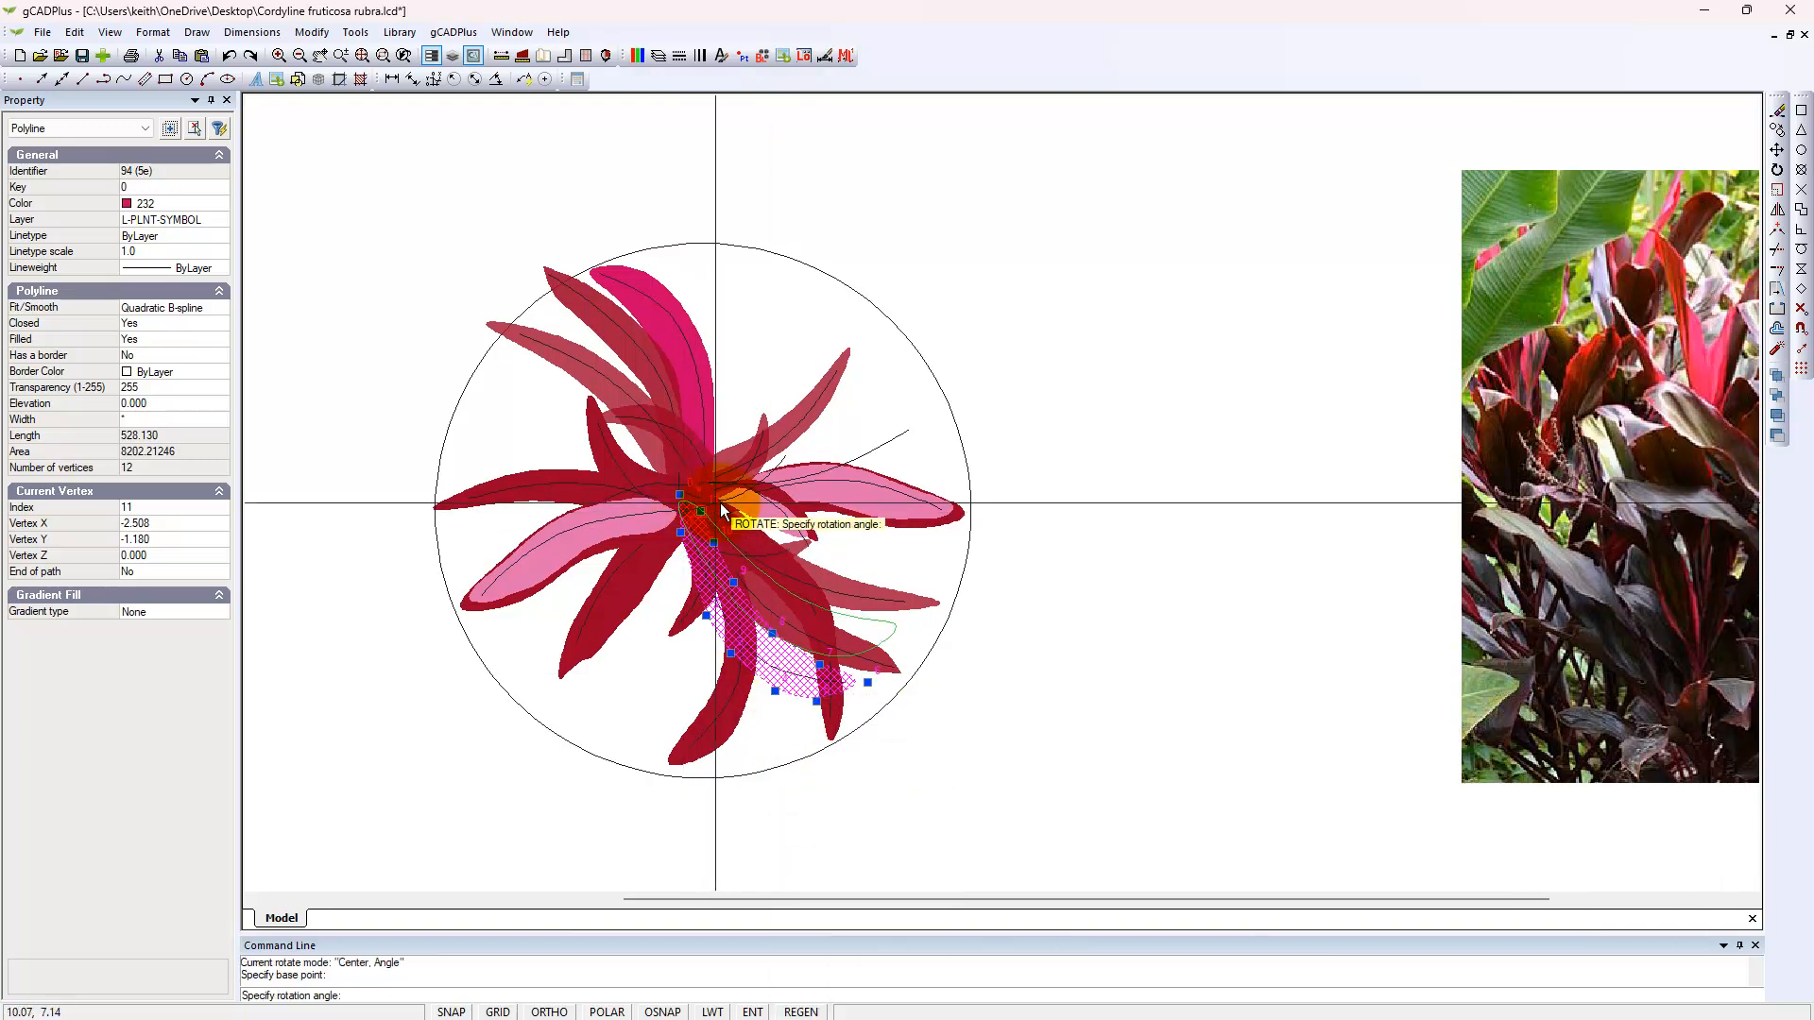
click(763, 603)
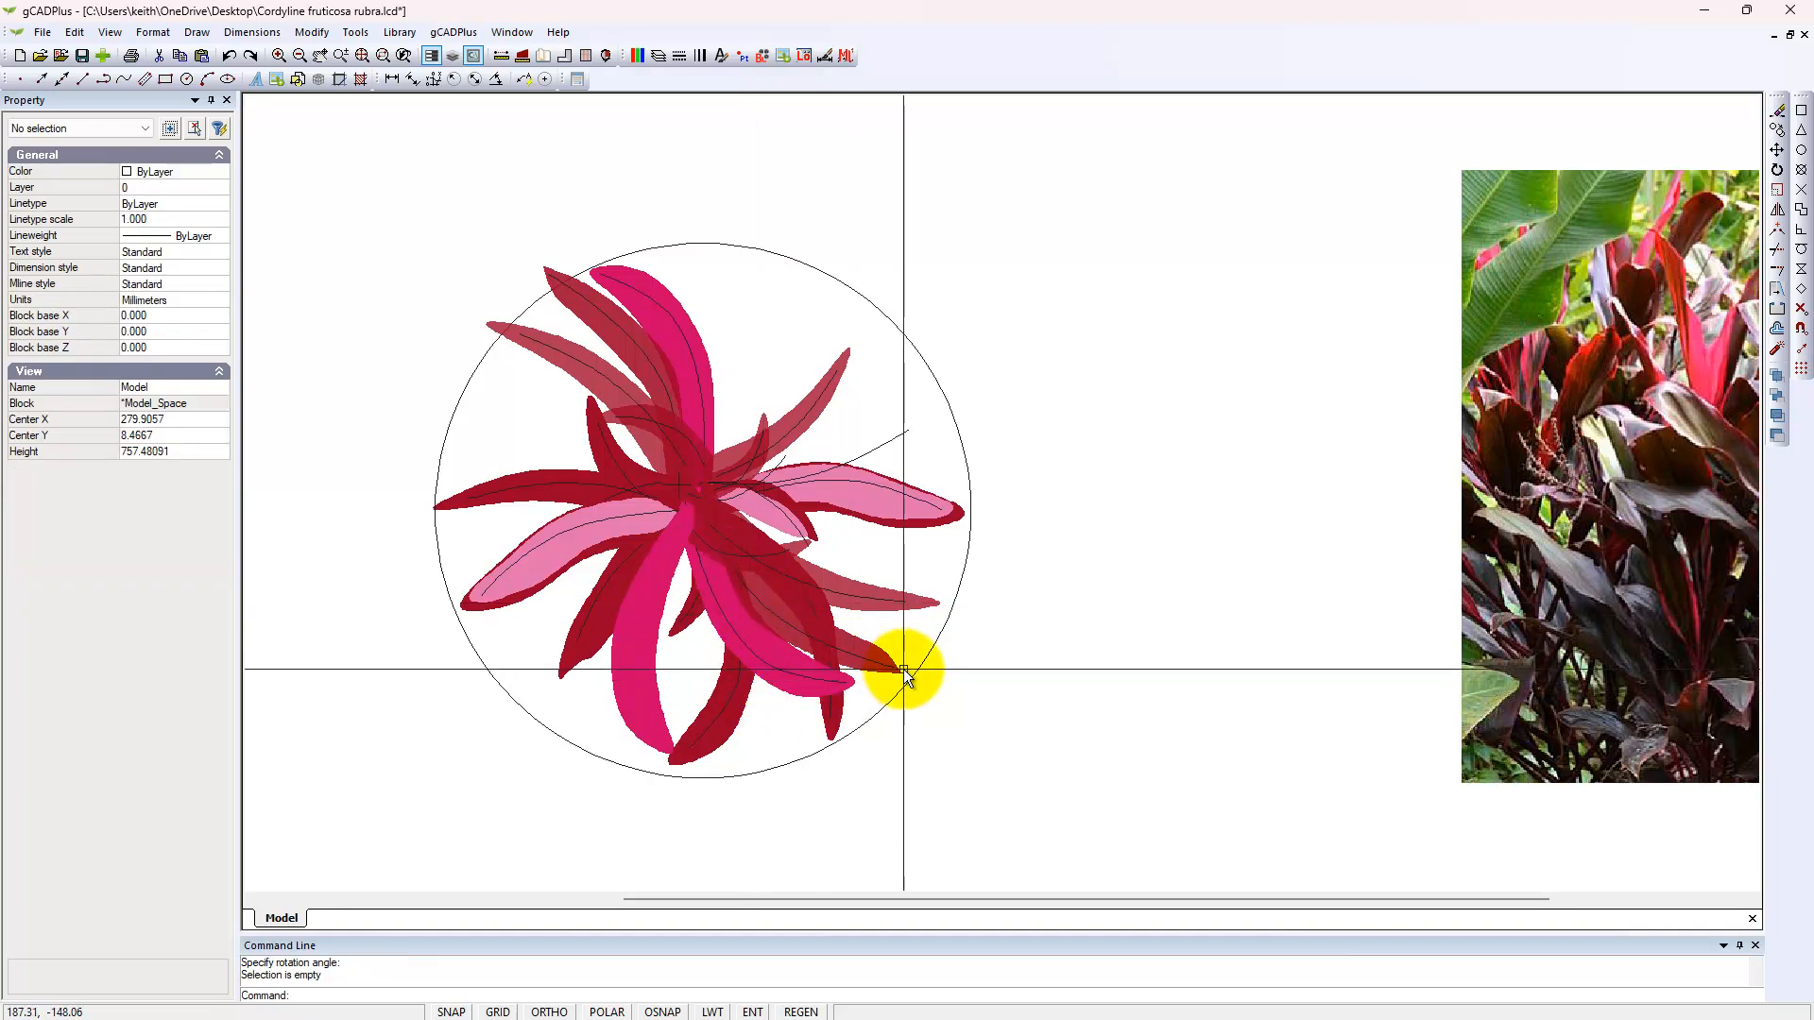
Step: Delete the stray midrib line sticking out above the pink leaf on the symbol's right side
scroll(945, 672, down, 2)
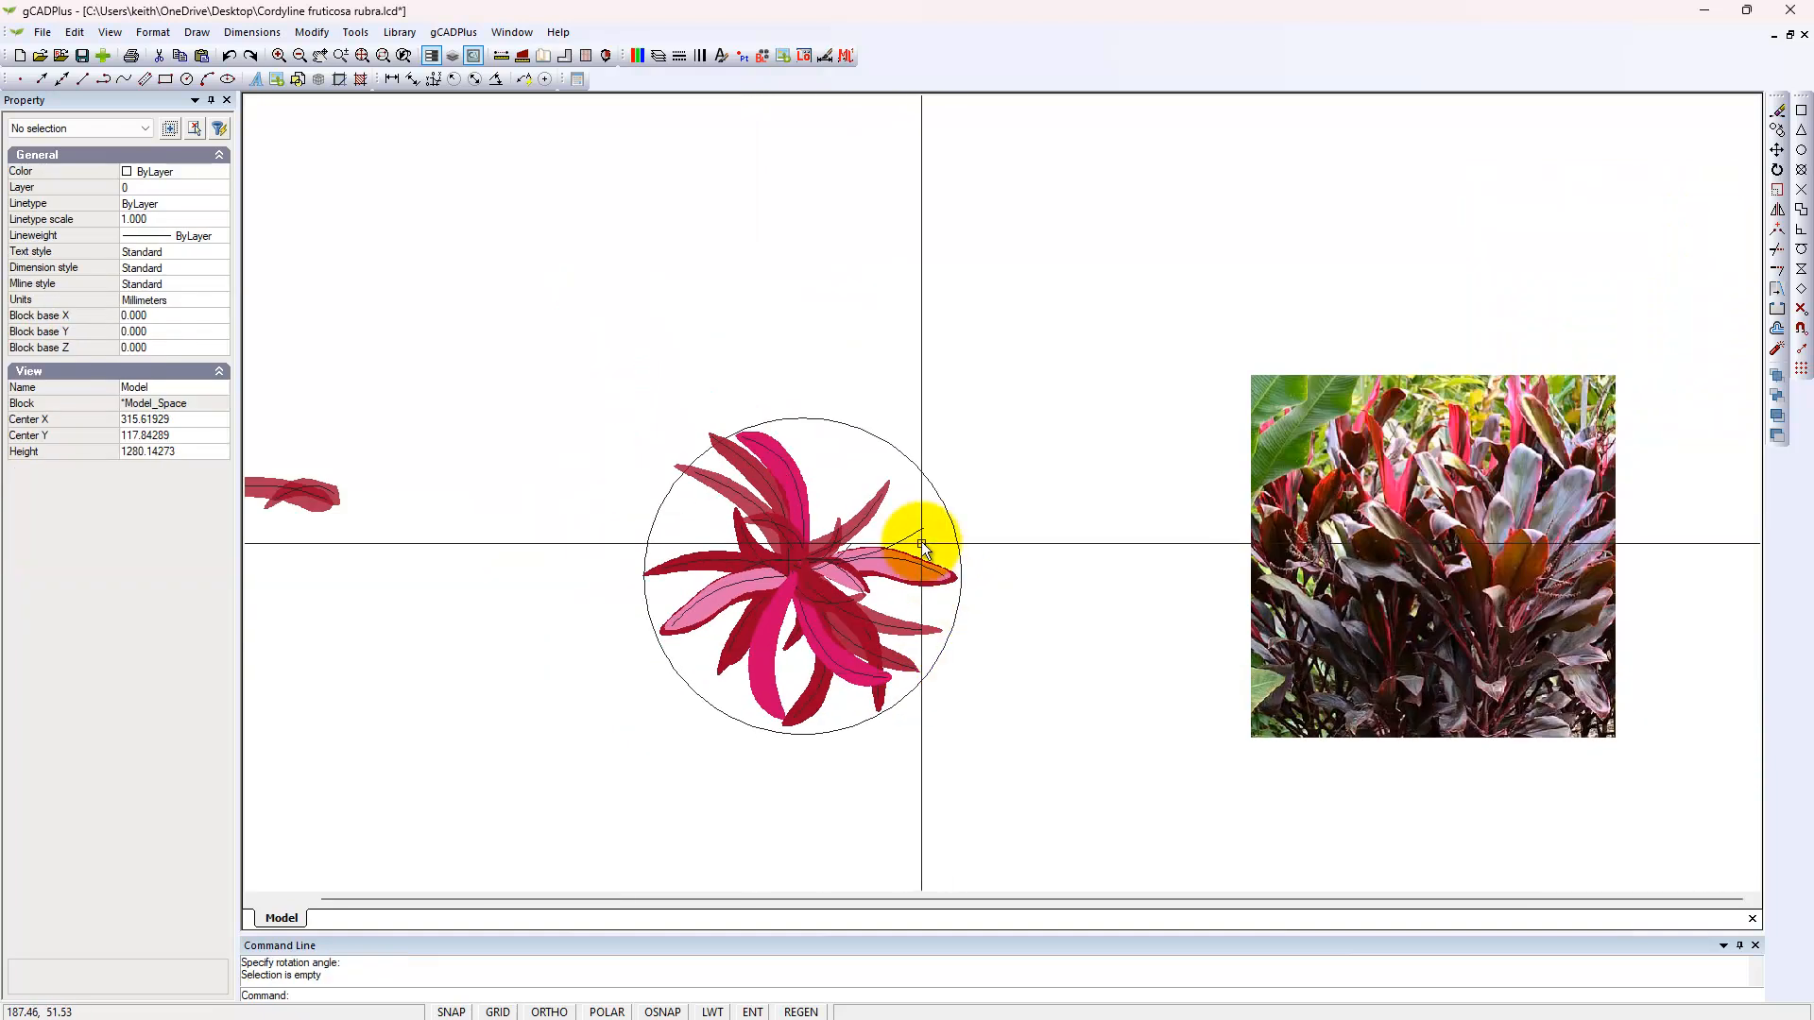
click(905, 533)
key(Escape)
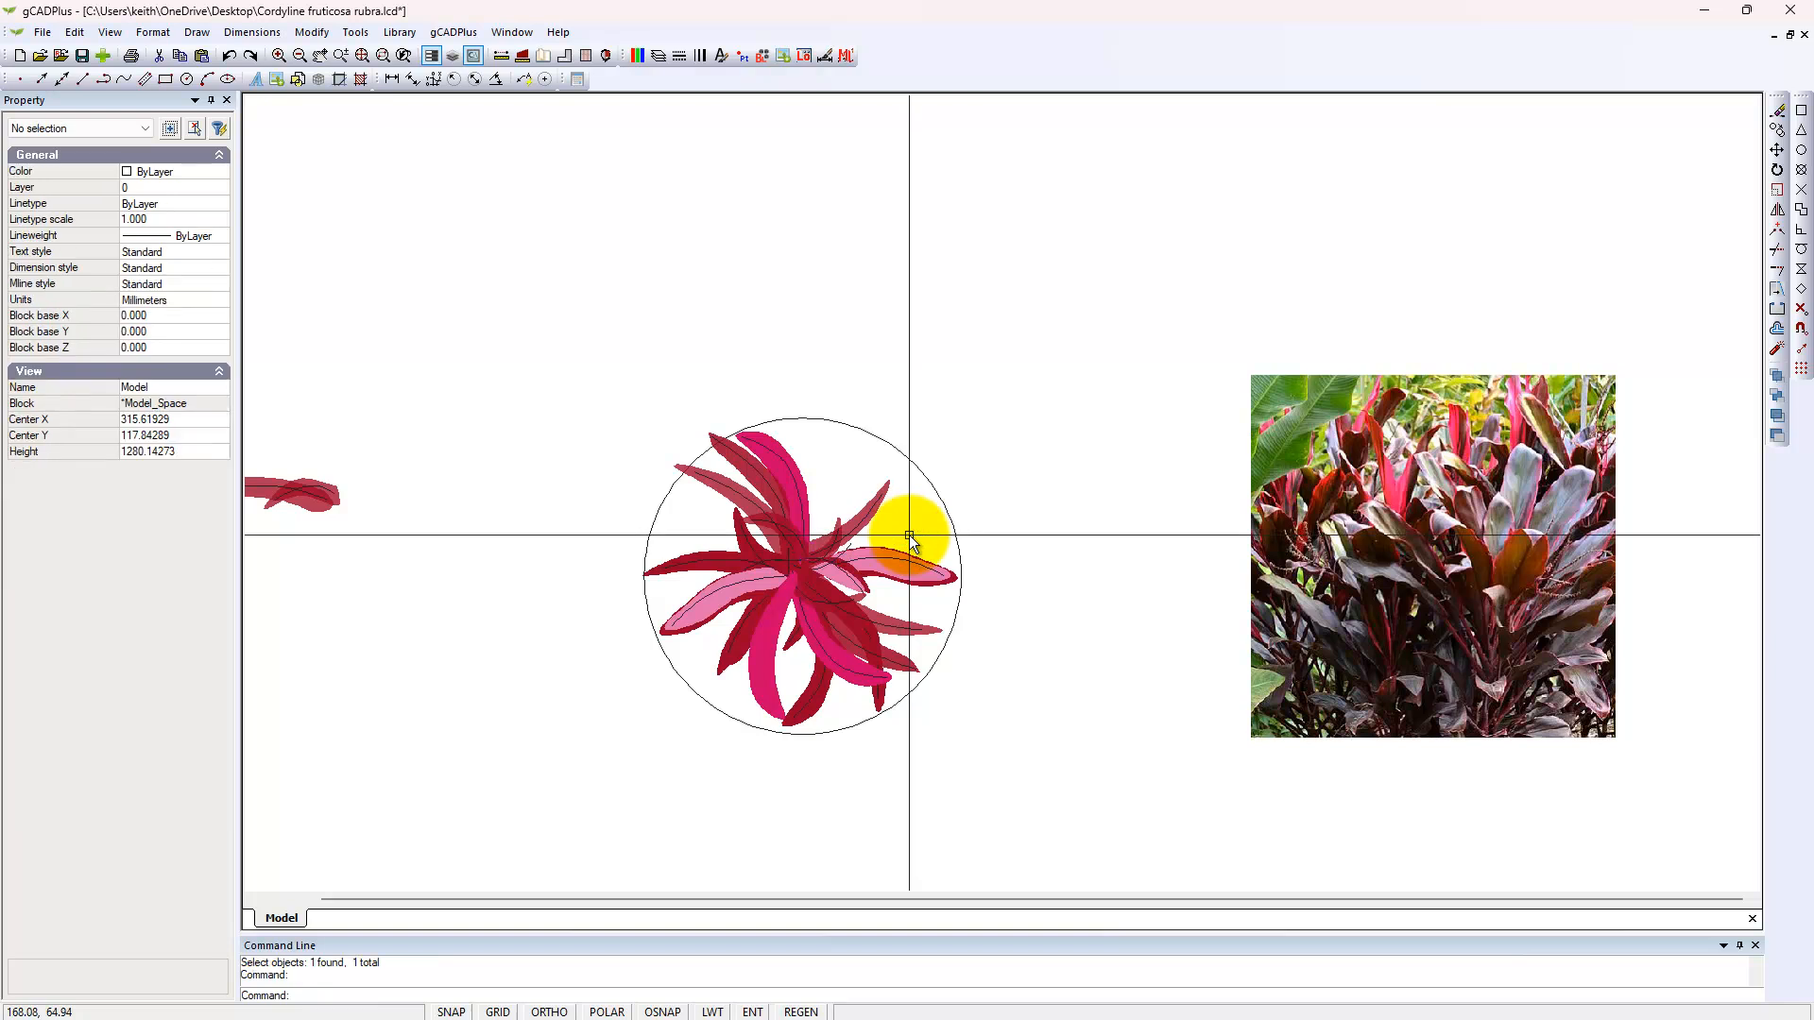
Step: Delete the spare leaf group far left of the circle and the reference photo right of it
scroll(909, 535, down, 3)
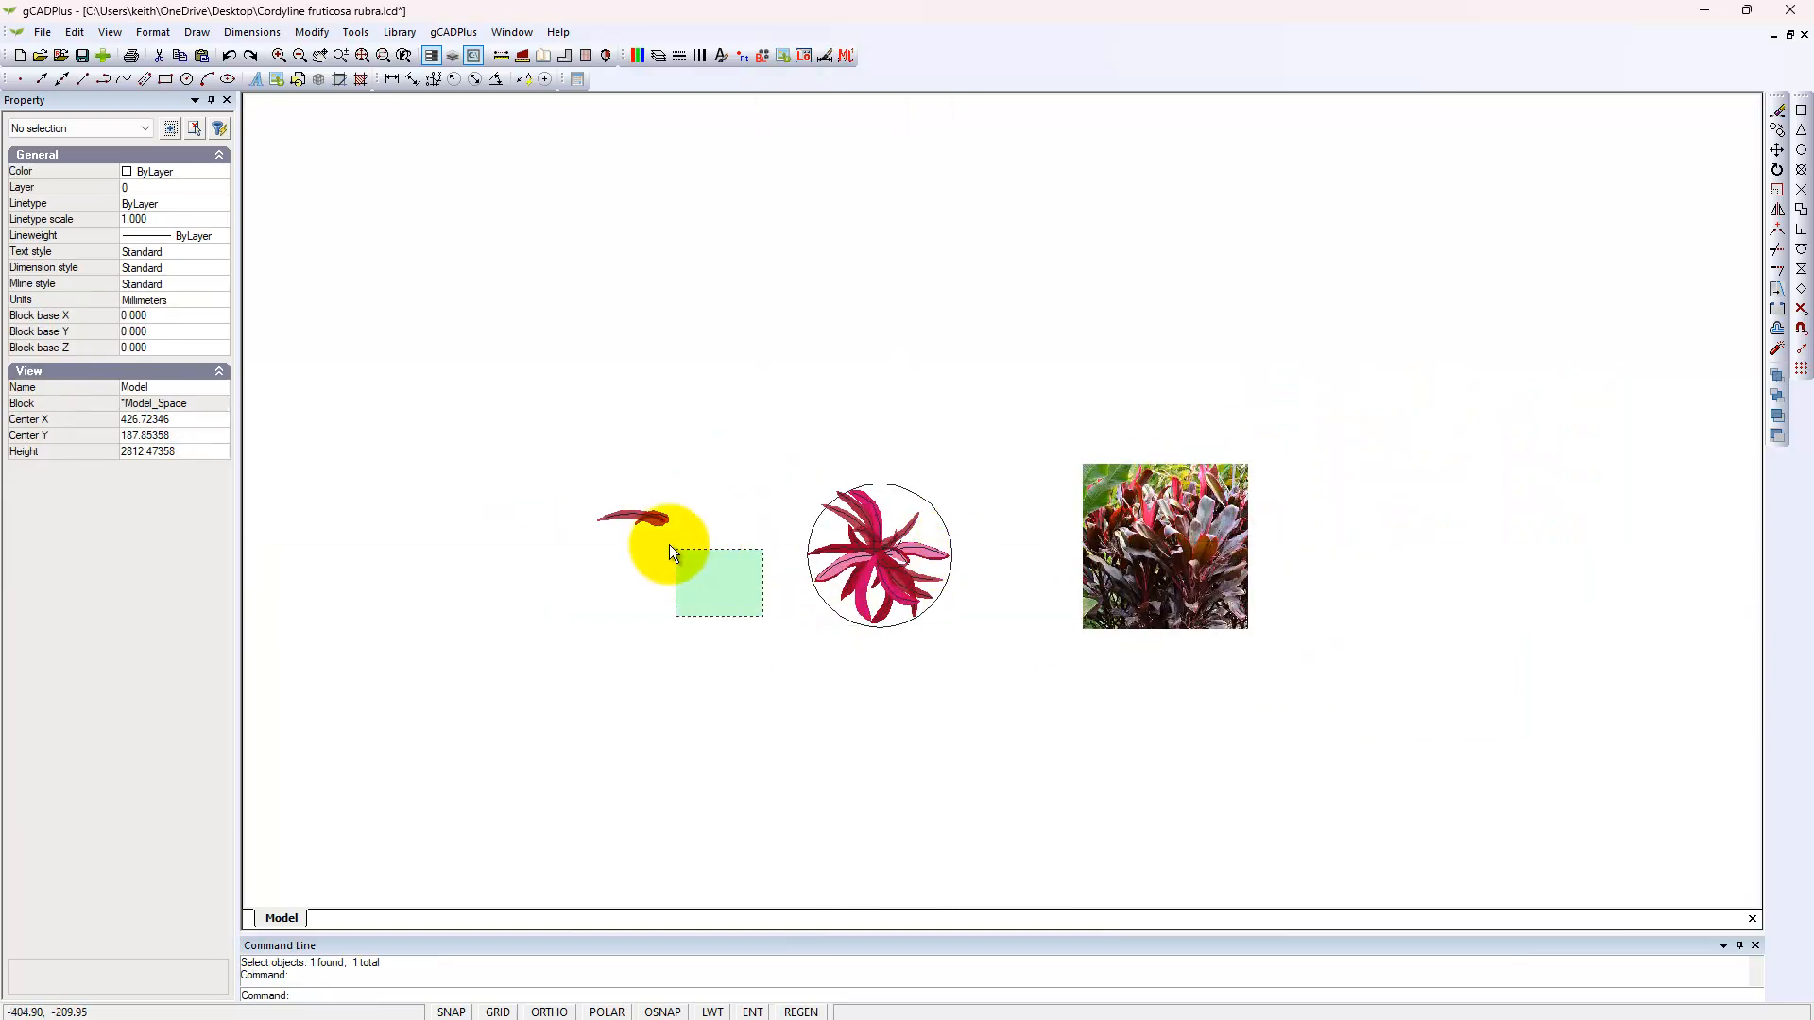
drag(669, 545, 570, 456)
key(Delete)
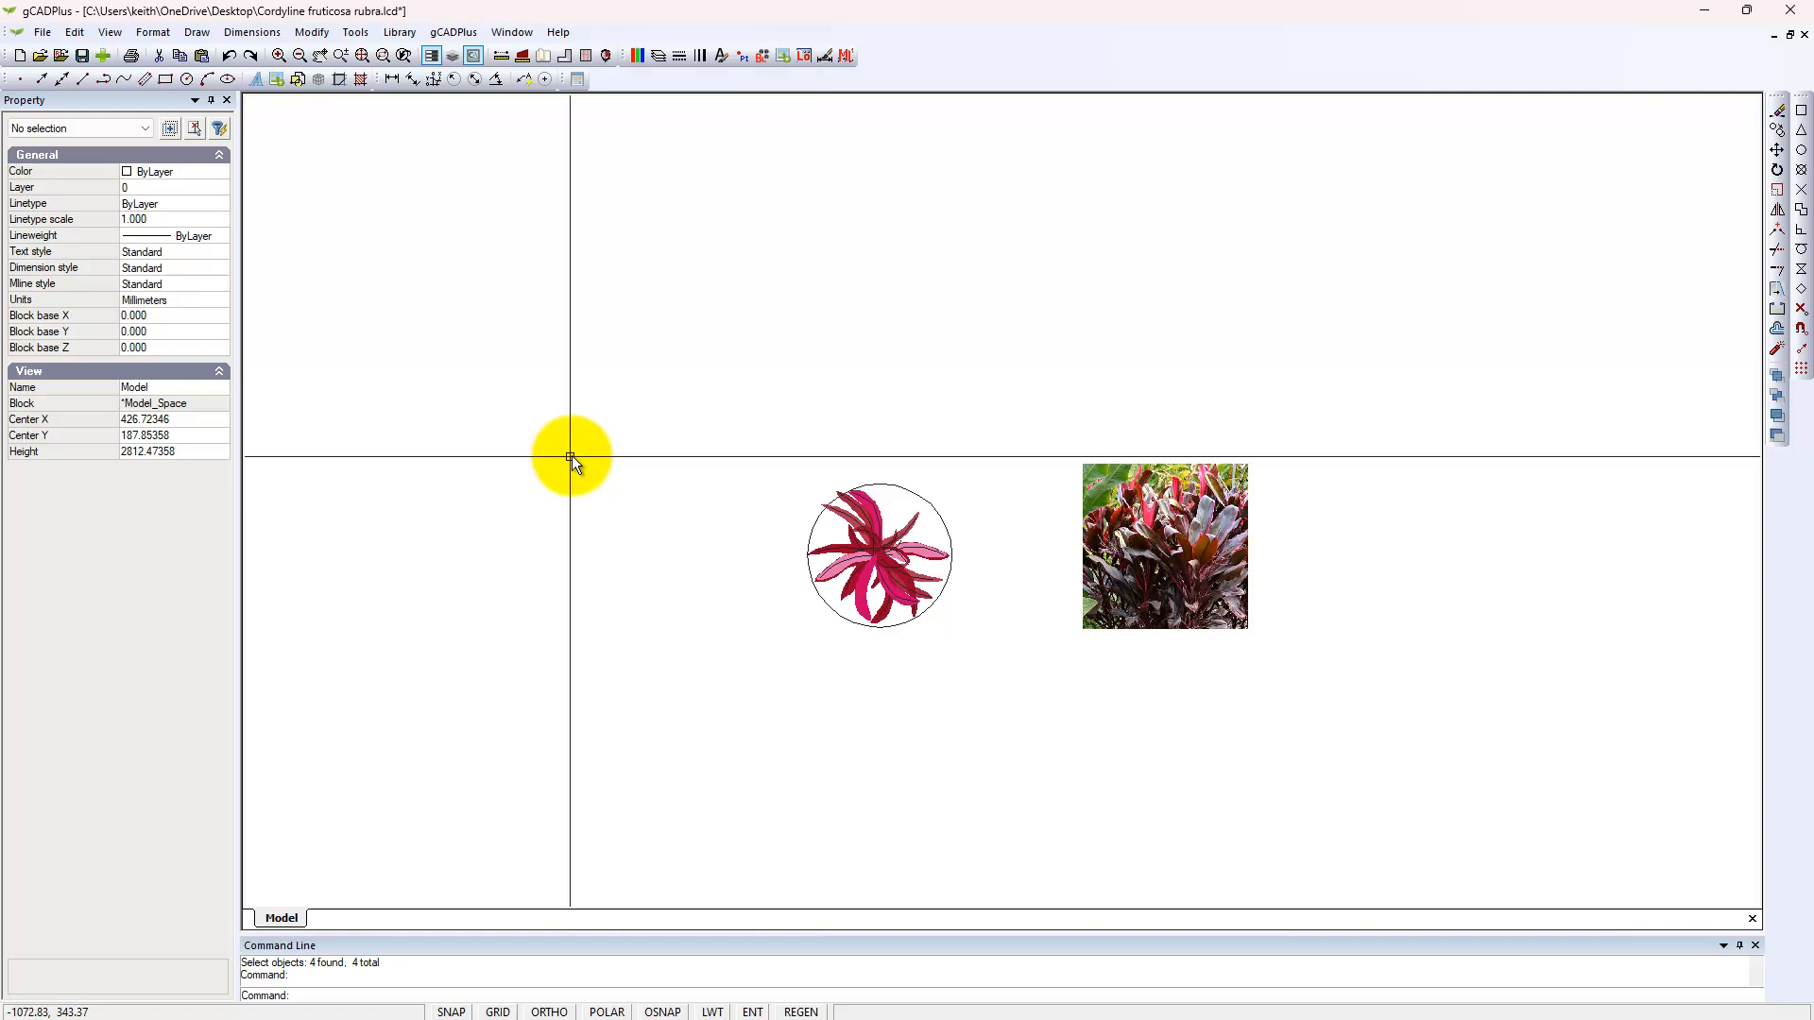
drag(1306, 669, 1057, 429)
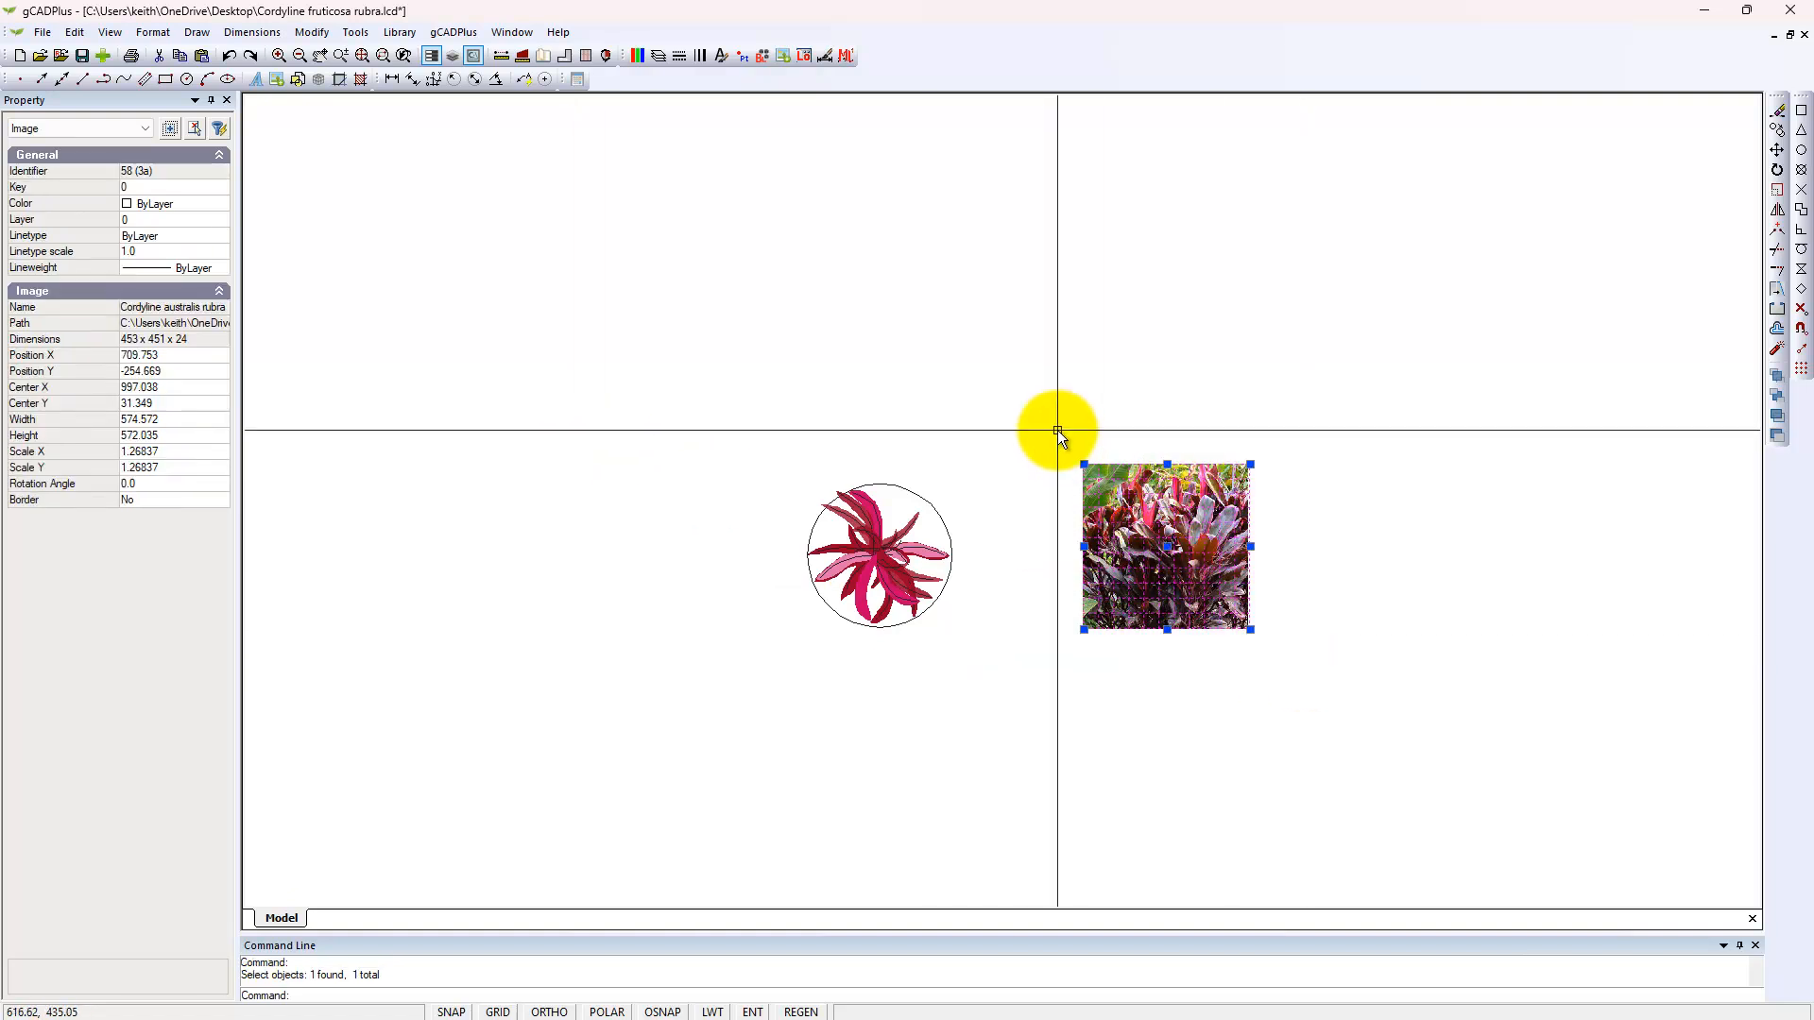
key(Delete)
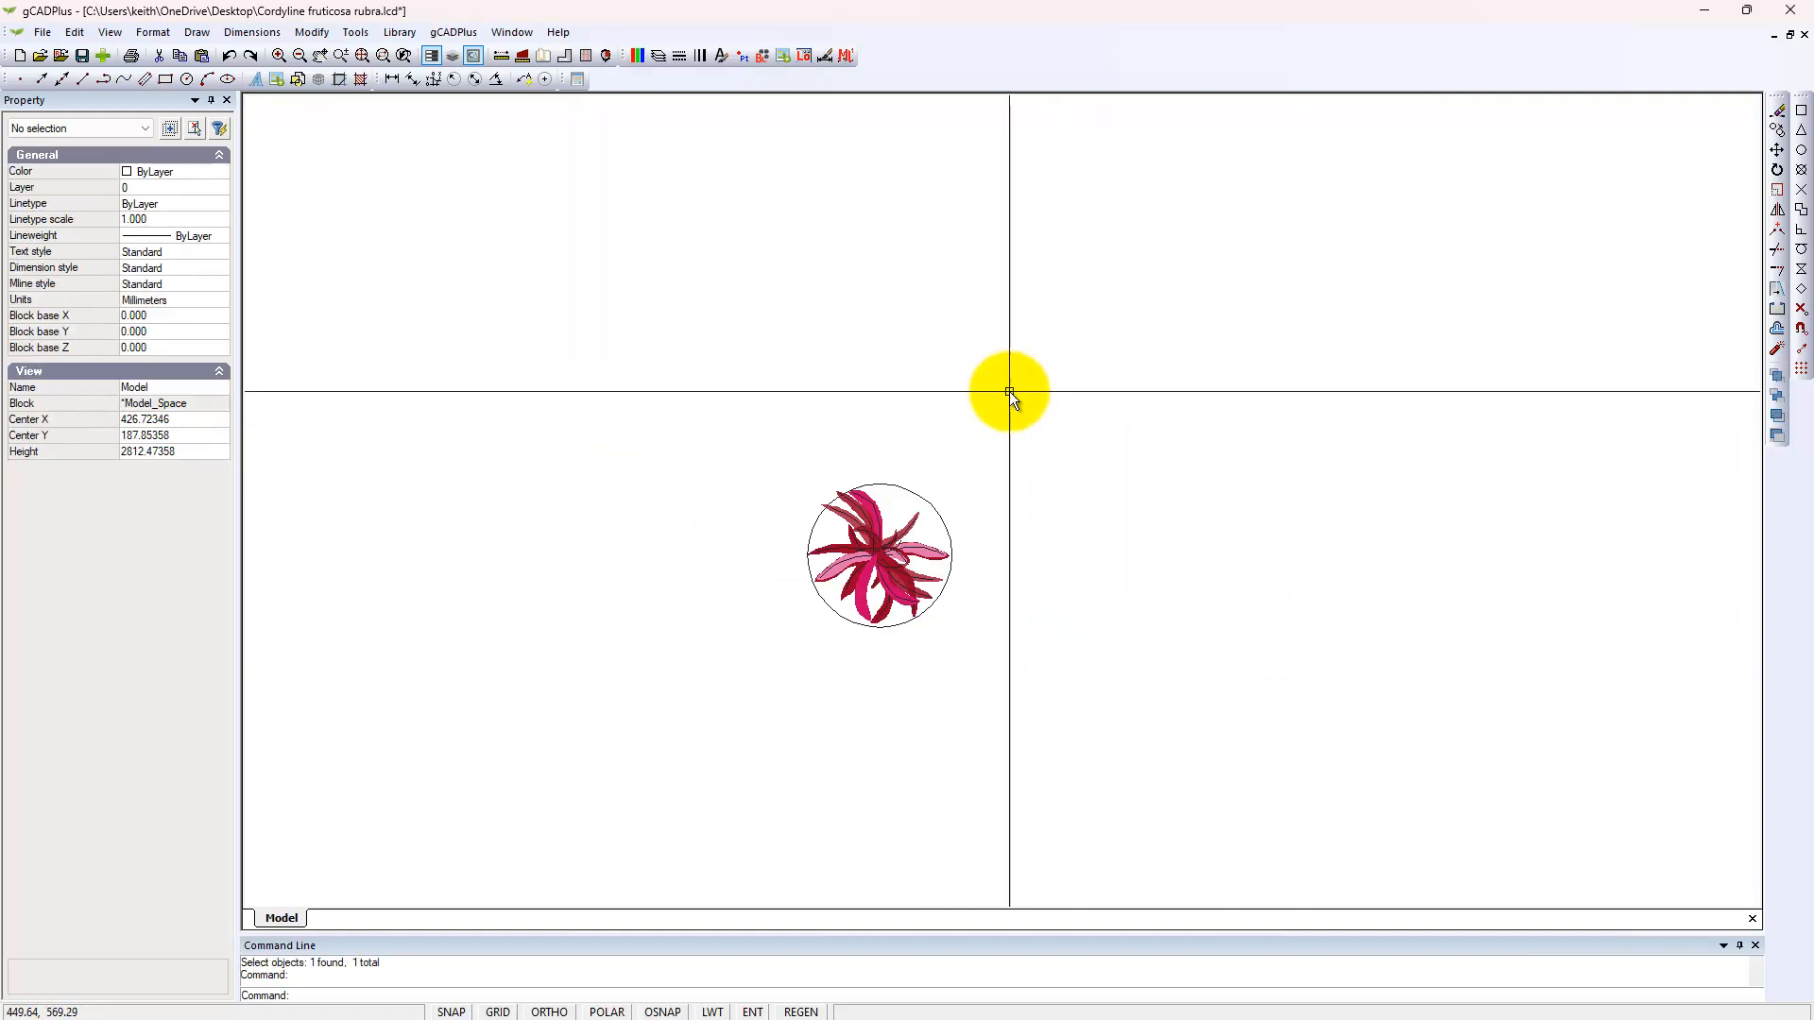
Step: Turn off the L-PLNT-CONSTRUCTION layer to hide the construction circle
right_click(595, 288)
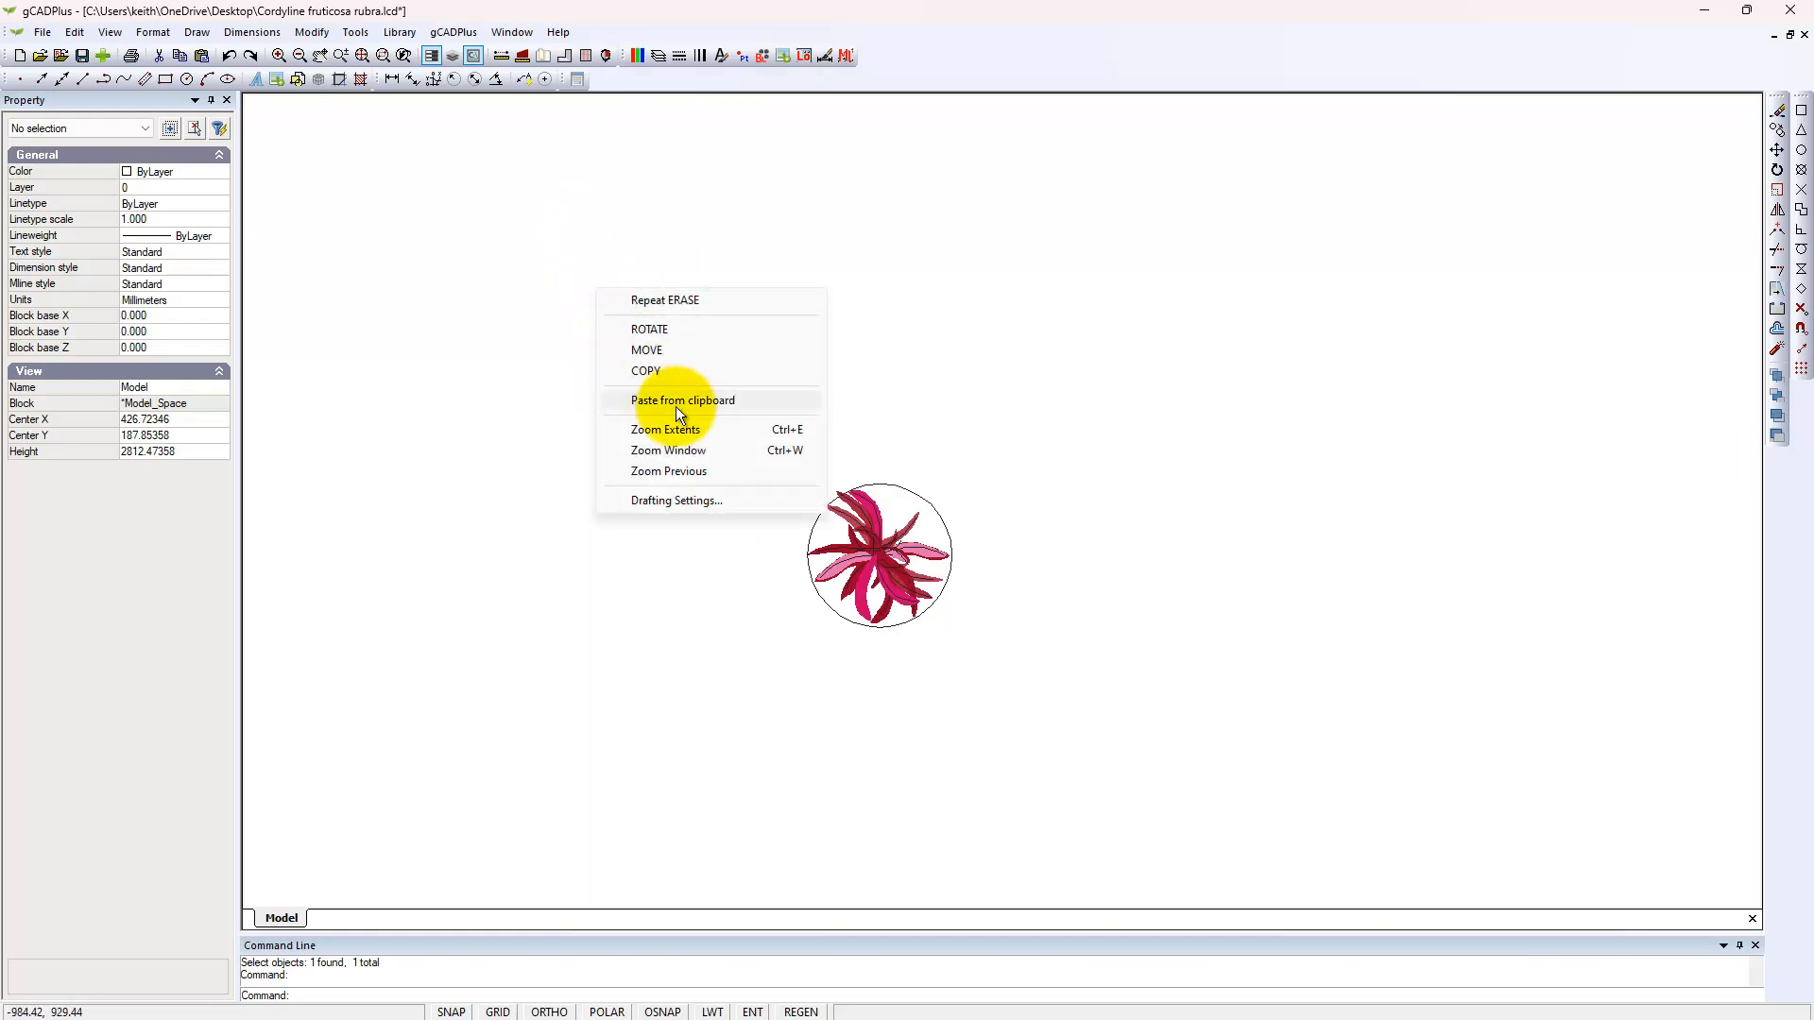
click(690, 429)
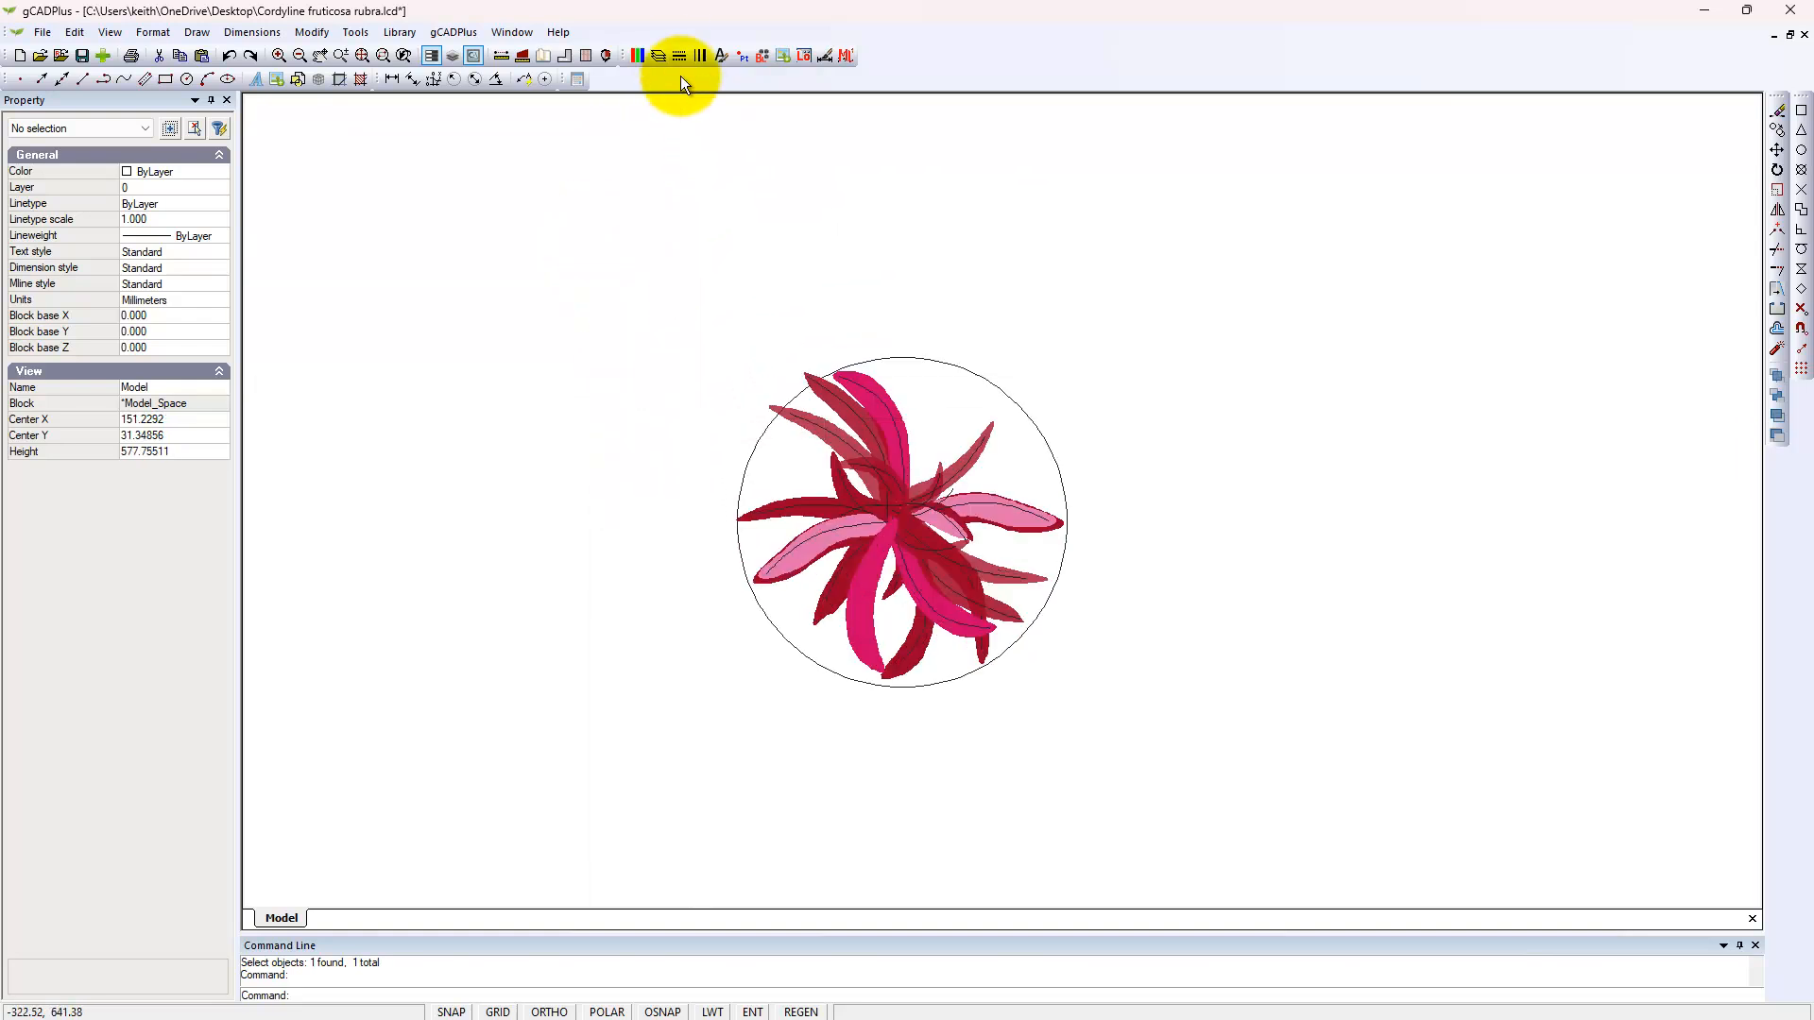
click(659, 56)
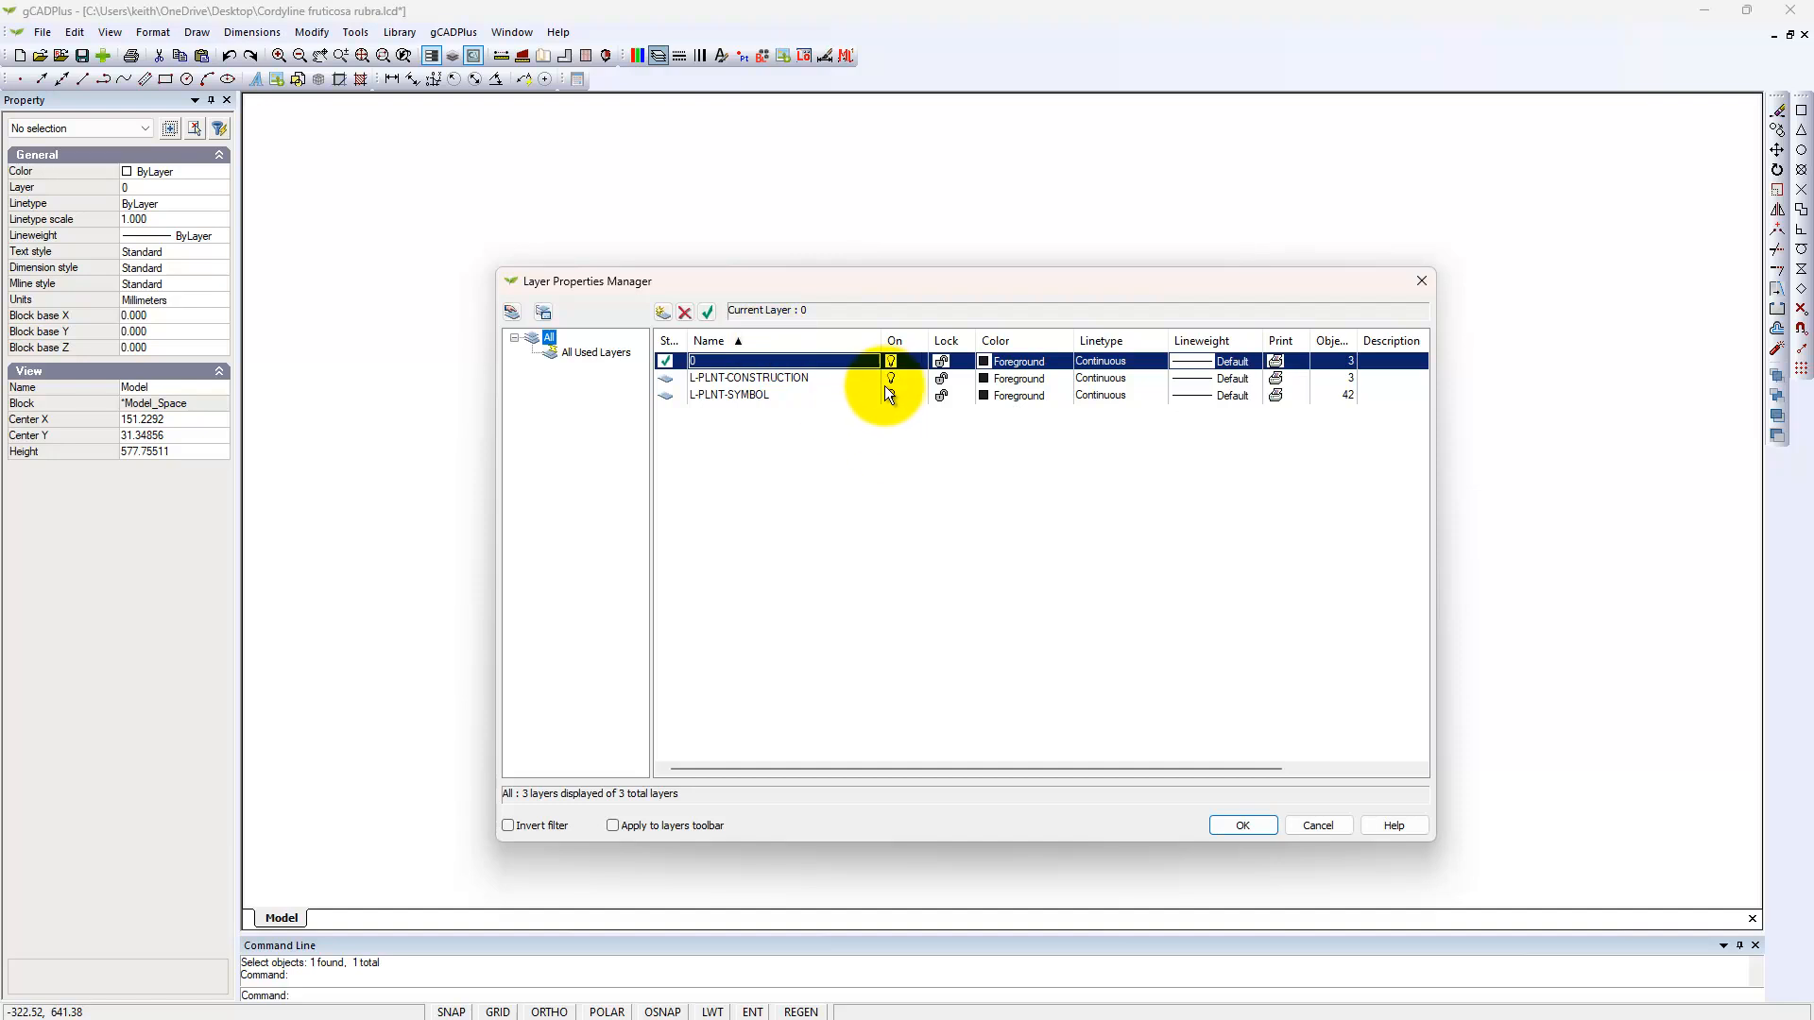
click(891, 379)
click(1238, 825)
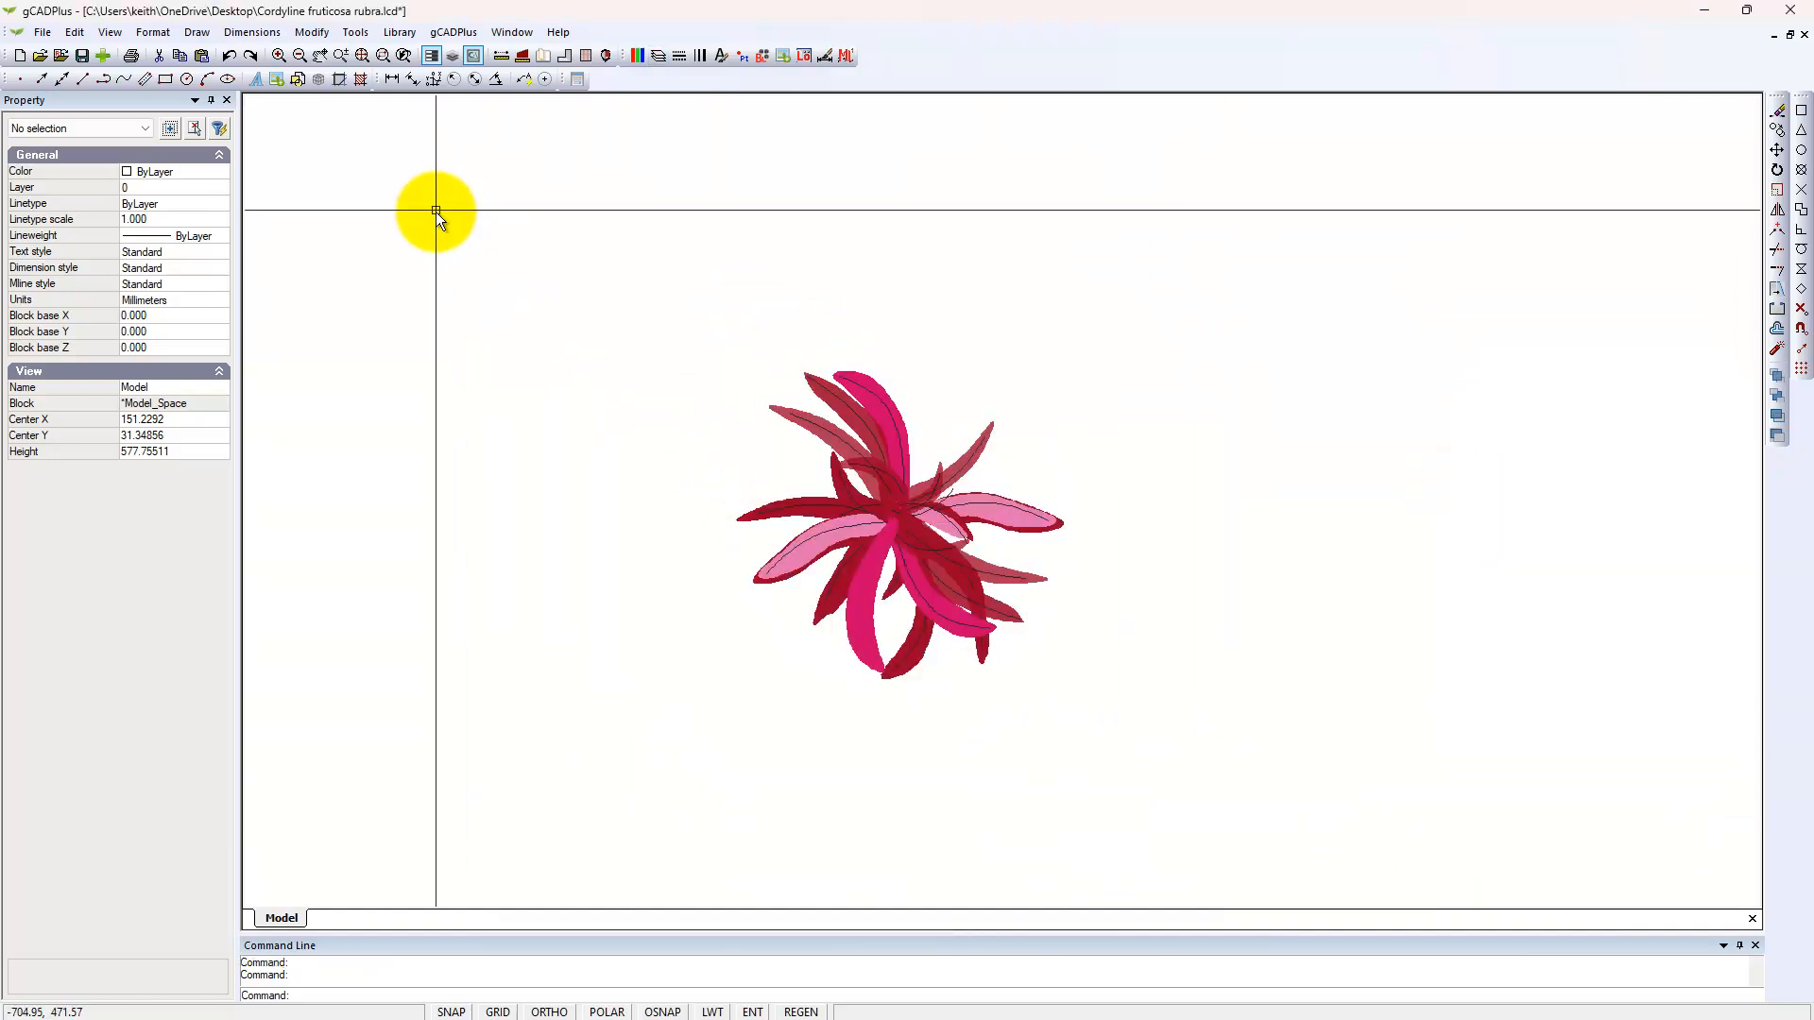
Step: Measure the distance diagonally across the plant symbol from its lower-left to its upper-right side
click(502, 56)
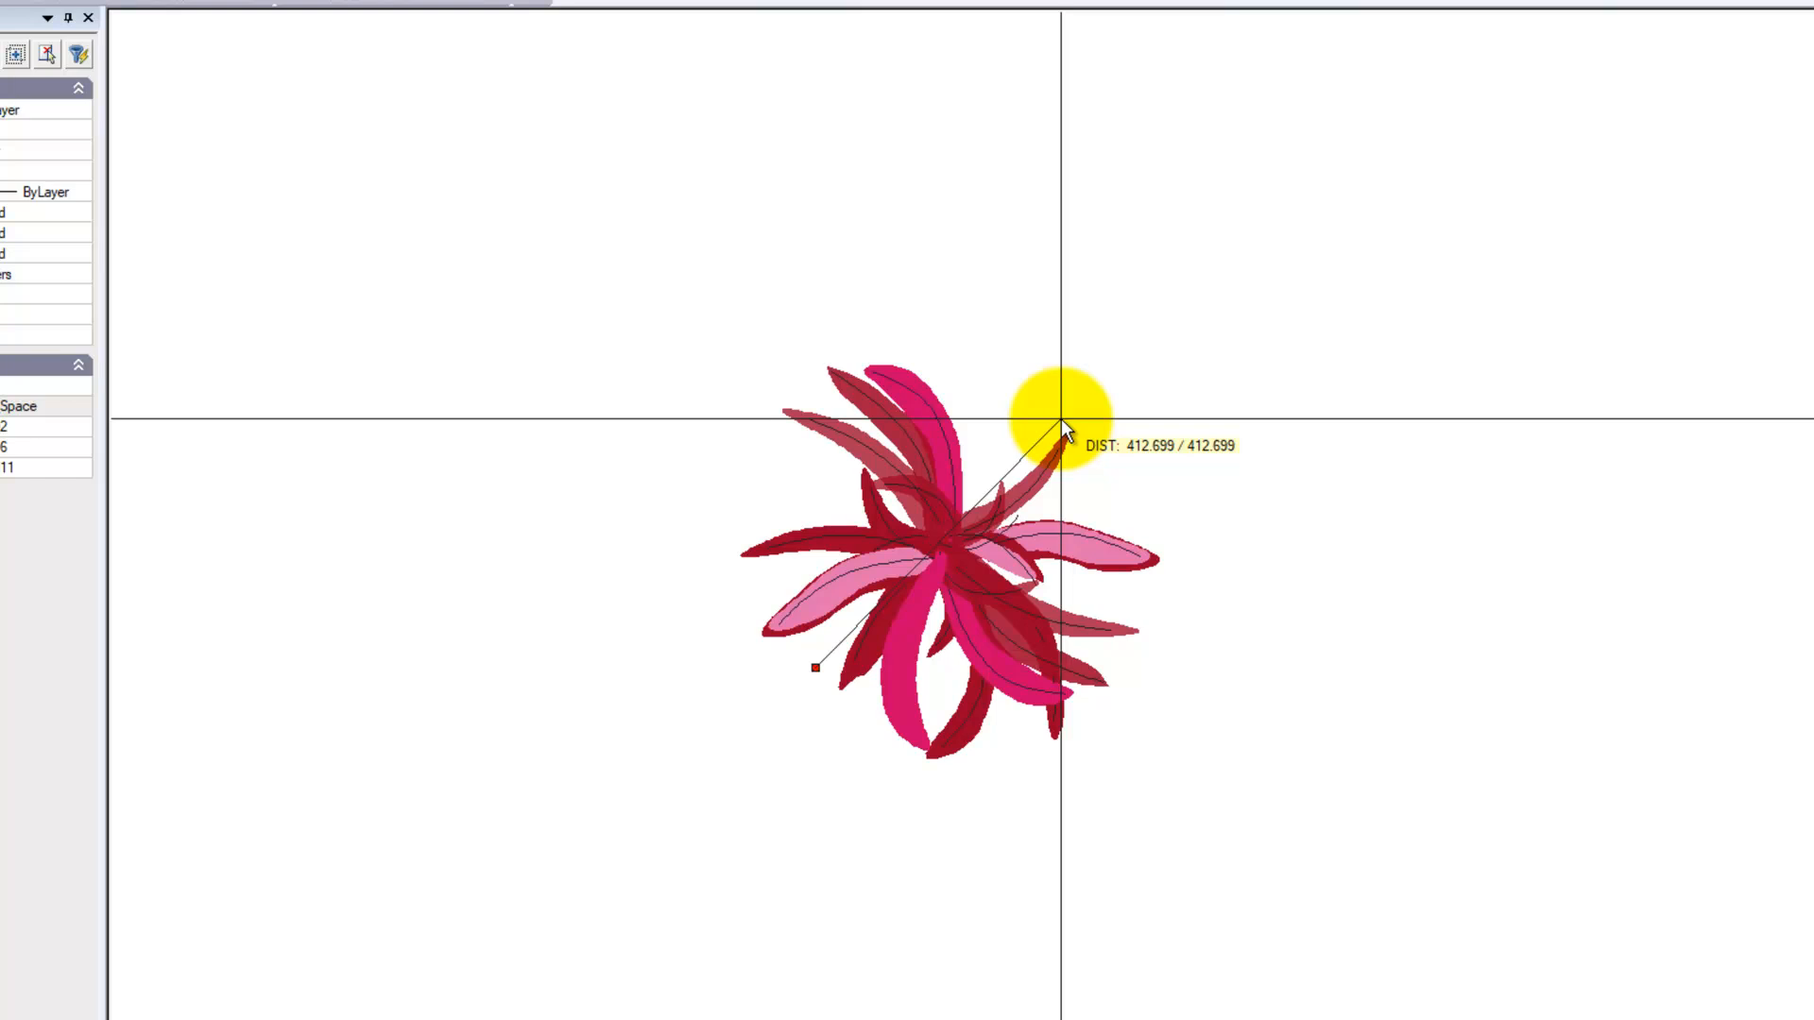
click(1057, 420)
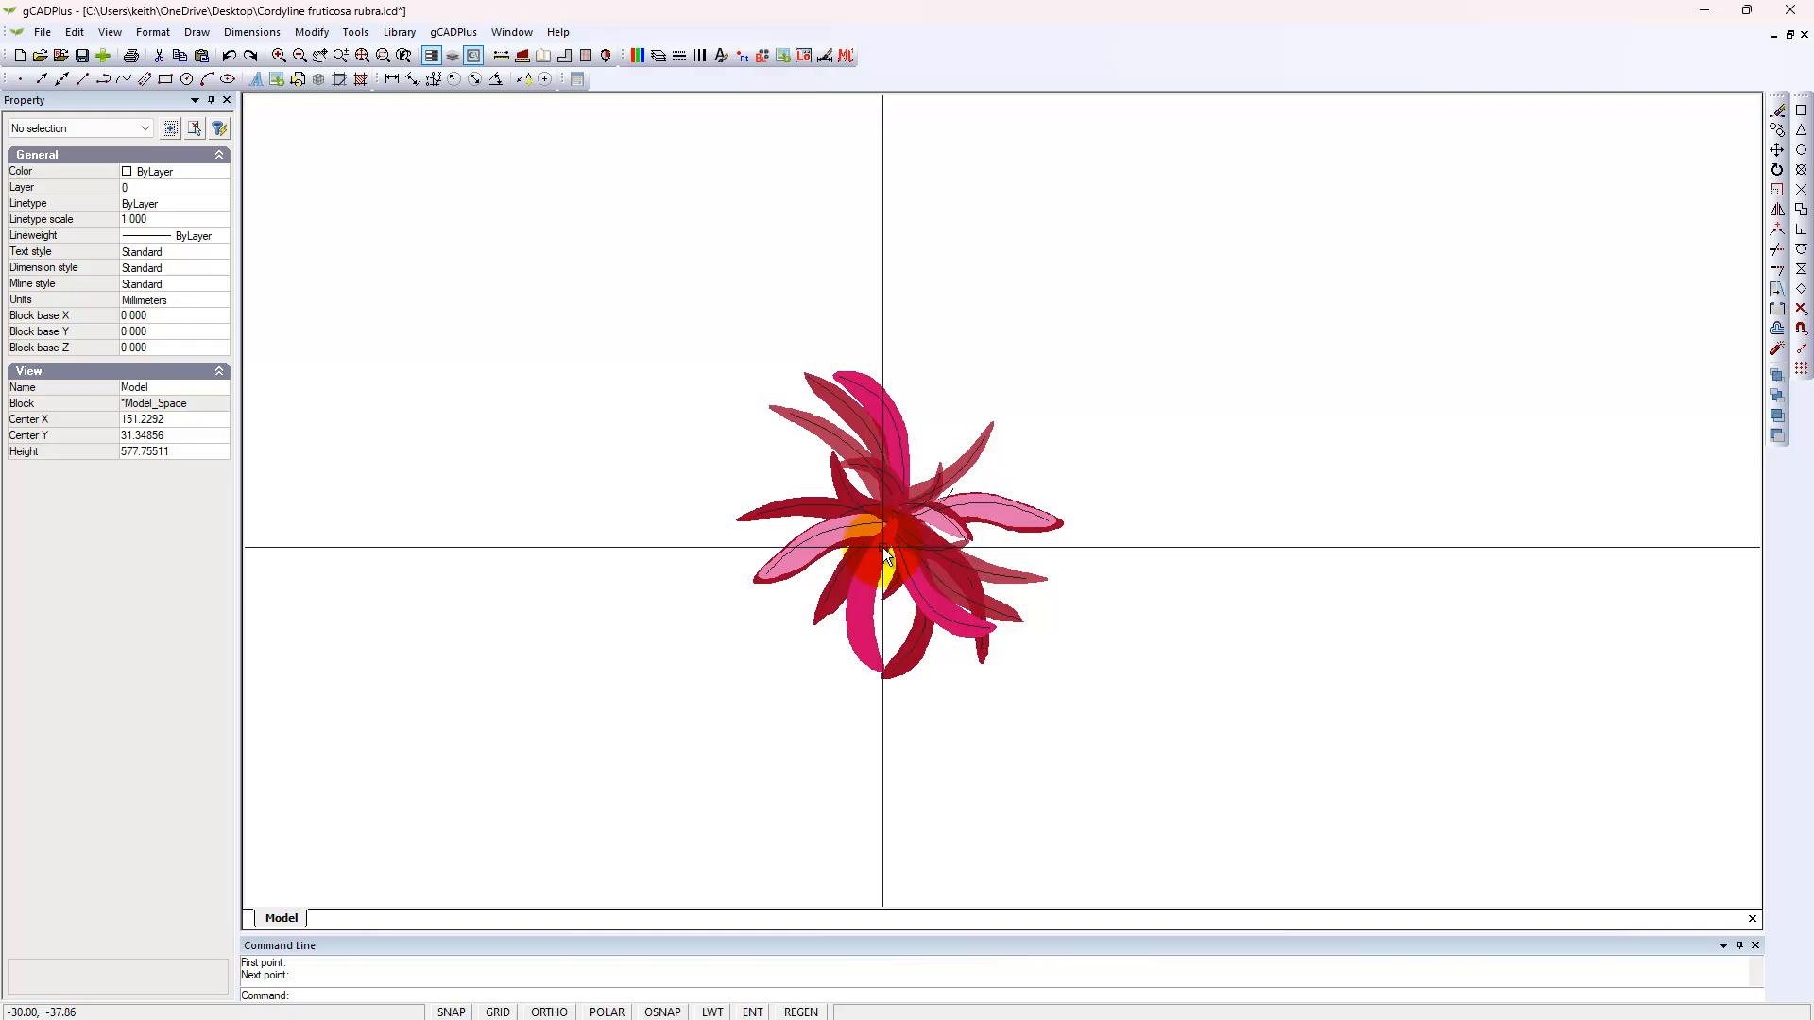
Step: Save the finished plant symbol drawing under its existing file name
right_click(1115, 733)
click(1208, 877)
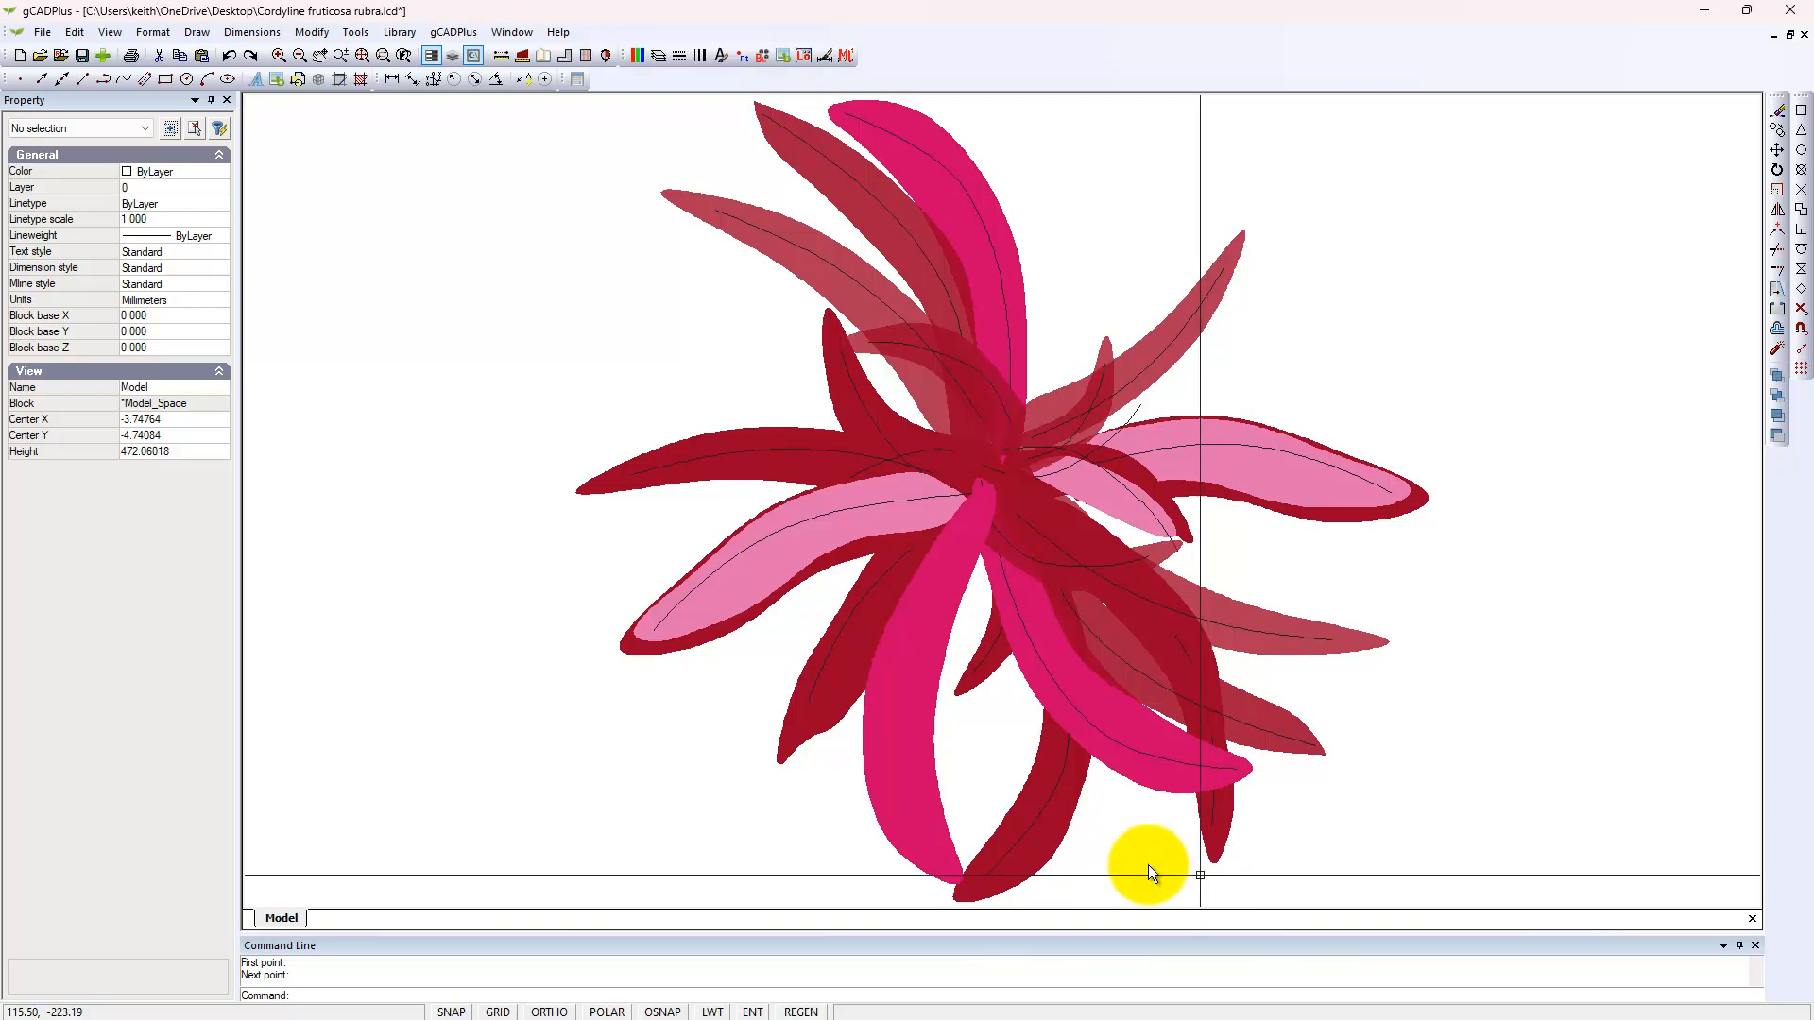
click(85, 59)
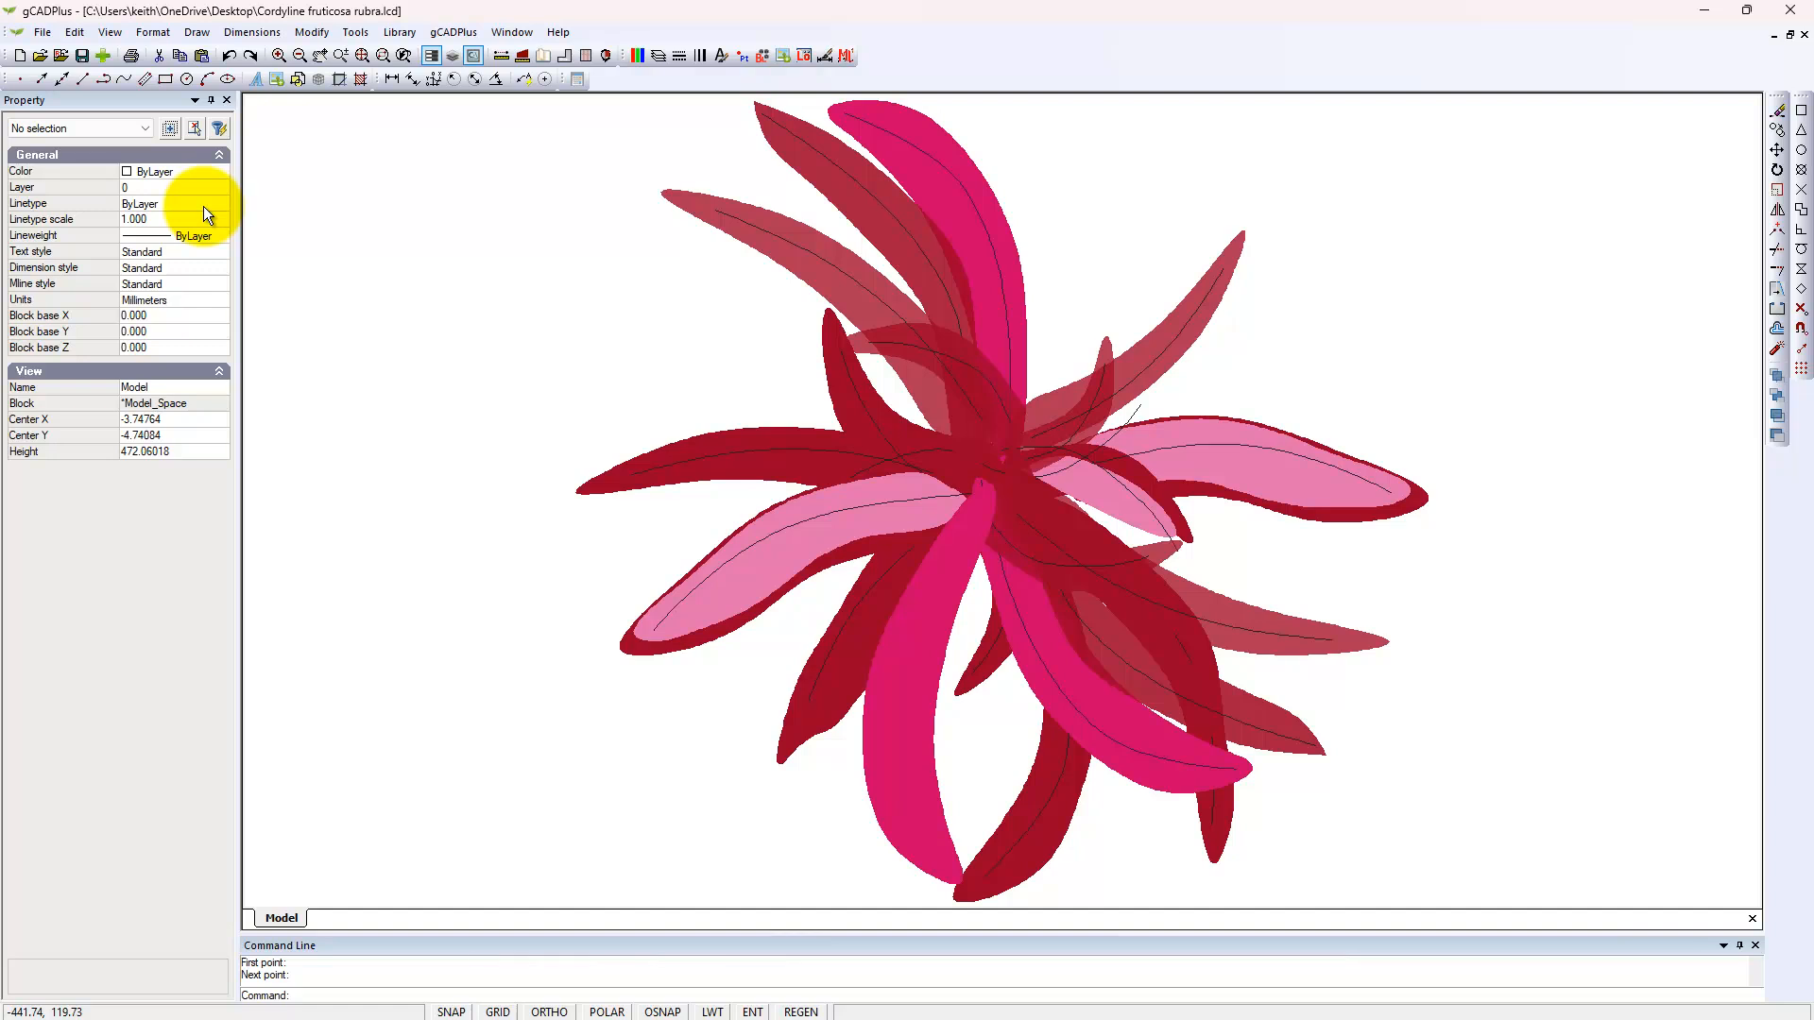
Step: Delete the remaining short open polyline running from the symbol's centre to above the right pink leaf
click(1138, 410)
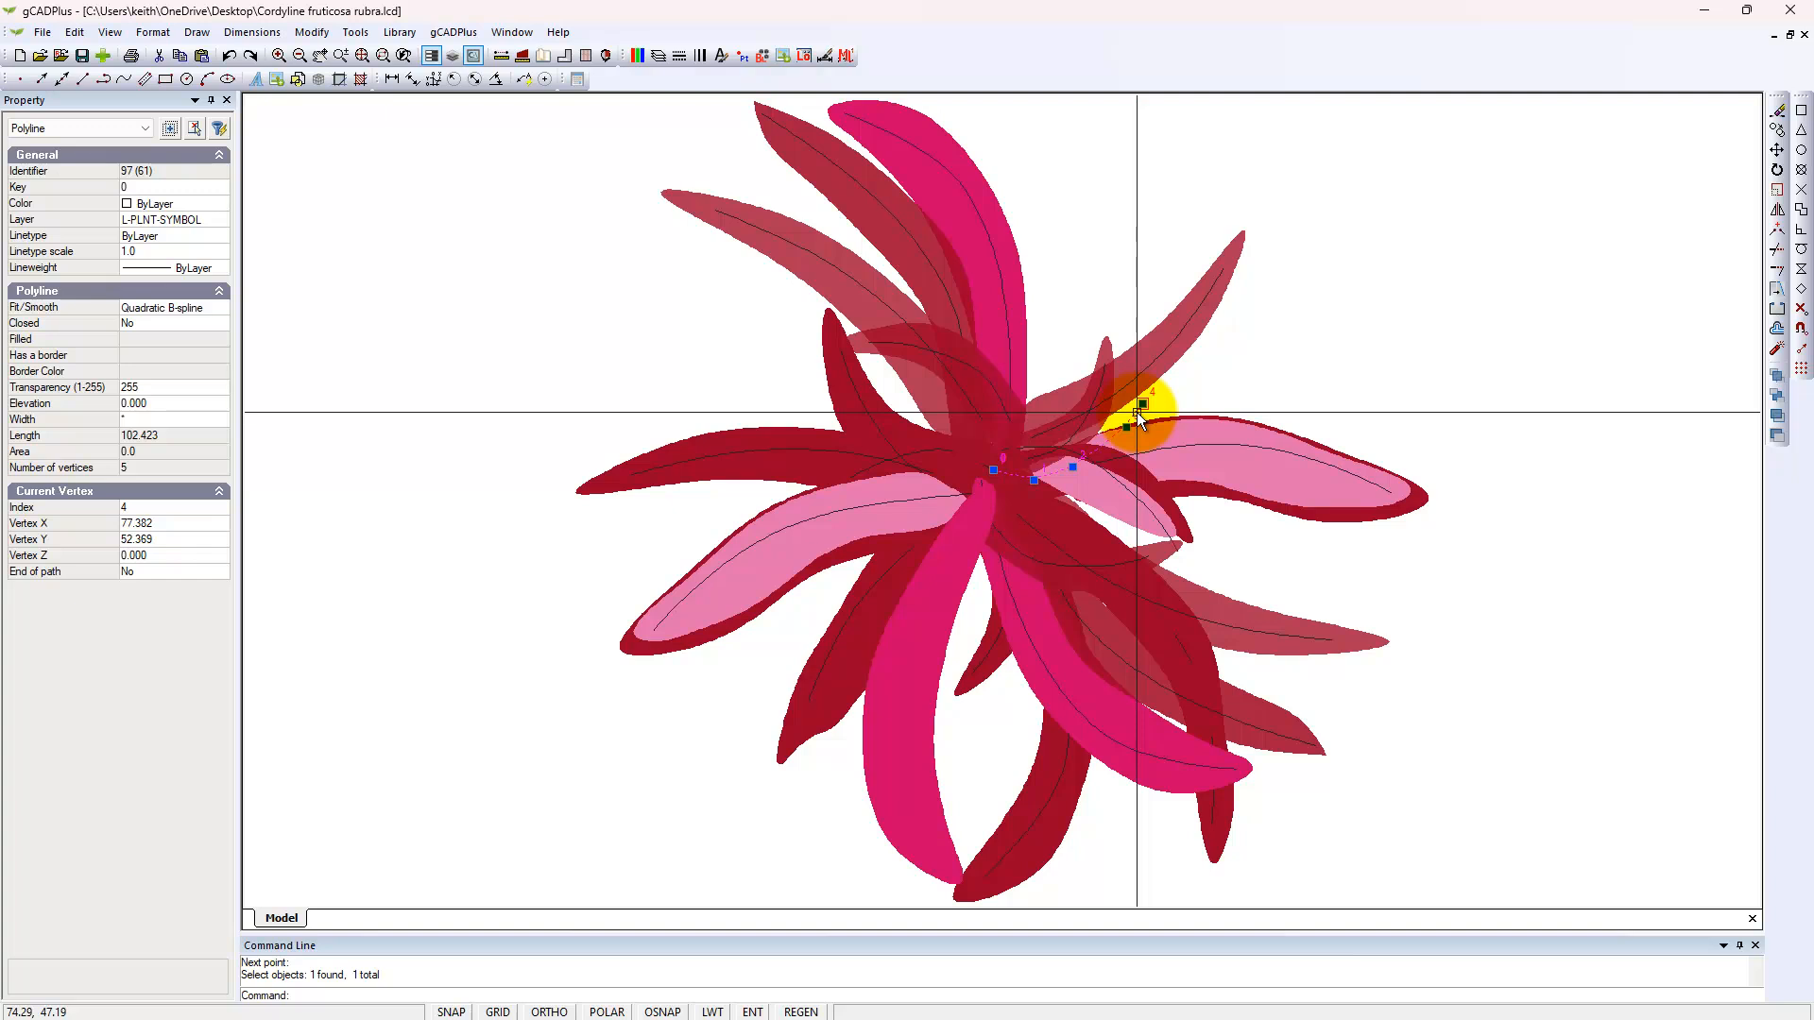
click(1137, 412)
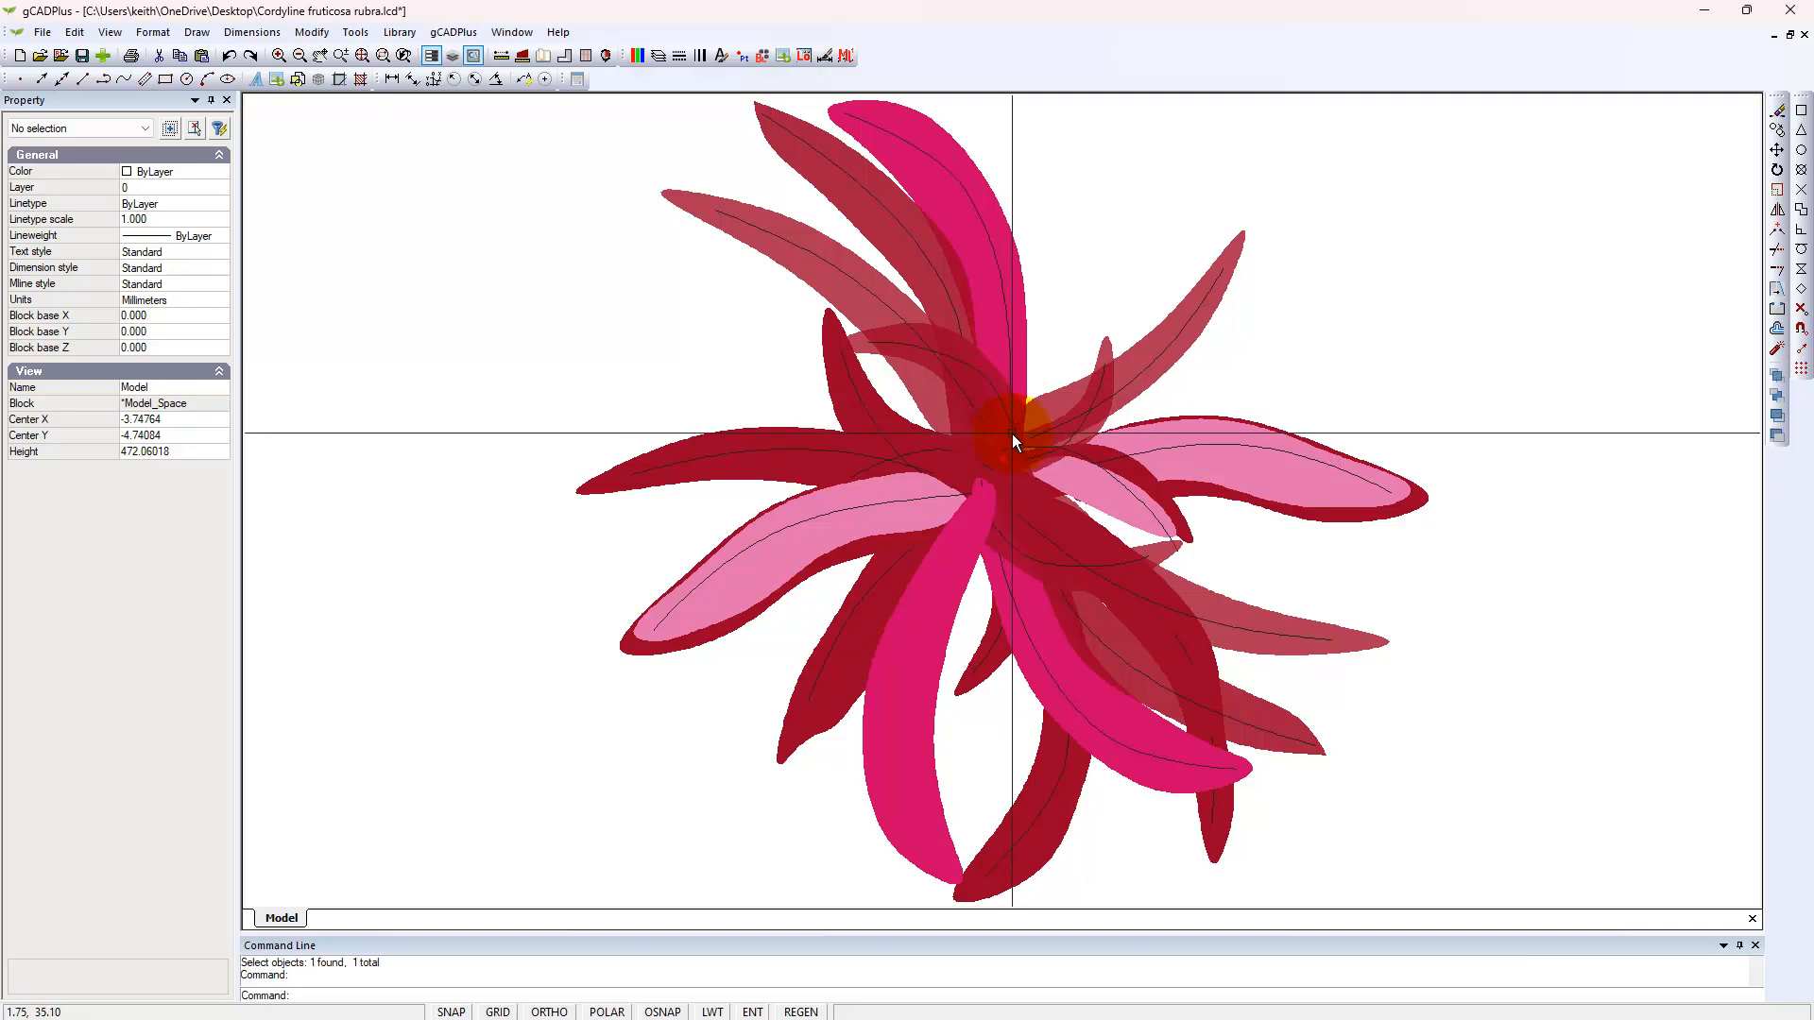
Step: Select the translucent dark red leaf curving over the symbol's upper-left side, view its available editing commands, and deselect it
scroll(1030, 427, up, 2)
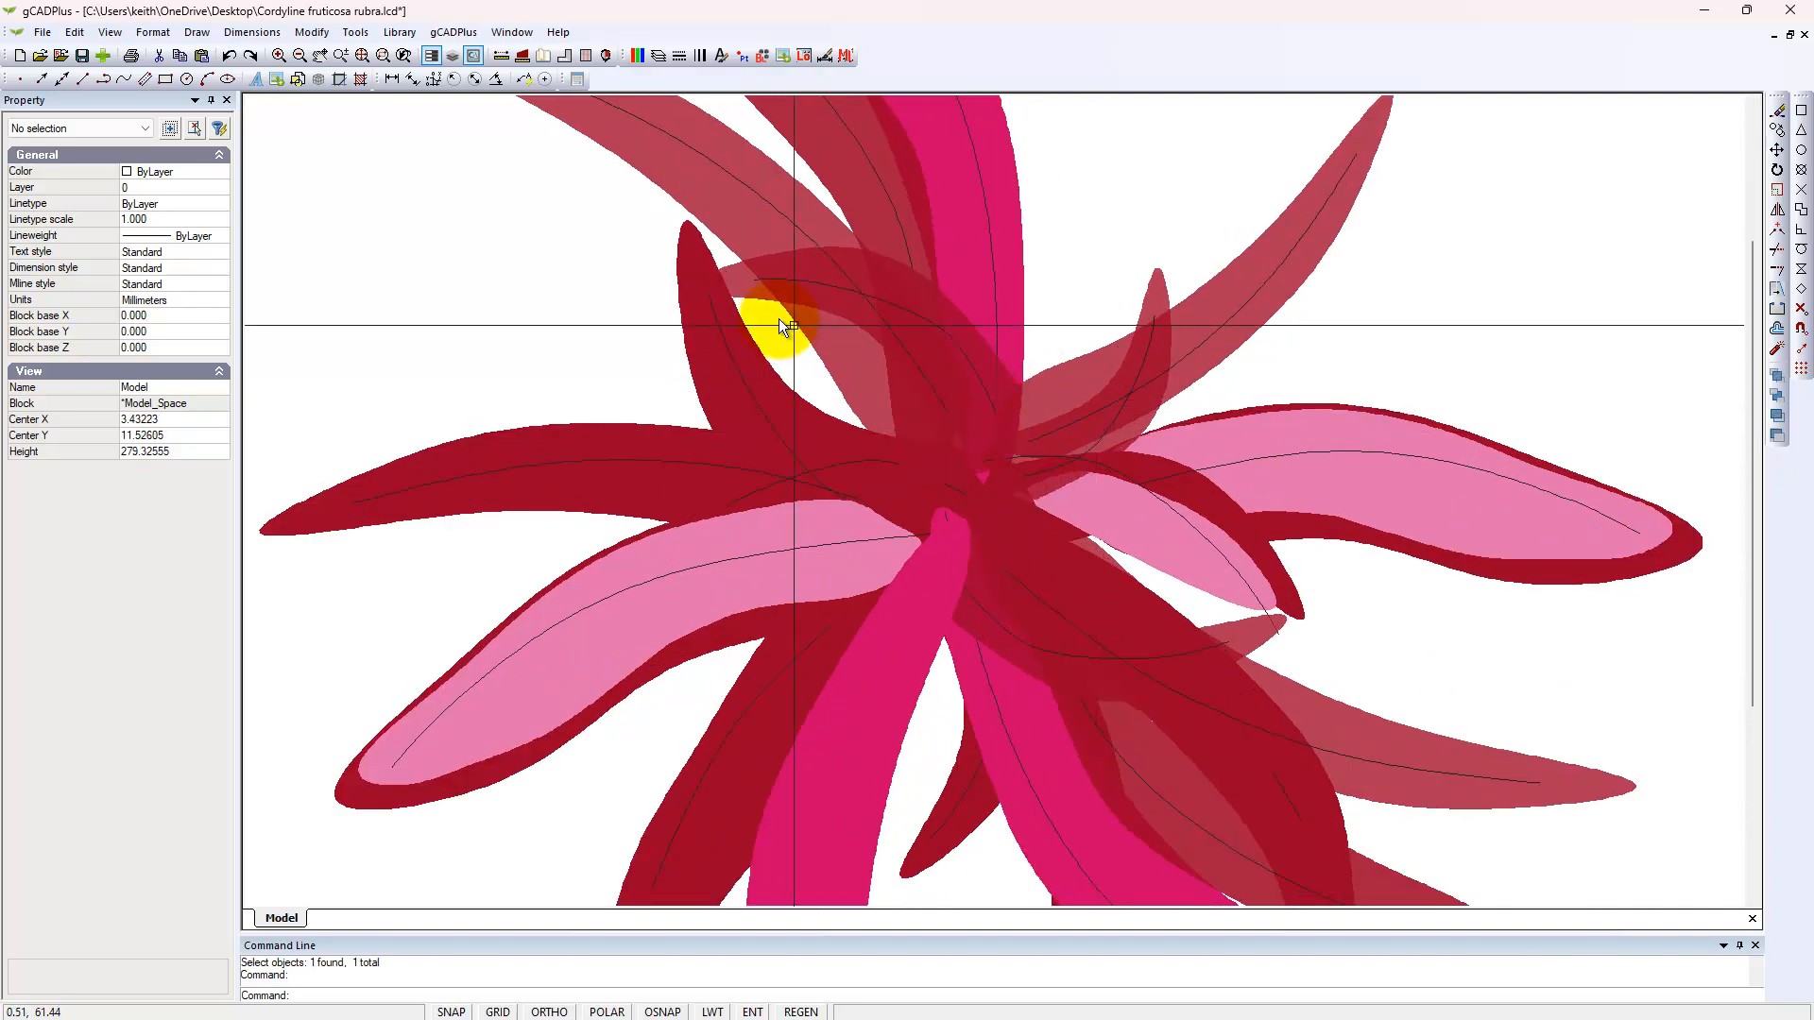
click(746, 295)
right_click(746, 295)
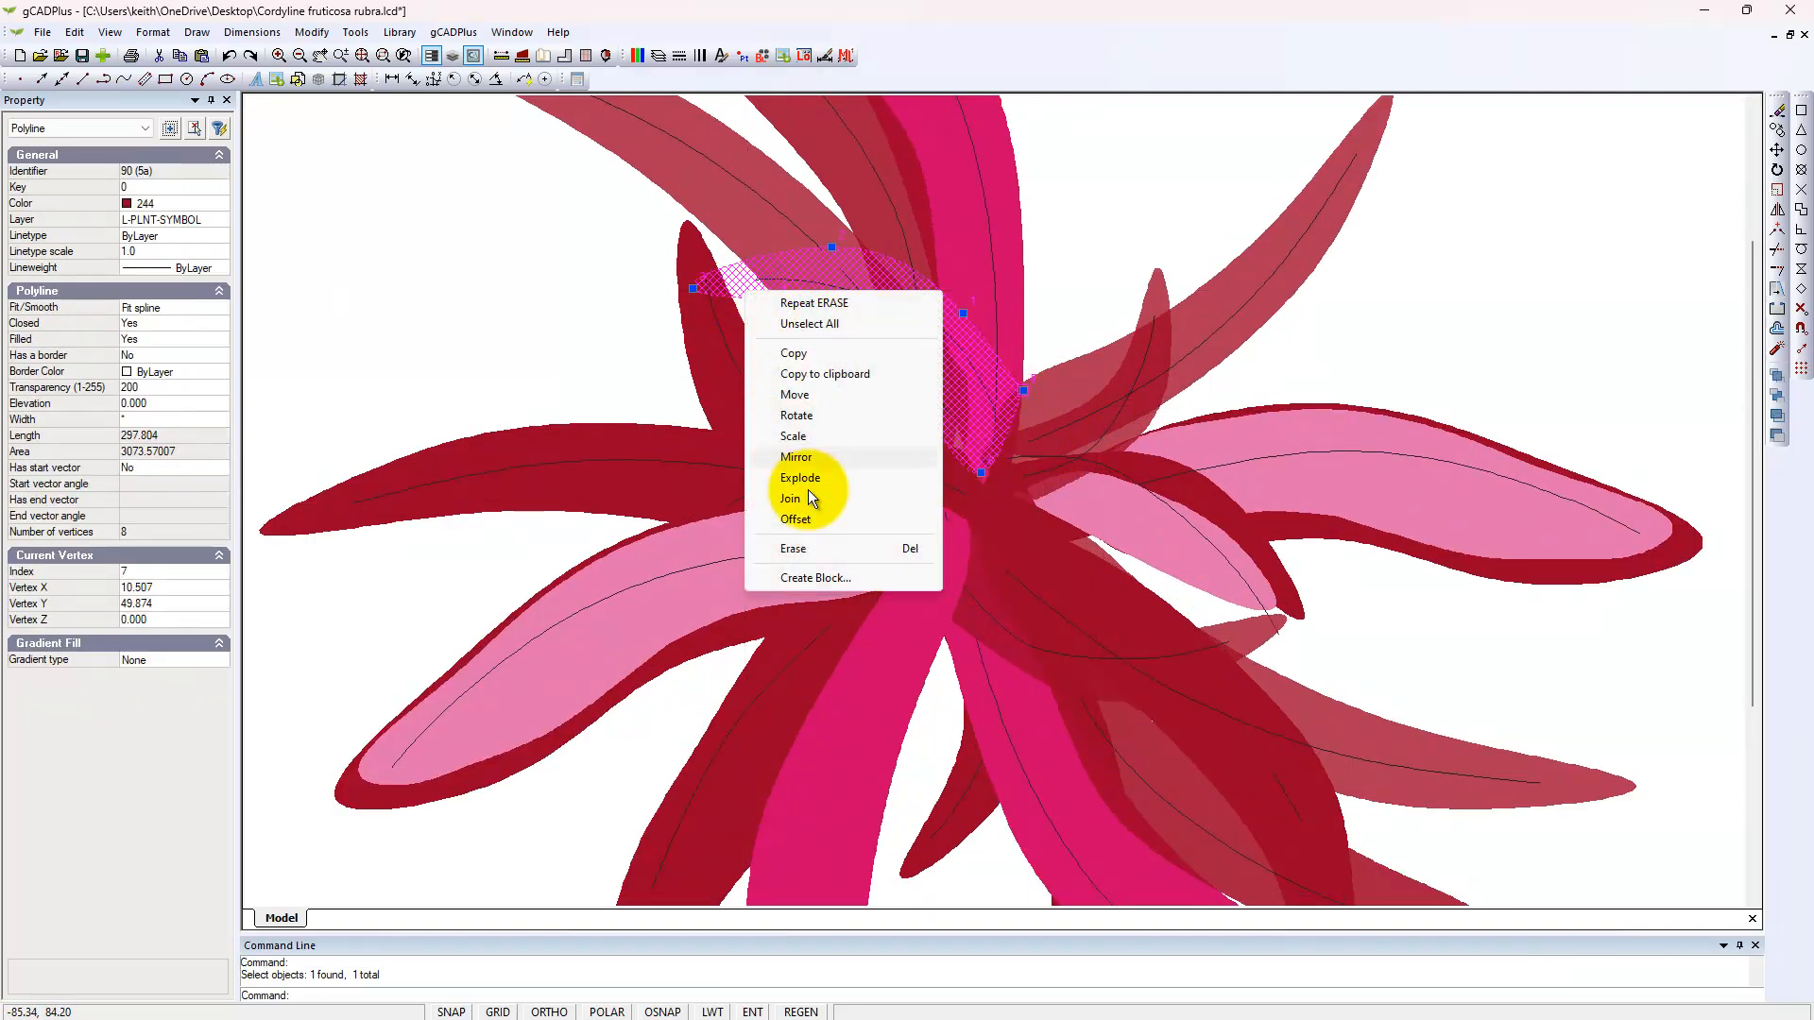
click(575, 332)
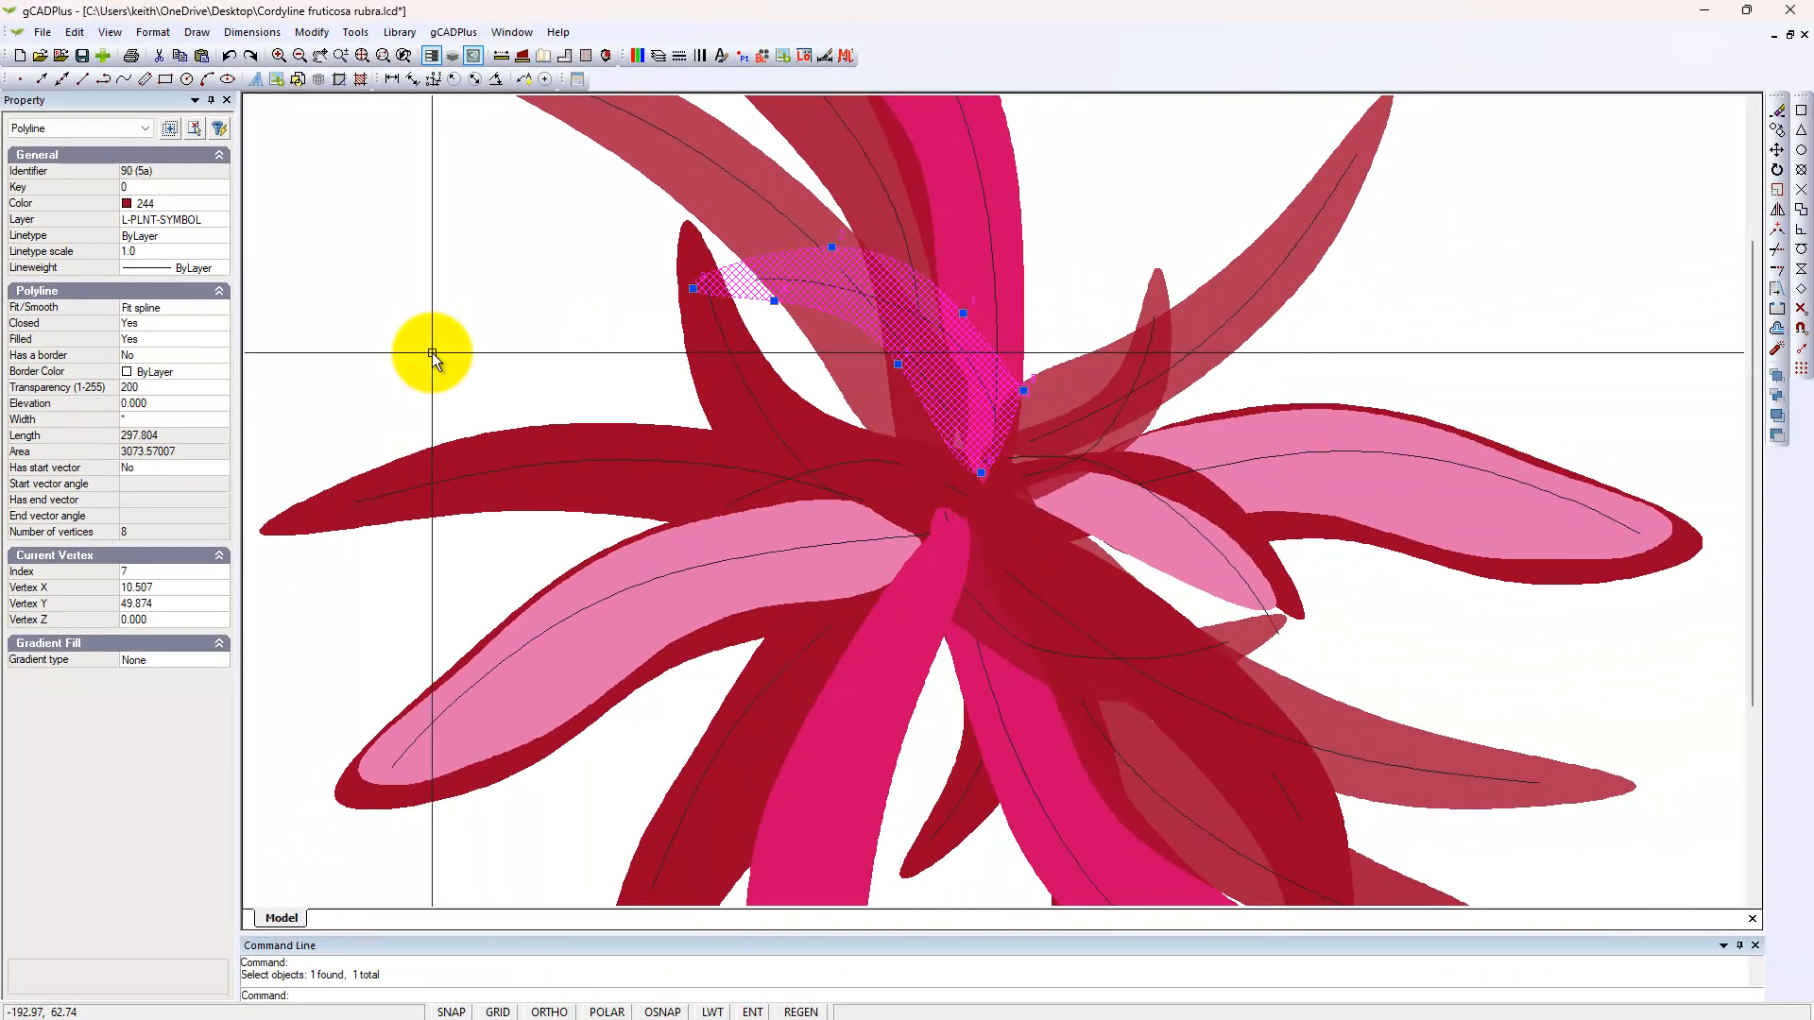
key(Escape)
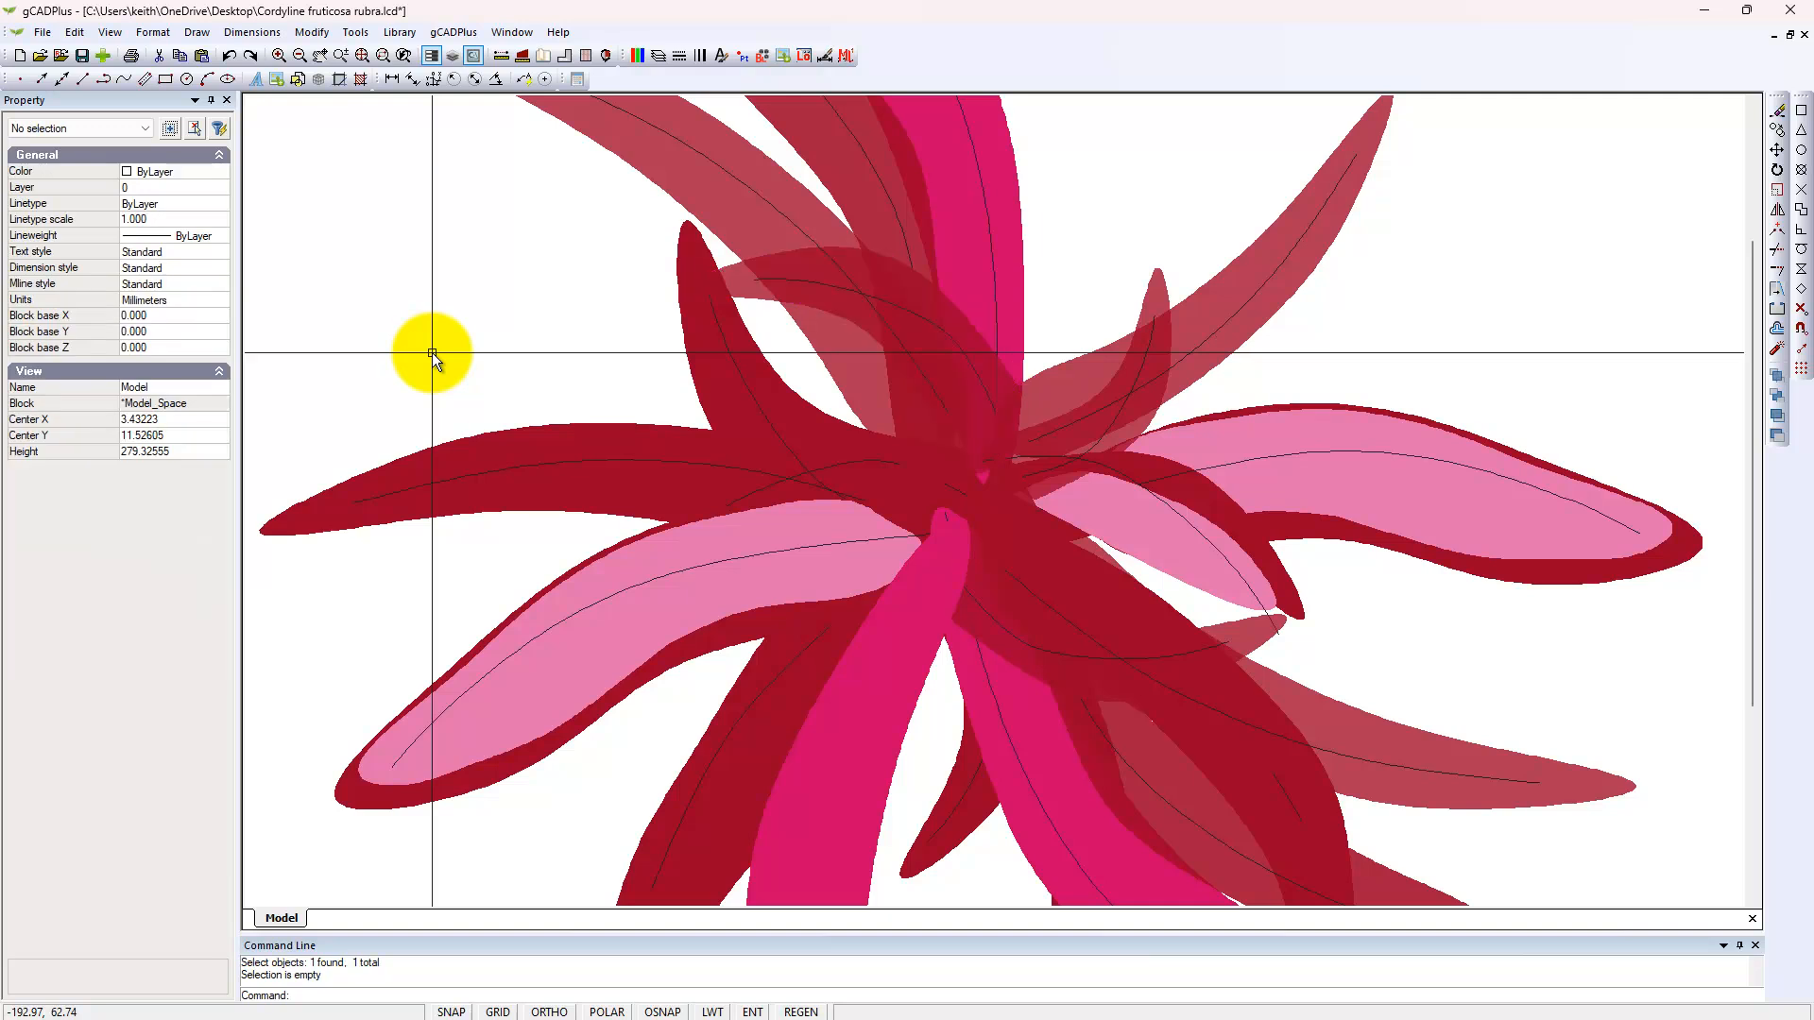
Step: Check the file size of the Cordyline fruticosa rubra drawing and dismiss the readout
scroll(433, 342, down, 2)
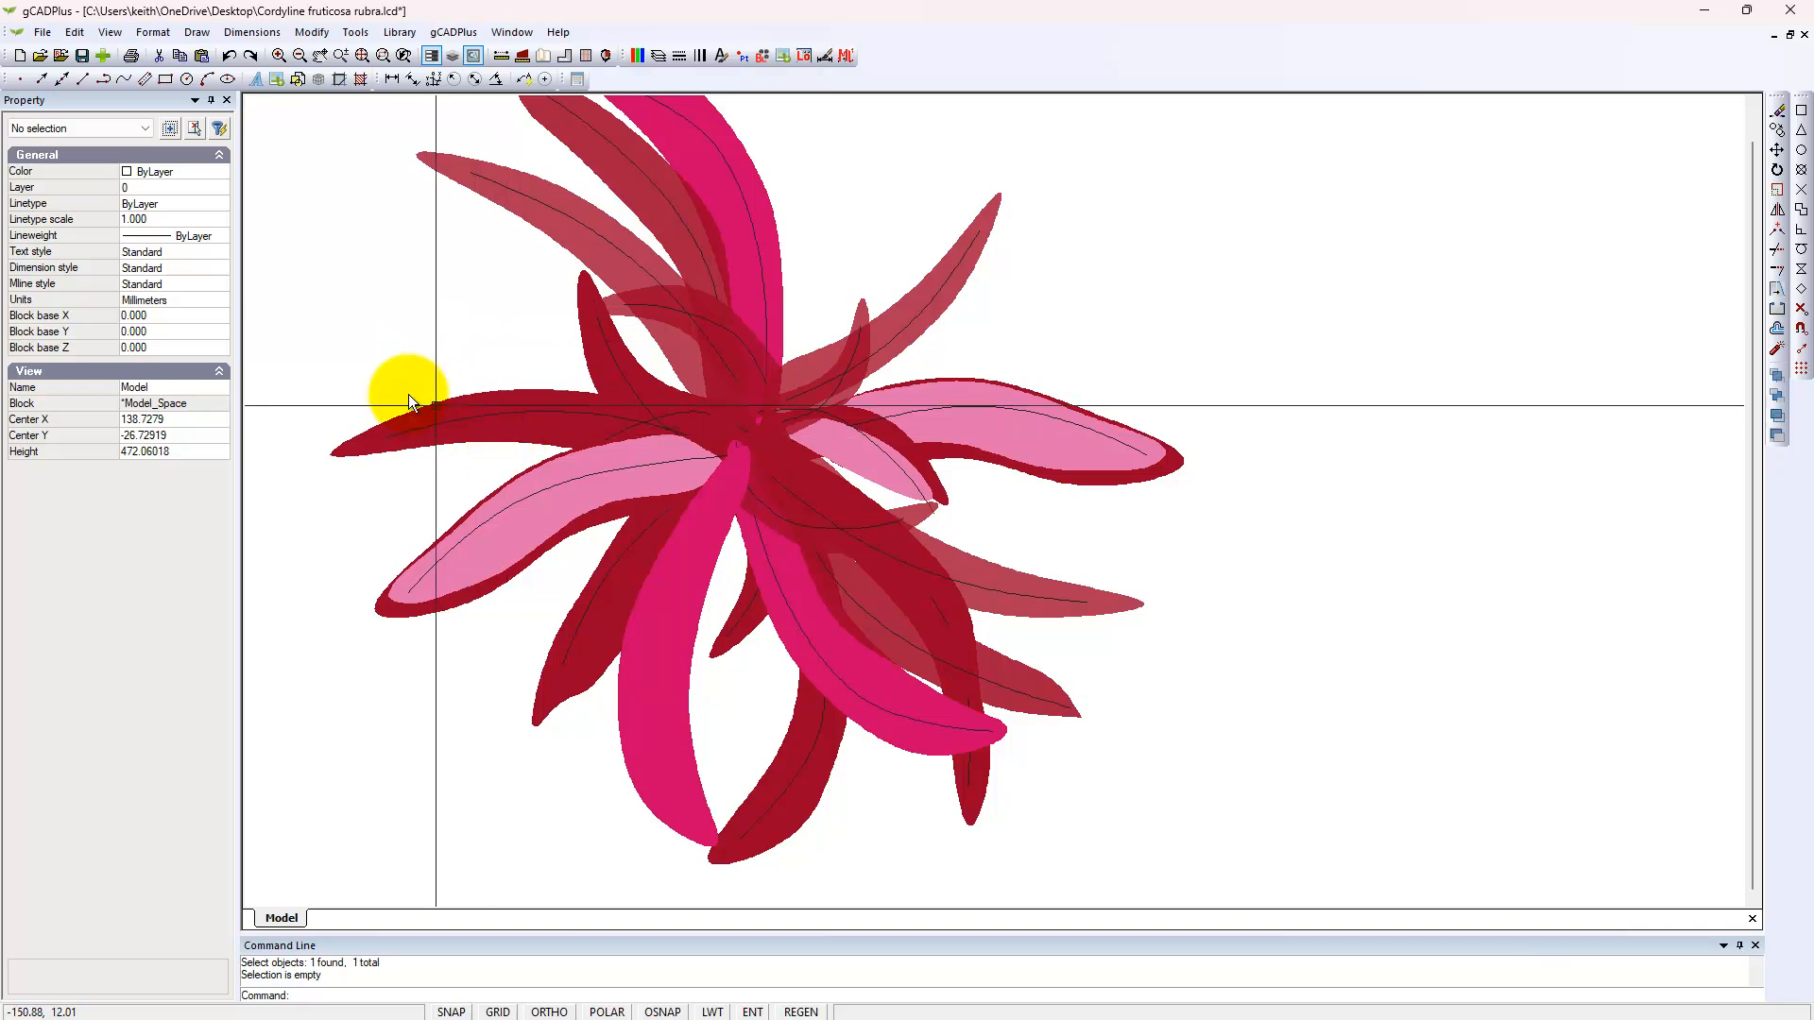
click(43, 38)
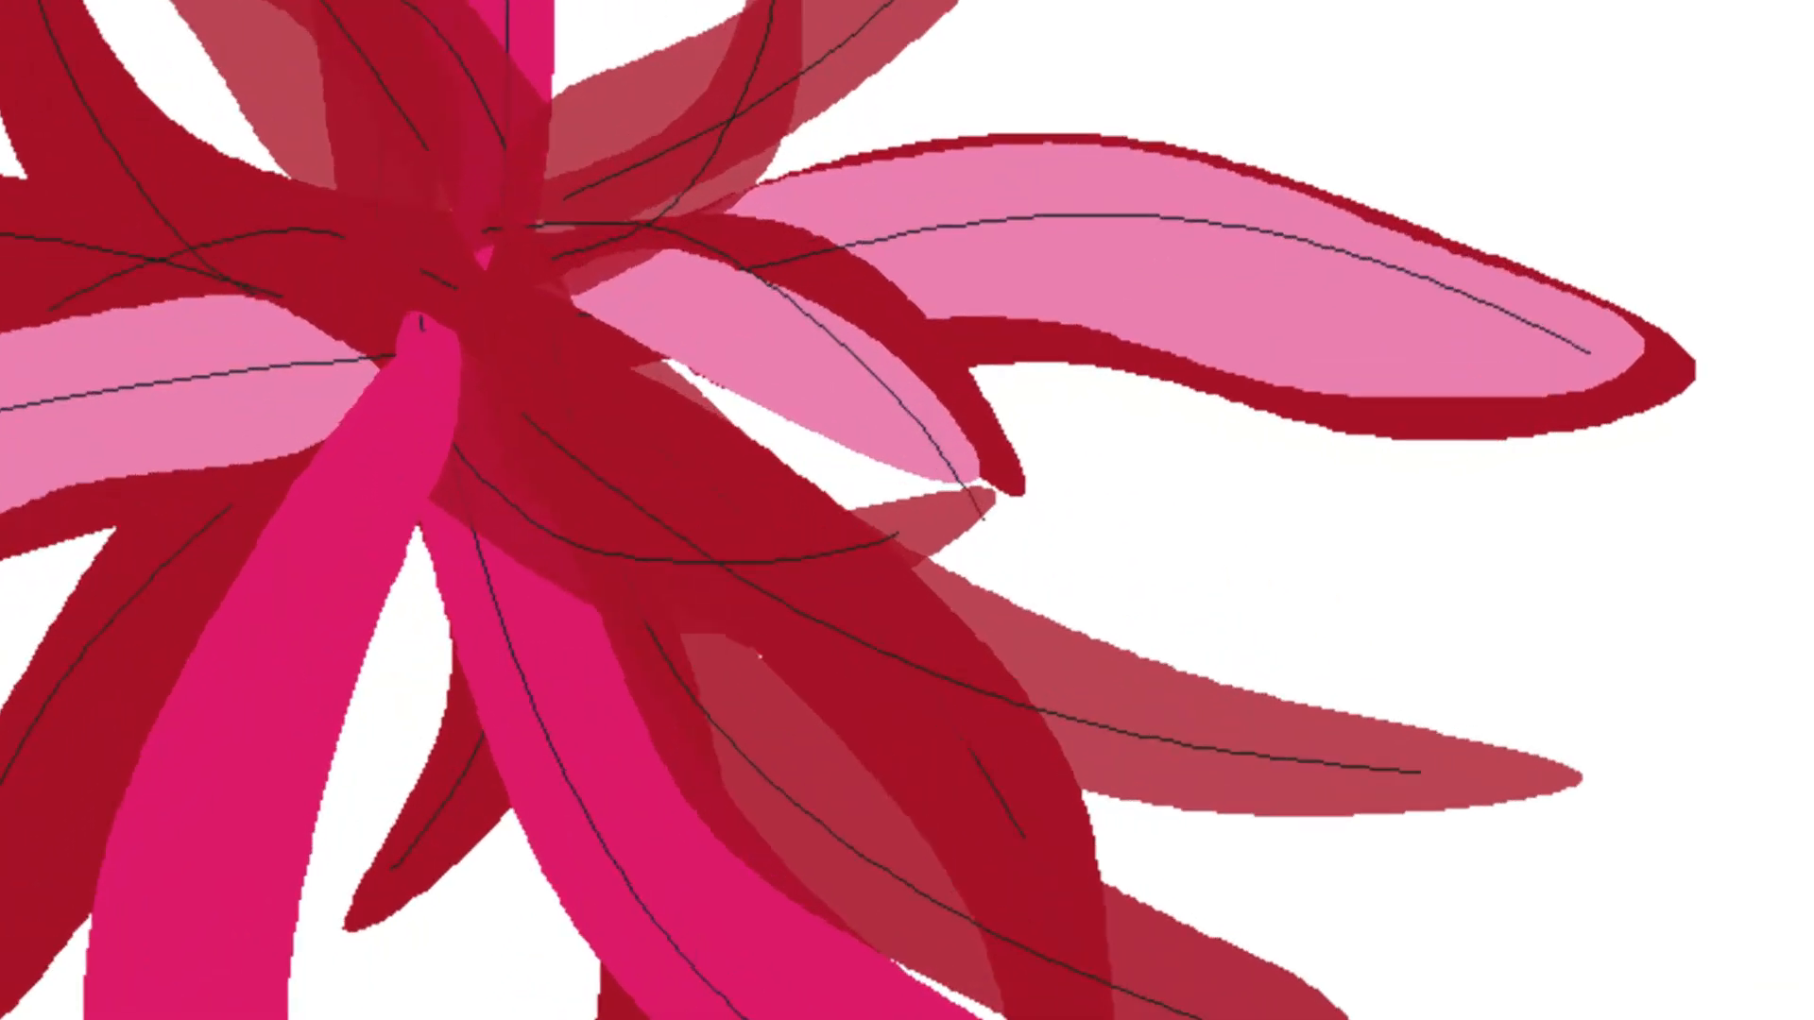
click(64, 148)
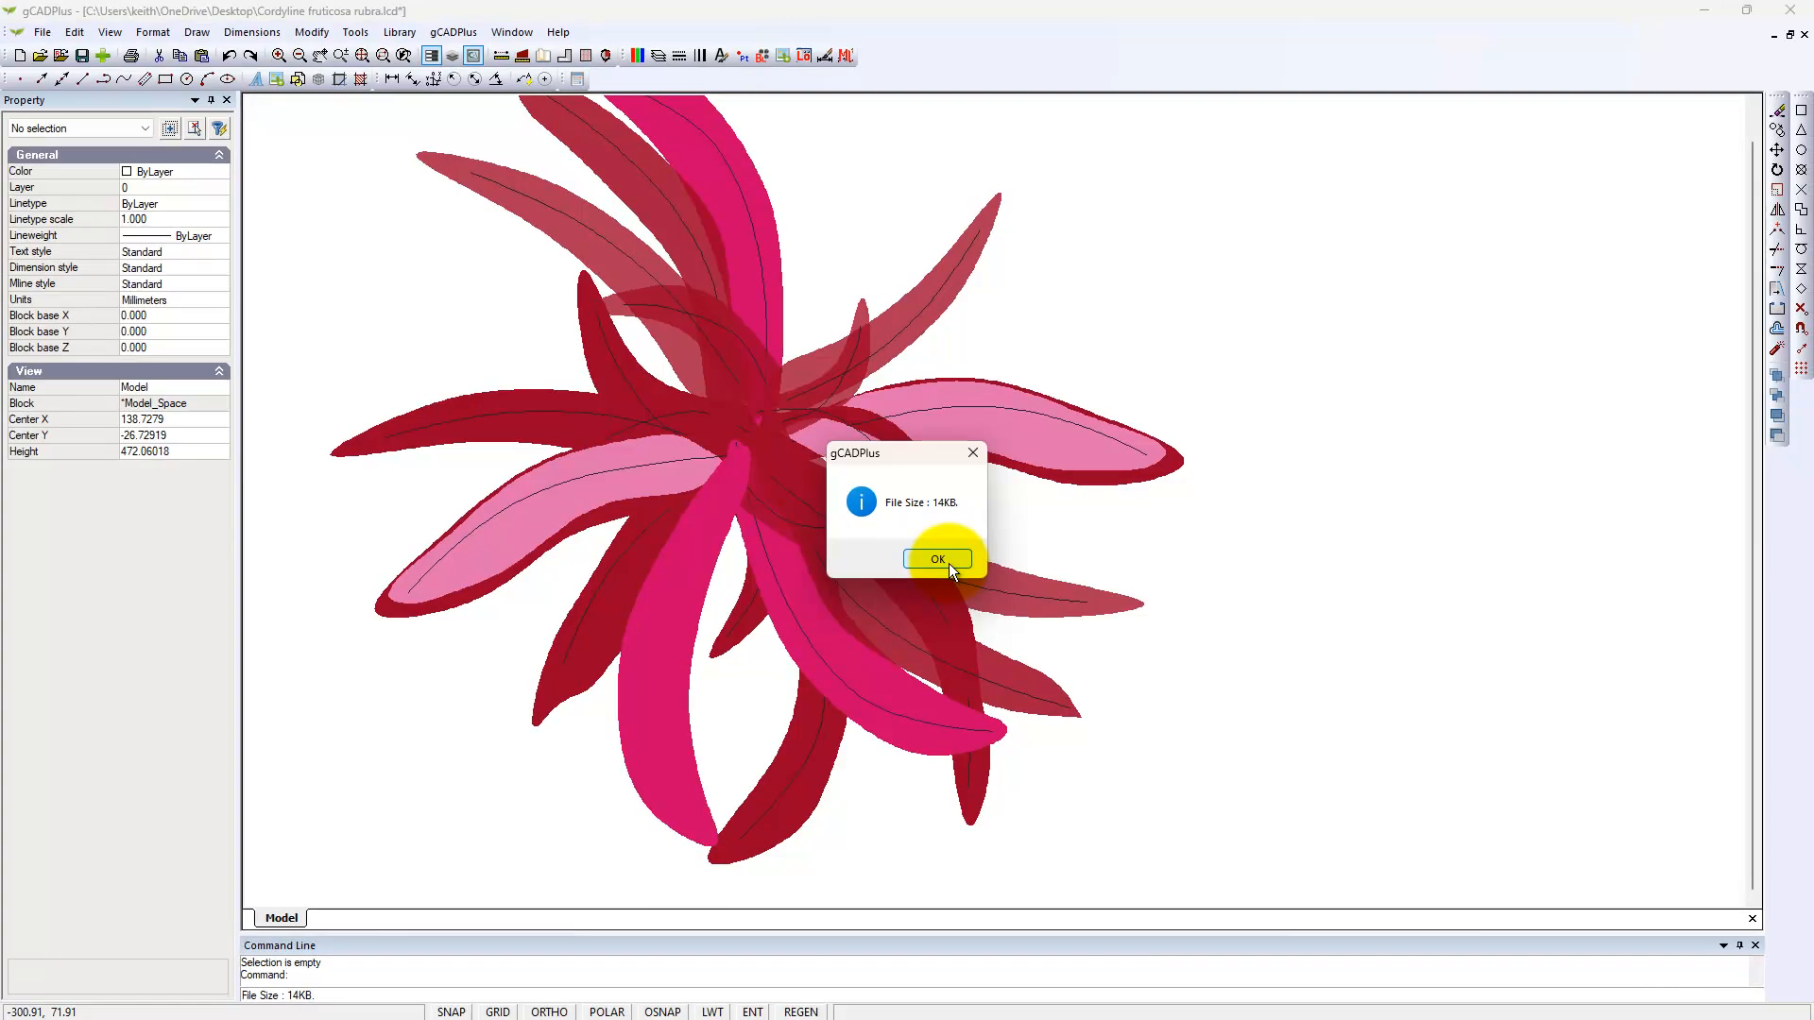
click(938, 559)
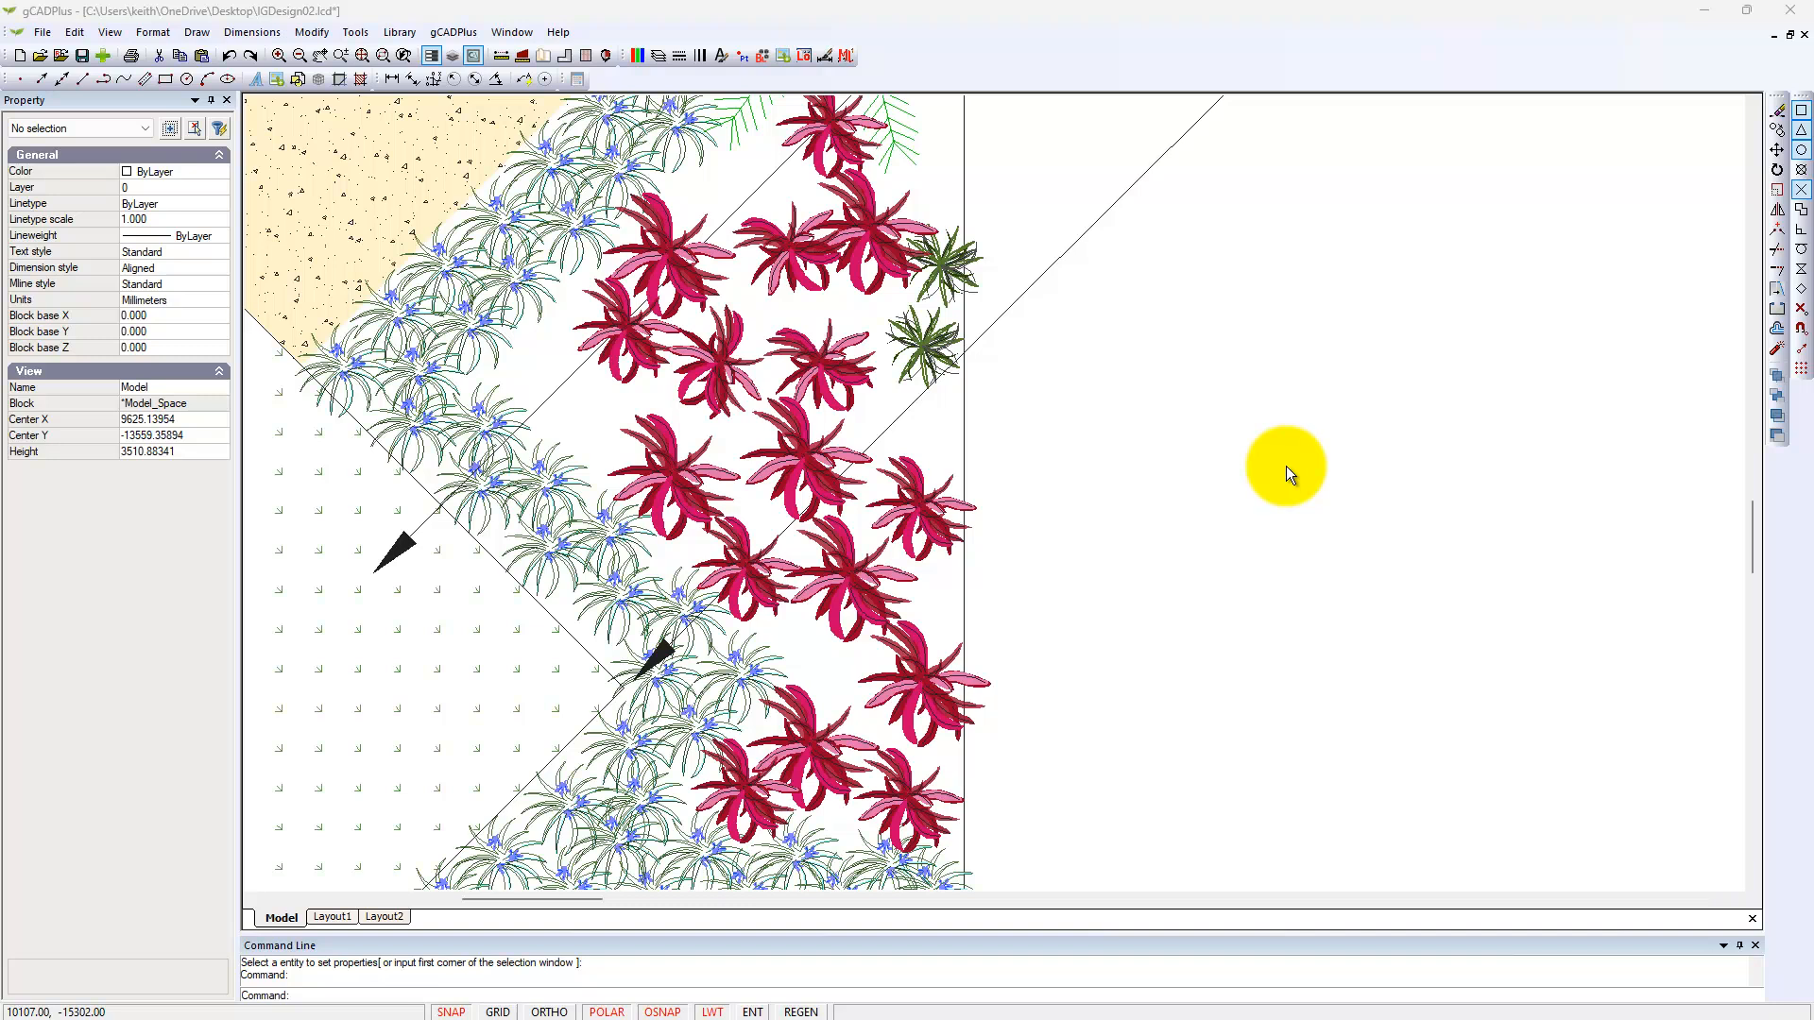
Step: View the block list of the IGDesign02 drawing and its file selection for adding a block from another file, and close both
click(763, 59)
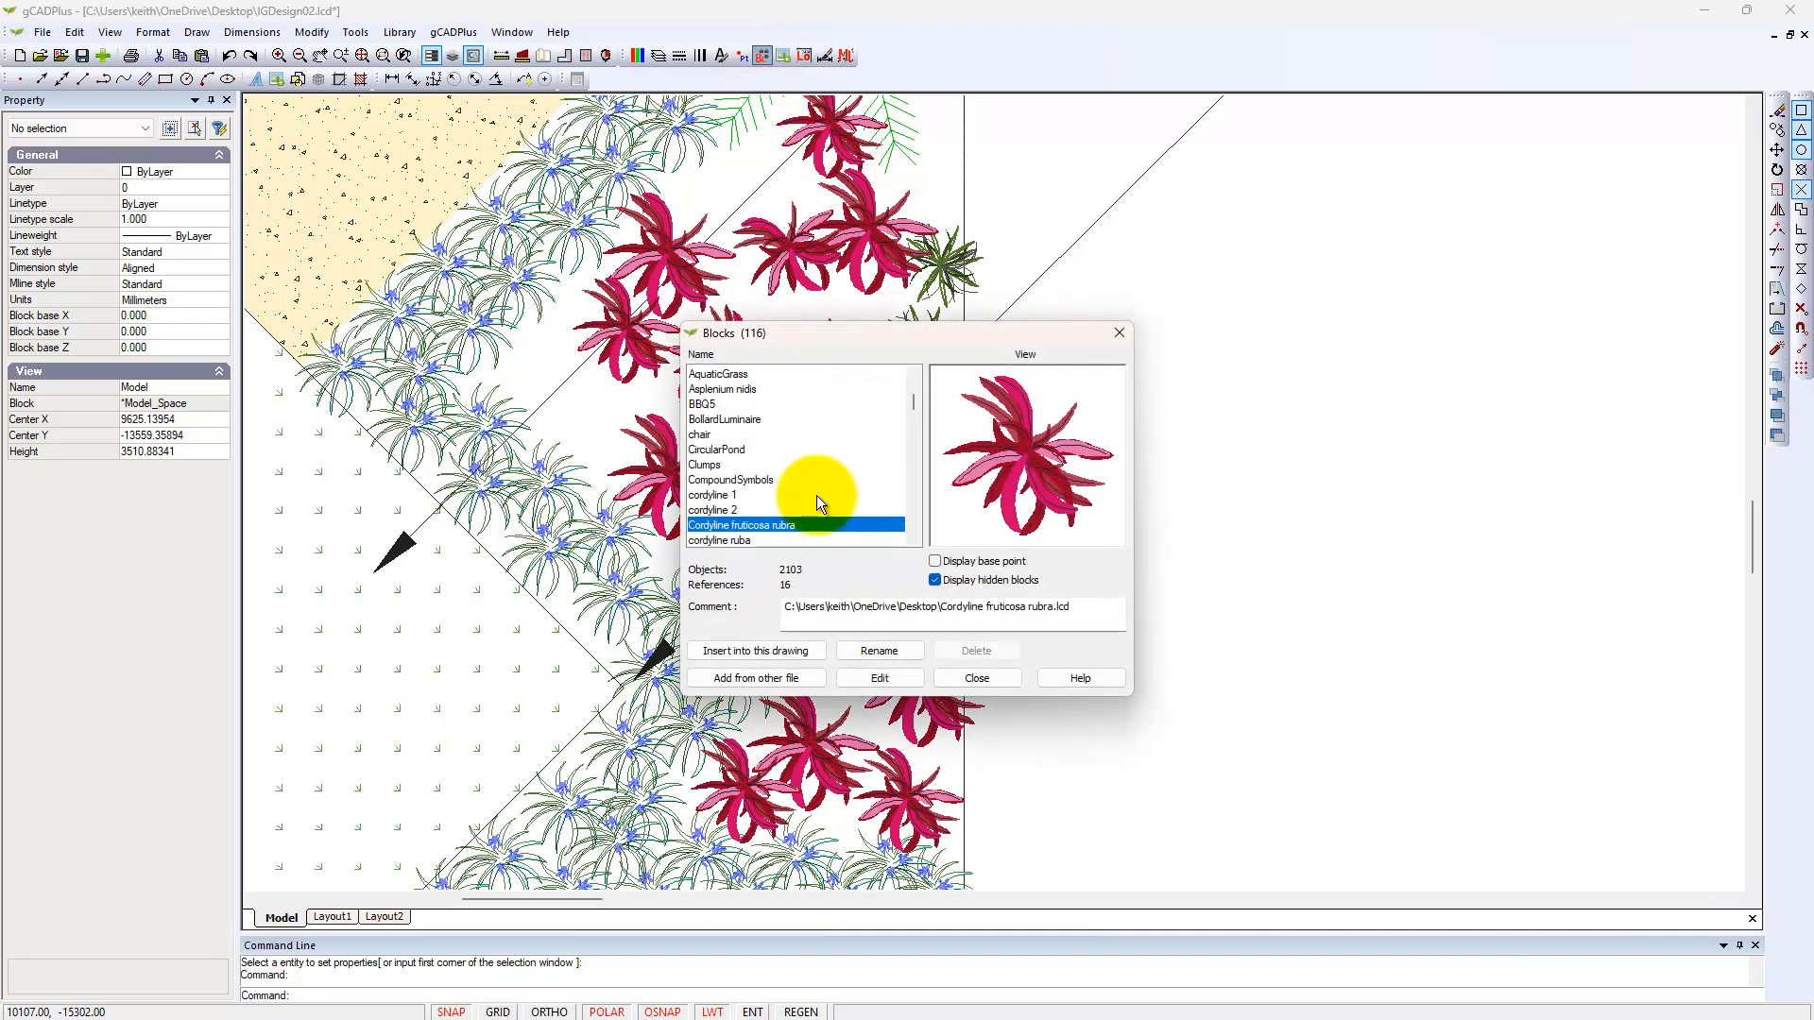
click(767, 678)
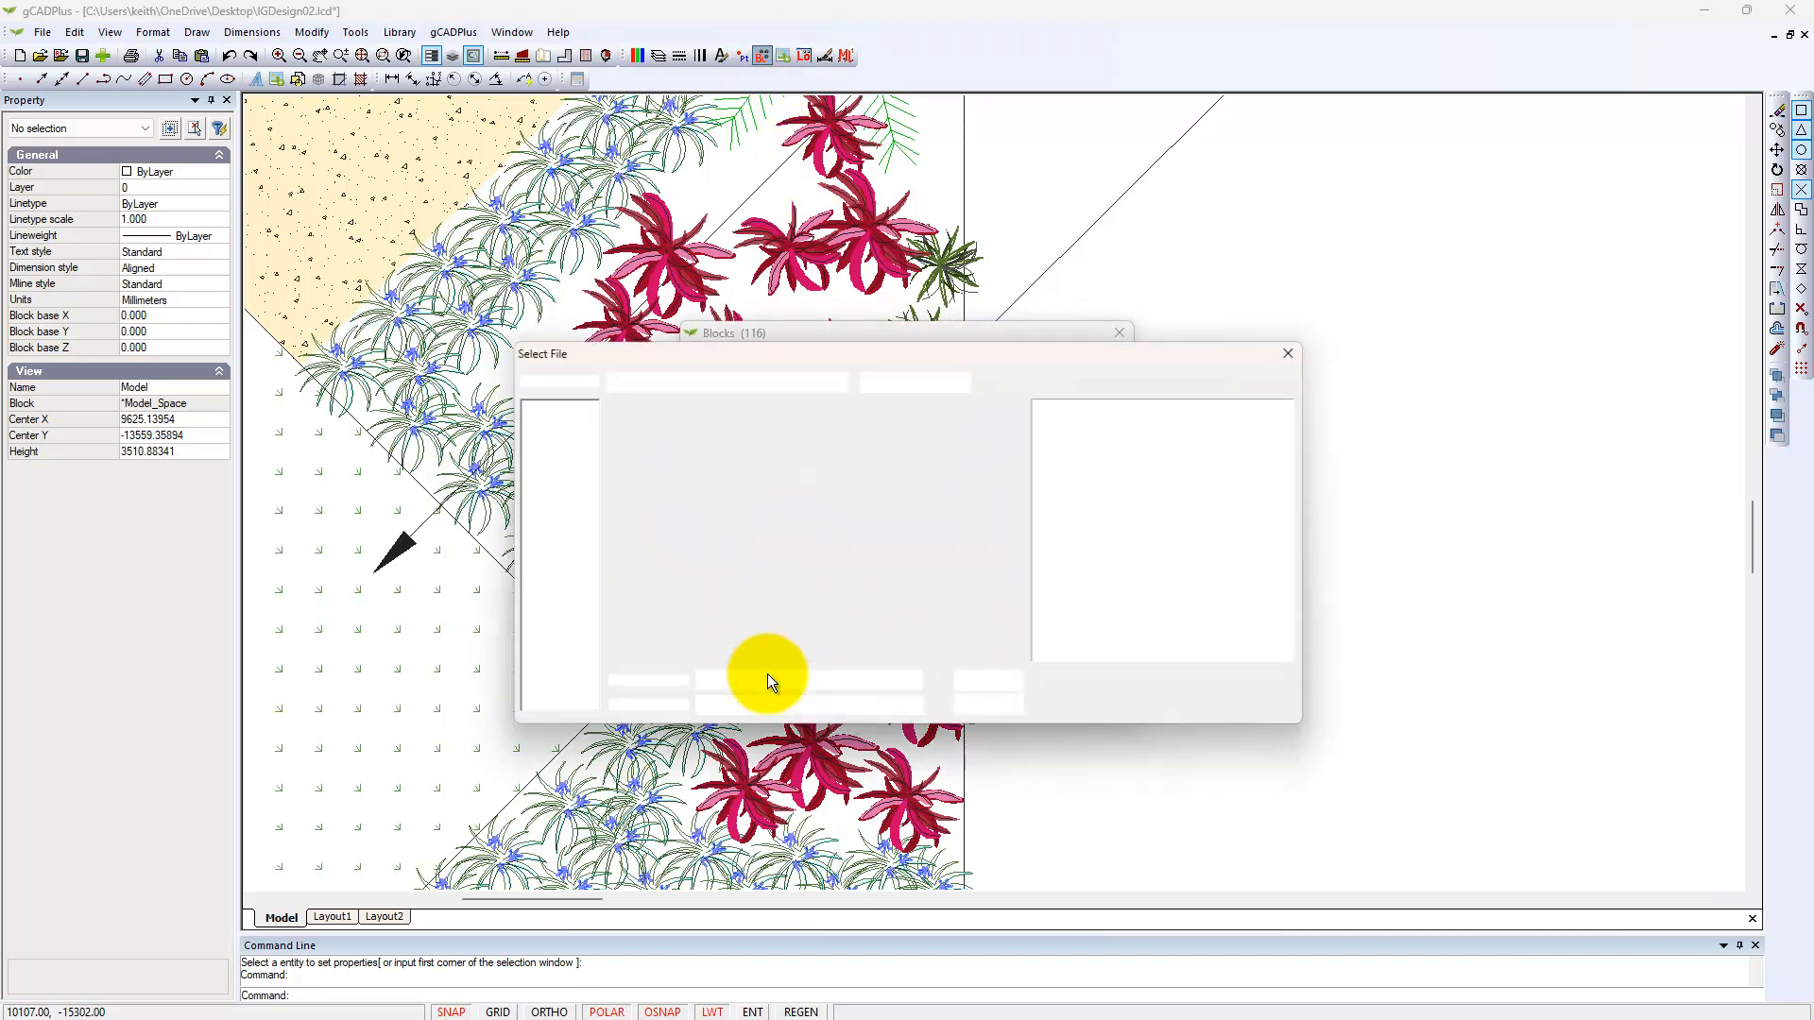
click(1297, 350)
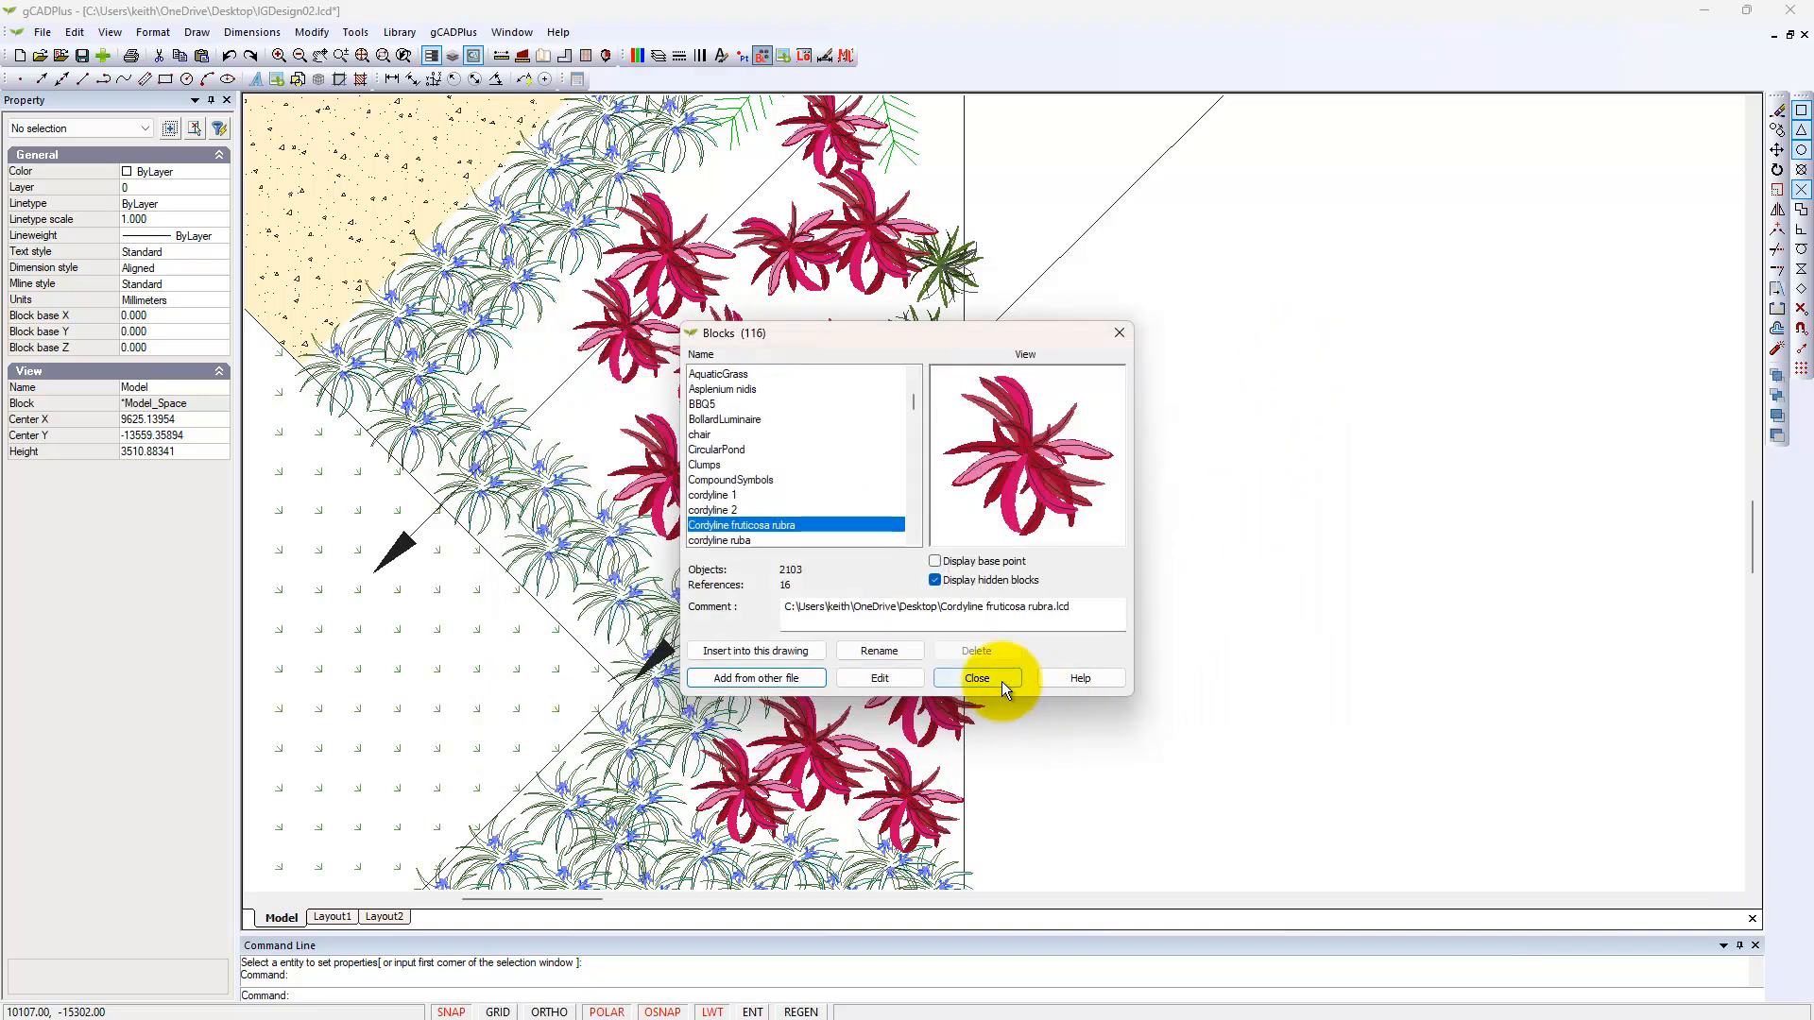
click(975, 679)
scroll(934, 684, down, 1)
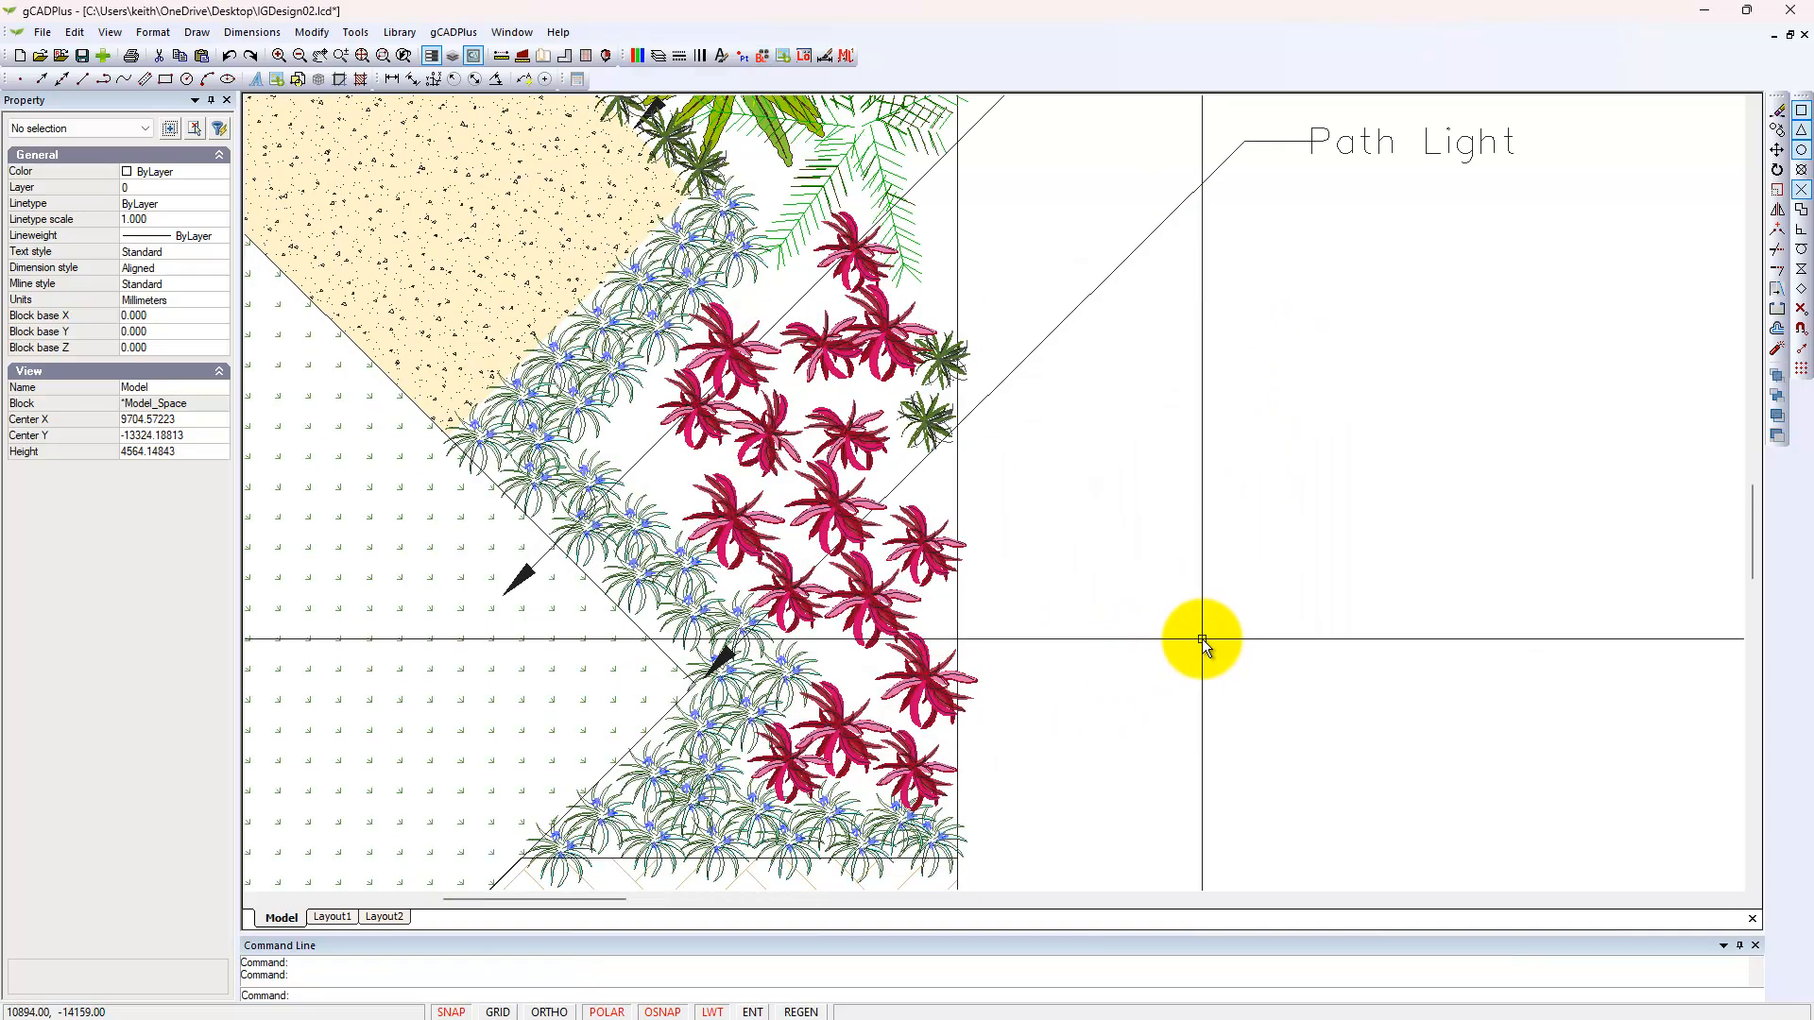